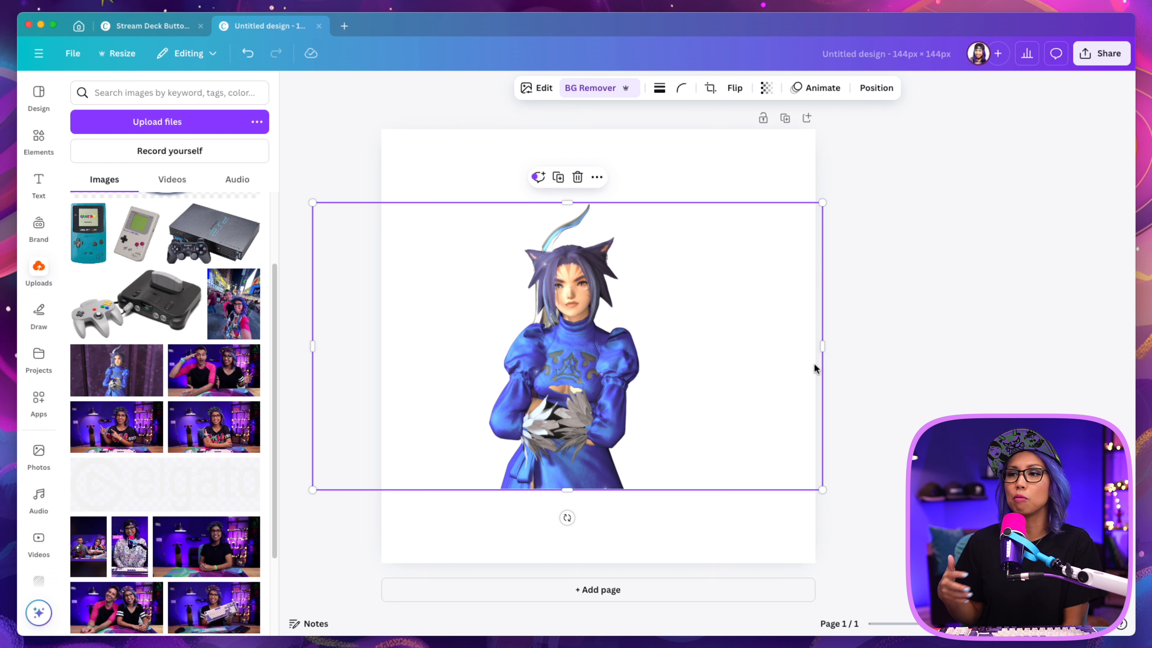
- Enlarge the character cutout until it spans the full page height and centre the figure on the page
{"action": "left_click_drag", "start_coordinate": [824, 209], "coordinate": [899, 129]}
{"action": "left_click_drag", "start_coordinate": [664, 268], "coordinate": [649, 345]}
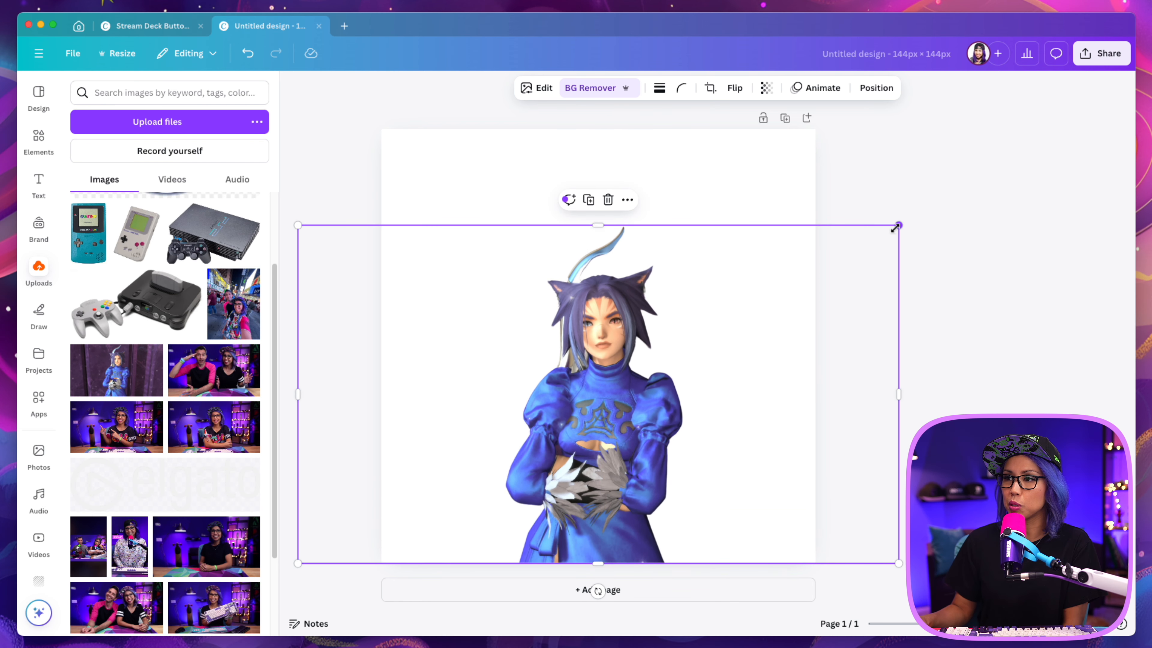
{"action": "left_click_drag", "start_coordinate": [895, 226], "coordinate": [1061, 86]}
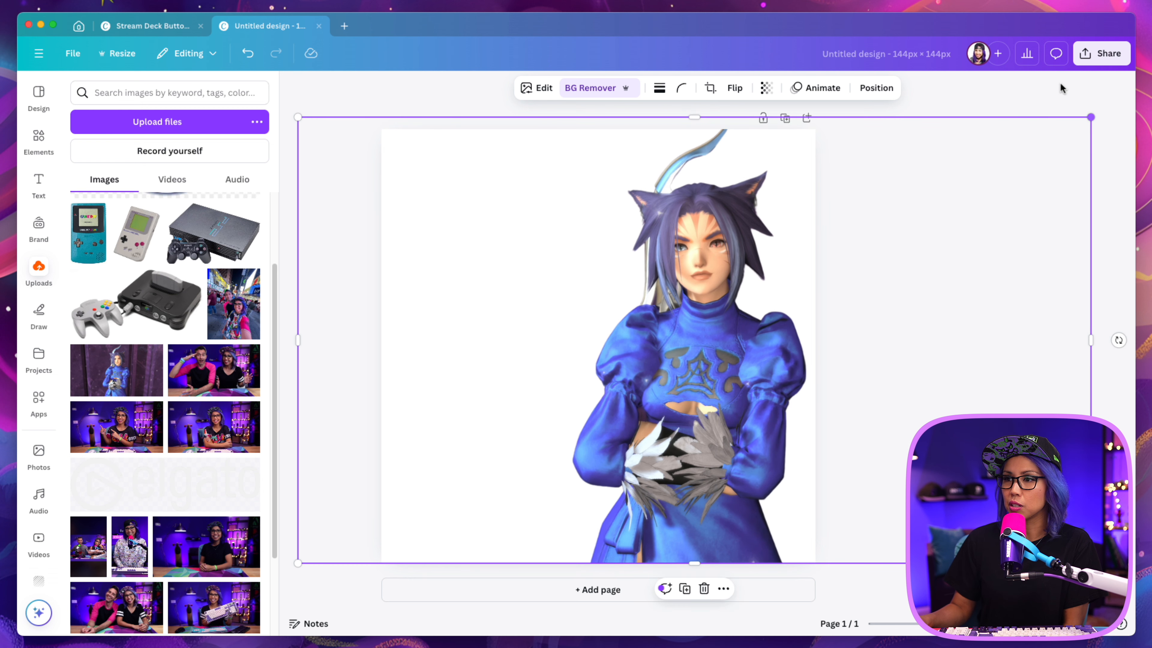
{"action": "left_click_drag", "start_coordinate": [807, 236], "coordinate": [716, 243]}
- Crop the empty areas on both sides of the character image while keeping the figure centred on the page
{"action": "left_click_drag", "start_coordinate": [997, 350], "coordinate": [760, 354]}
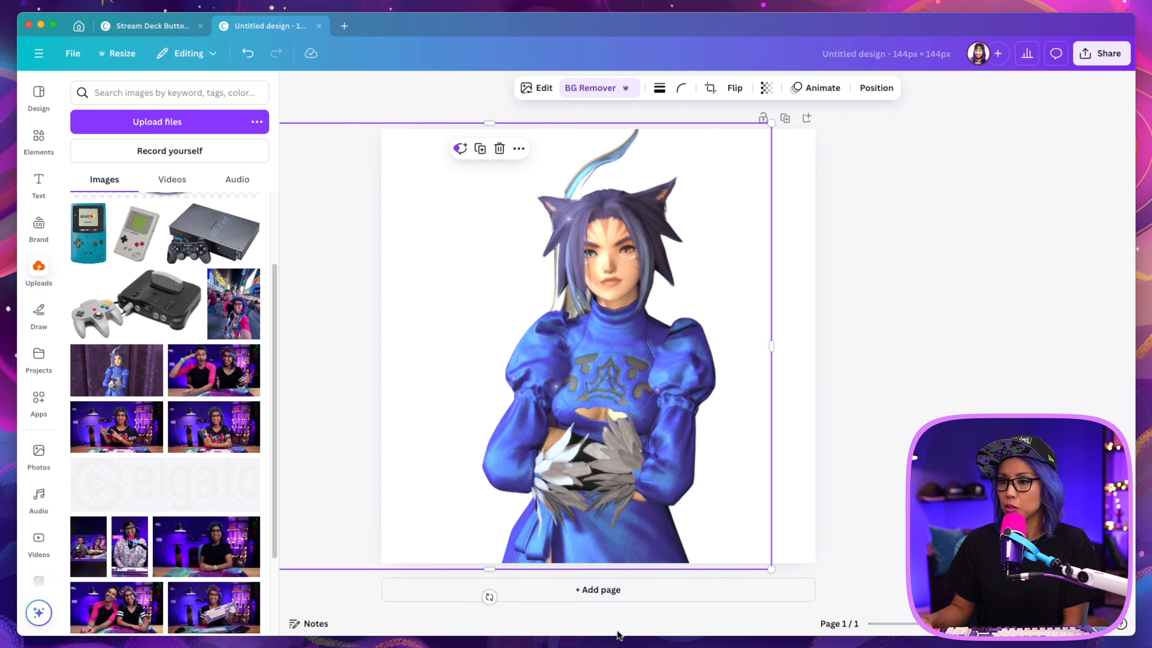
{"action": "left_click_drag", "start_coordinate": [391, 327], "coordinate": [559, 335]}
{"action": "left_click_drag", "start_coordinate": [371, 354], "coordinate": [585, 354]}
{"action": "left_click_drag", "start_coordinate": [658, 354], "coordinate": [499, 337]}
{"action": "left_click", "coordinate": [825, 368]}
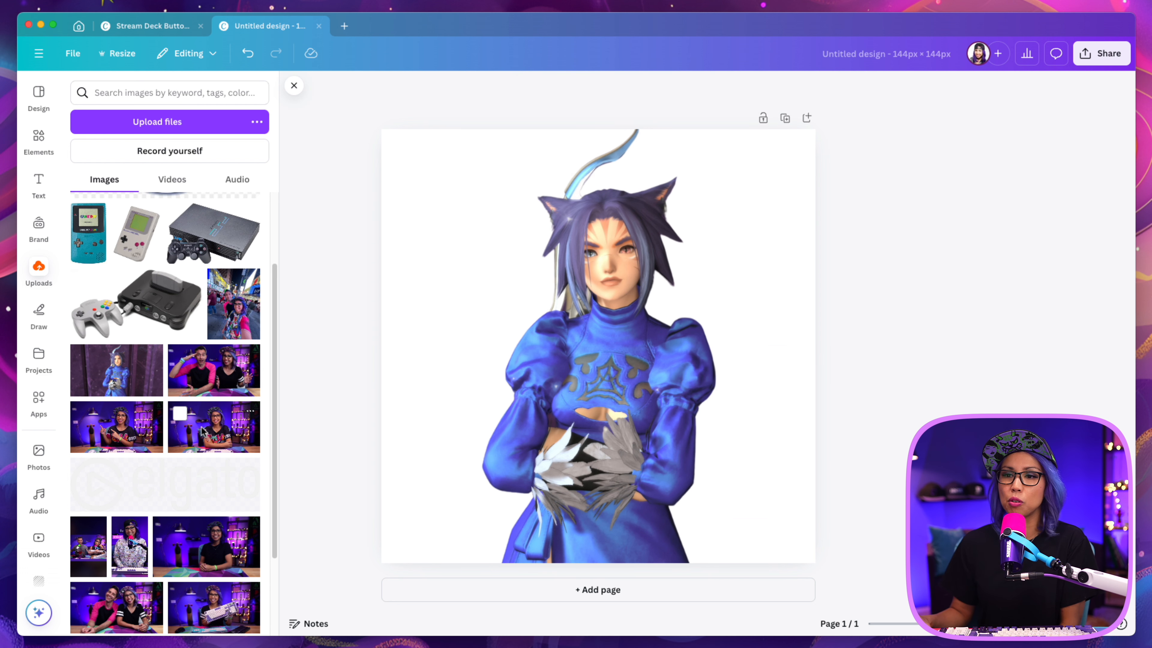
- Search the stock photos for "cloud" and look through the results
{"action": "left_click", "coordinate": [39, 458]}
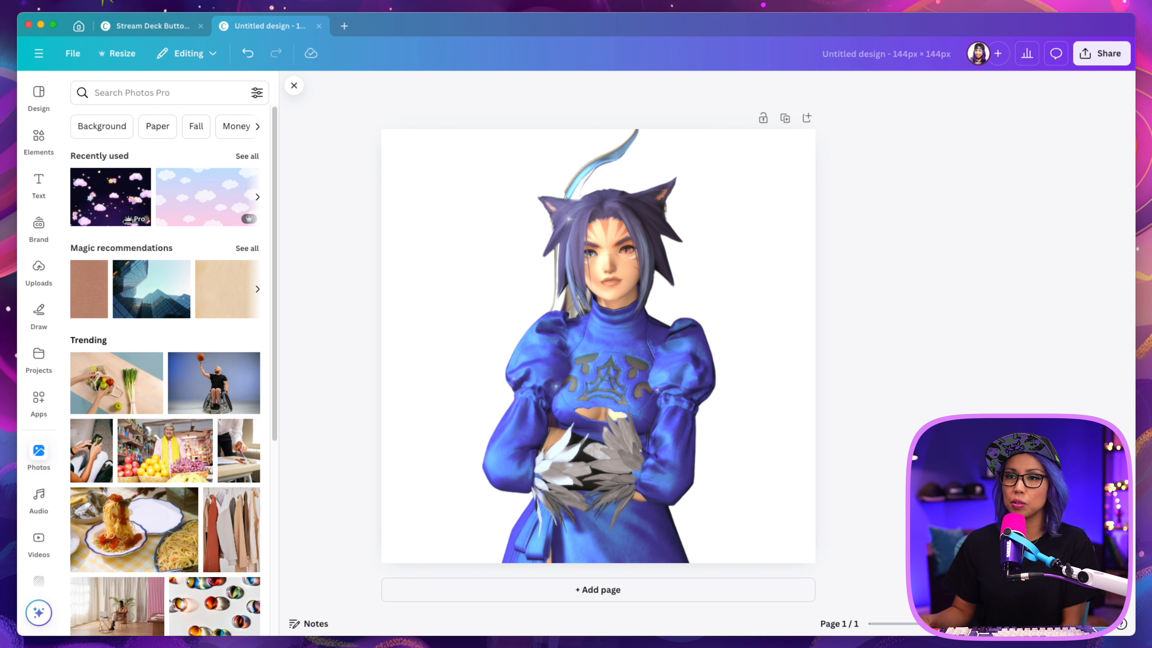
{"action": "left_click", "coordinate": [200, 95]}
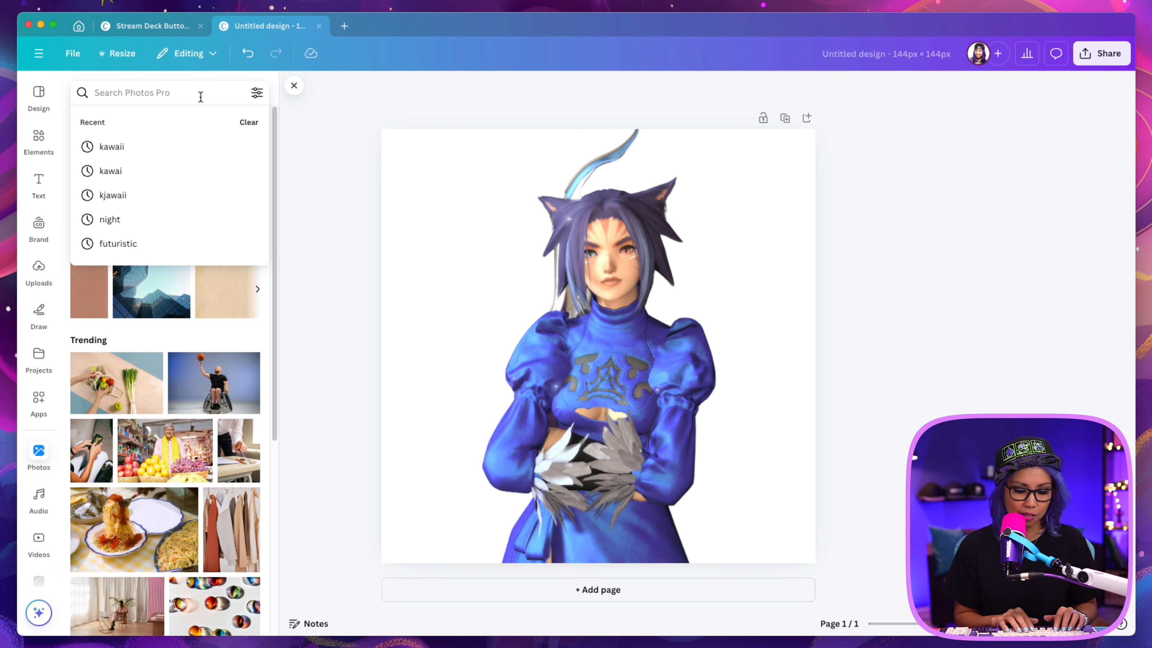
{"action": "type", "text": "cloud"}
{"action": "key", "text": "Return"}
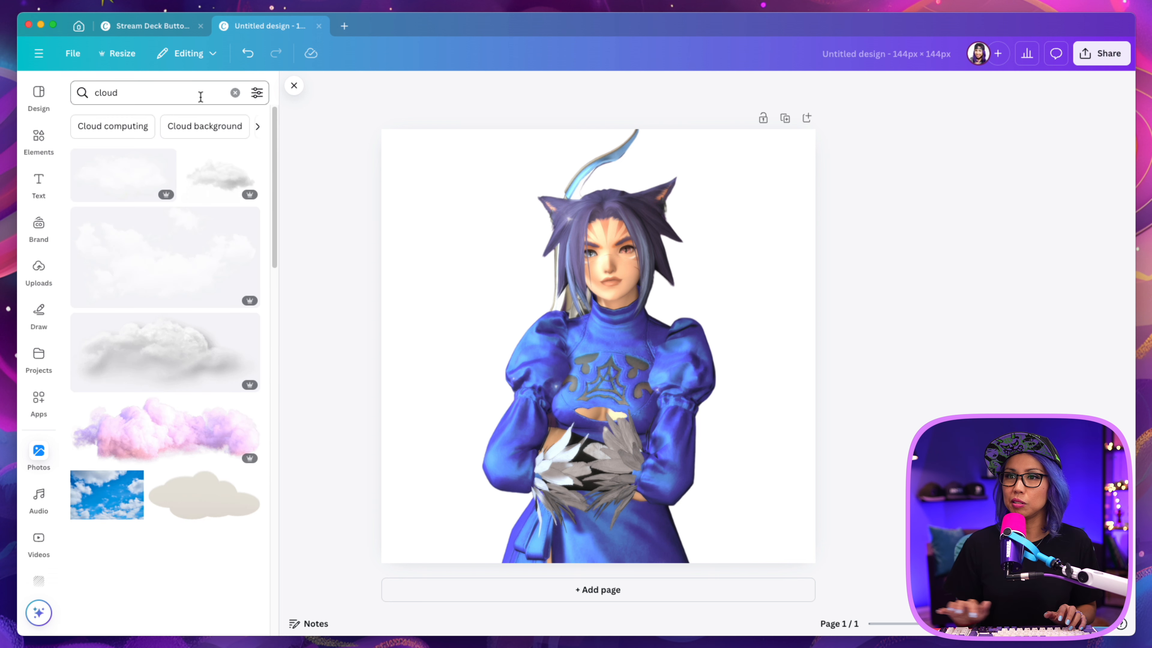
{"action": "scroll", "coordinate": [141, 406], "scroll_direction": "down", "scroll_amount": 4}
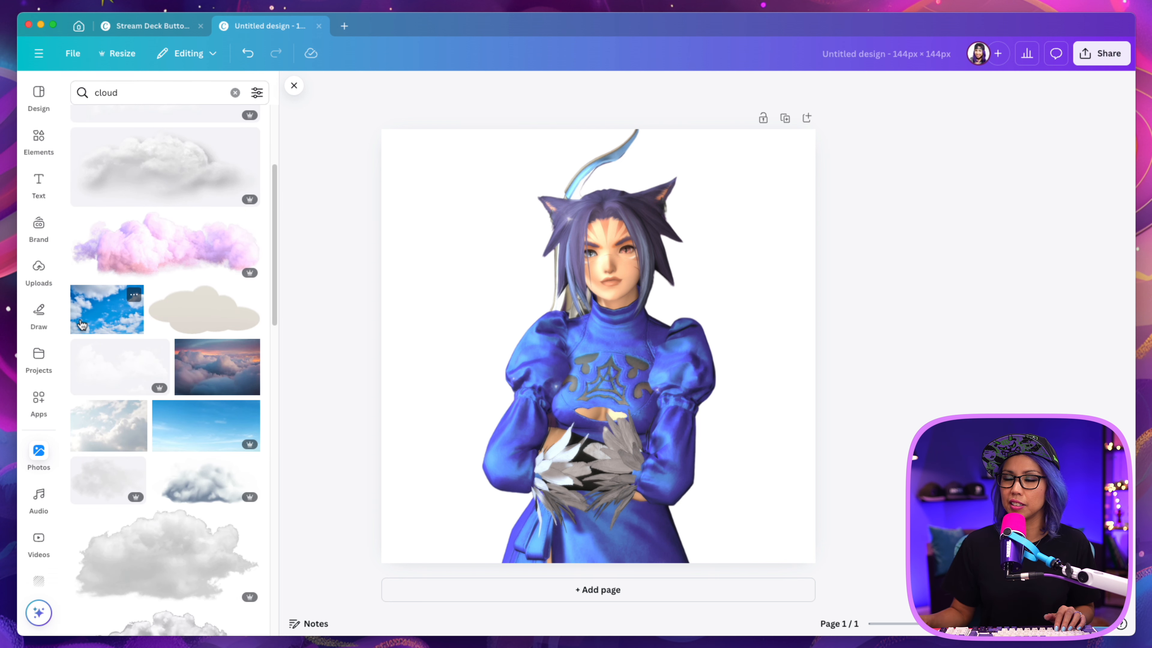
- Search the stock photos for "pastel" and set the soft blue, yellow and pink gradient as the page background
{"action": "left_click", "coordinate": [116, 100]}
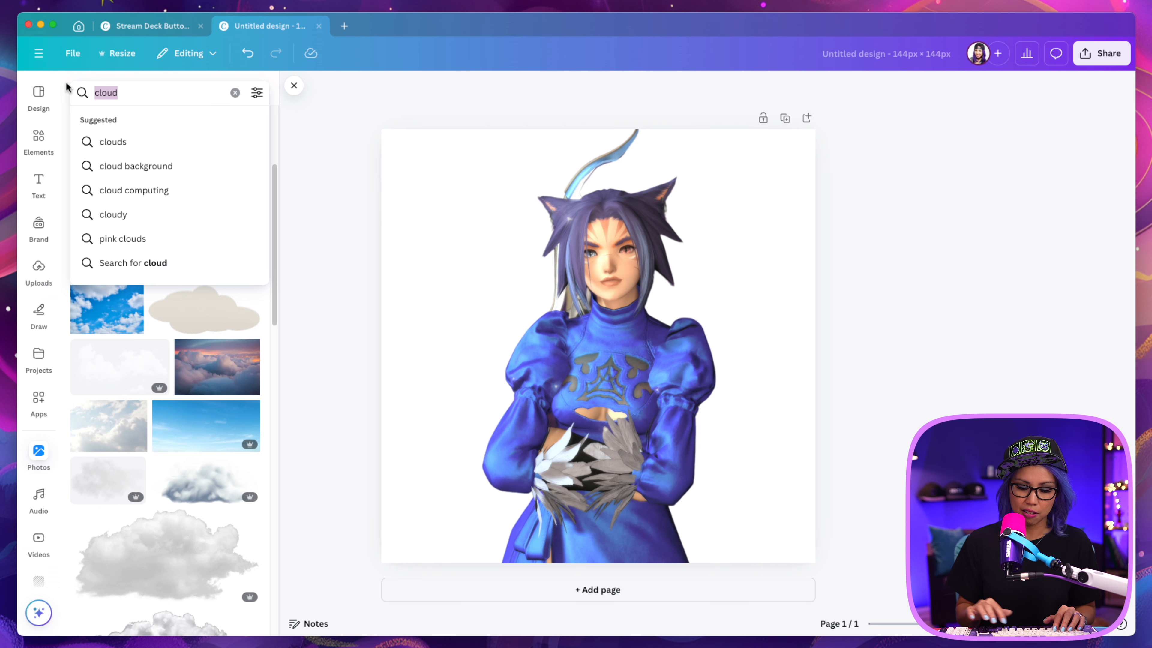
{"action": "key", "text": "BackSpace"}
{"action": "type", "text": "pastel"}
{"action": "key", "text": "Return"}
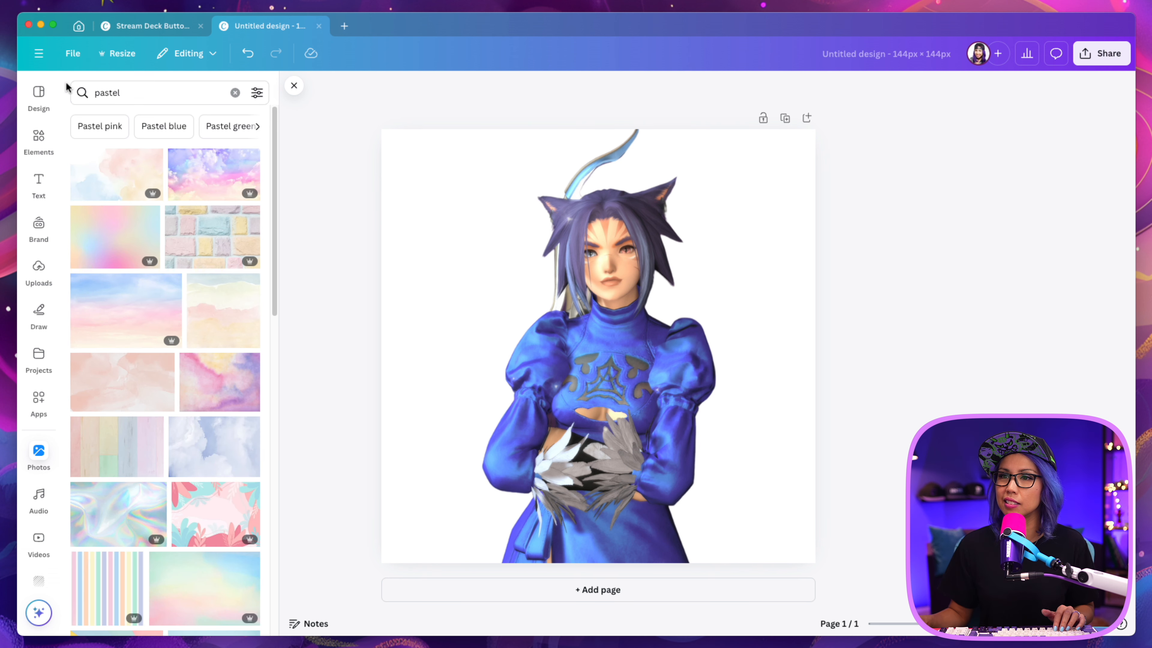
{"action": "scroll", "coordinate": [134, 379], "scroll_direction": "down", "scroll_amount": 2}
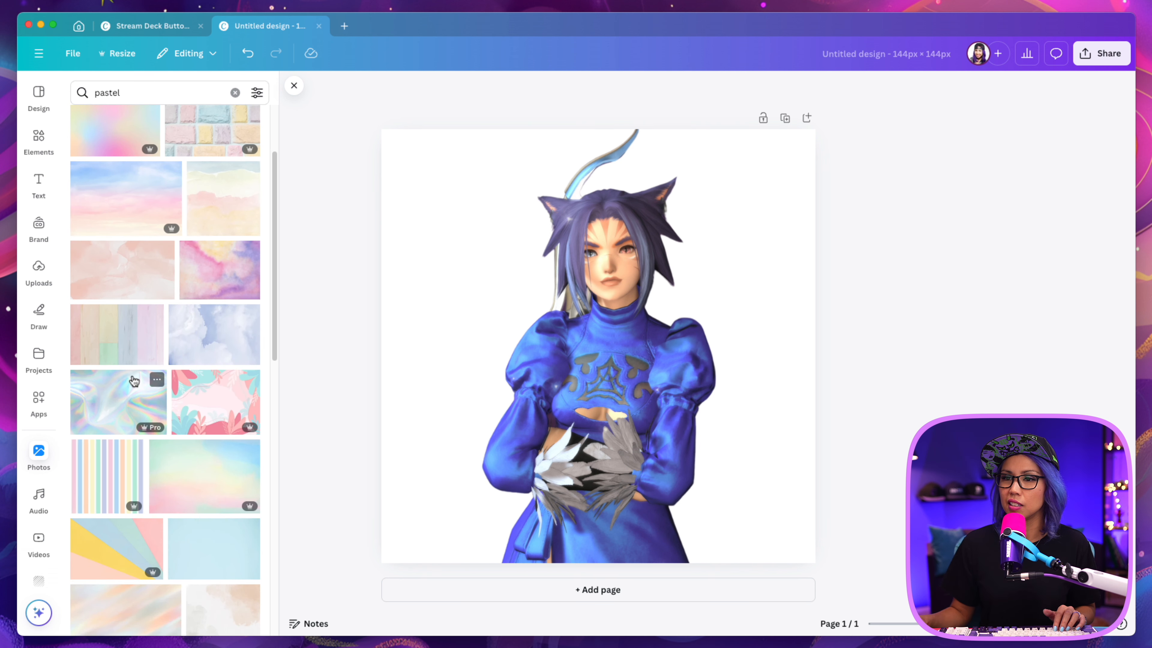
{"action": "scroll", "coordinate": [103, 485], "scroll_direction": "down", "scroll_amount": 1}
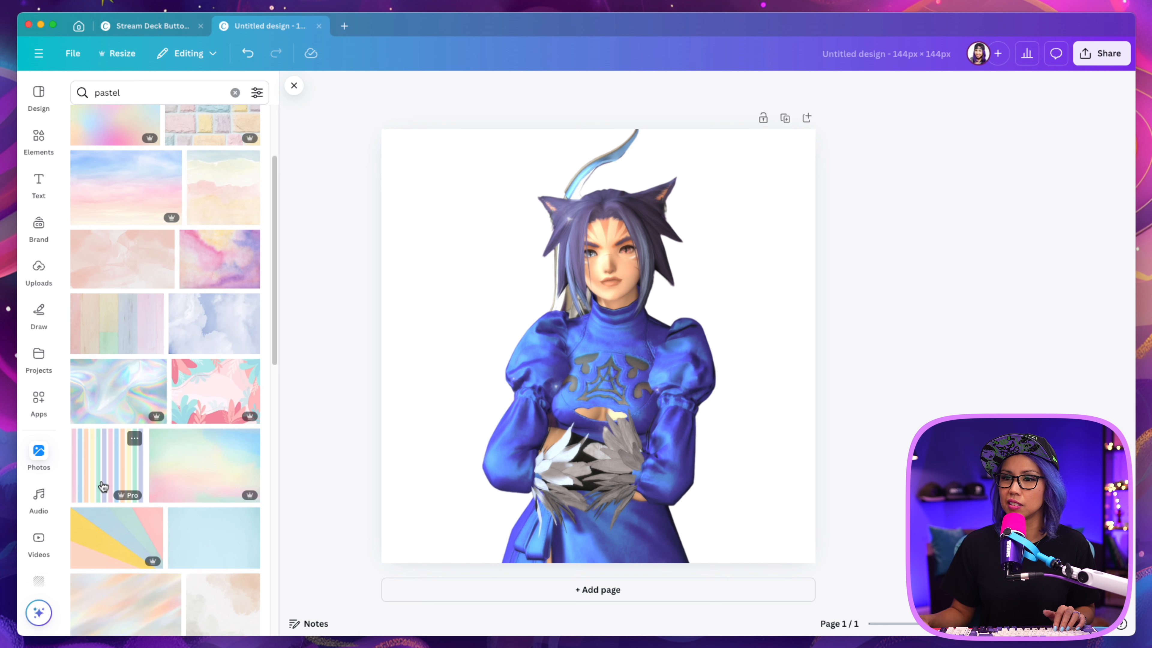
{"action": "scroll", "coordinate": [199, 456], "scroll_direction": "down", "scroll_amount": 5}
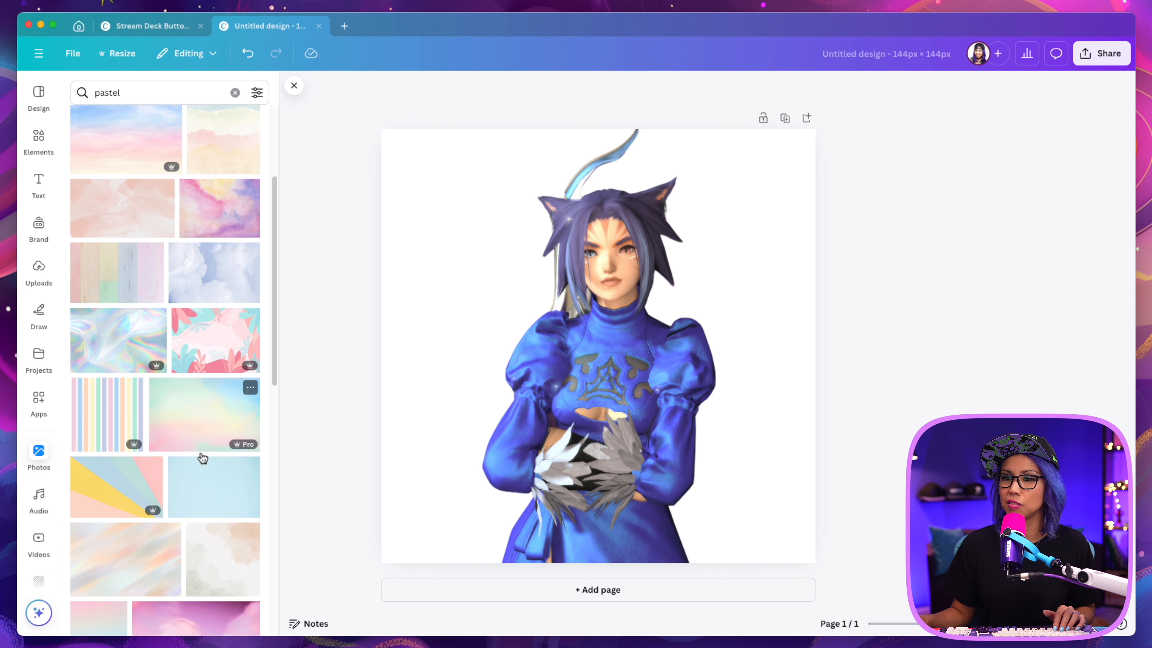
{"action": "scroll", "coordinate": [199, 456], "scroll_direction": "down", "scroll_amount": 4}
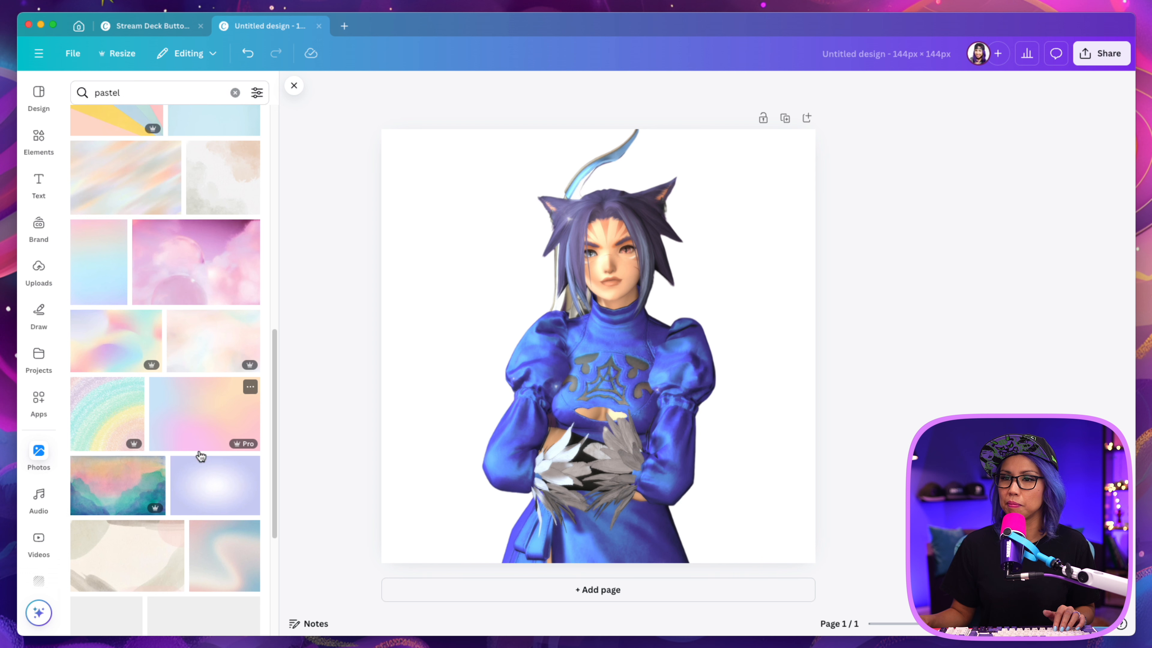
{"action": "left_click", "coordinate": [195, 428]}
{"action": "right_click", "coordinate": [635, 363]}
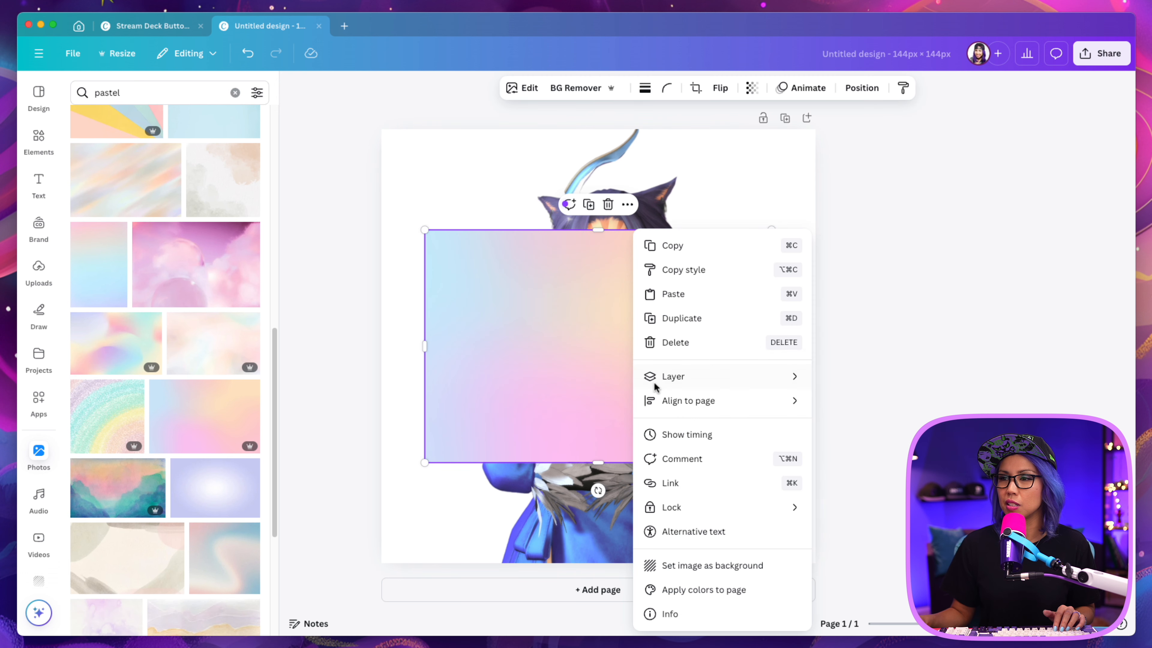
{"action": "left_click", "coordinate": [710, 565]}
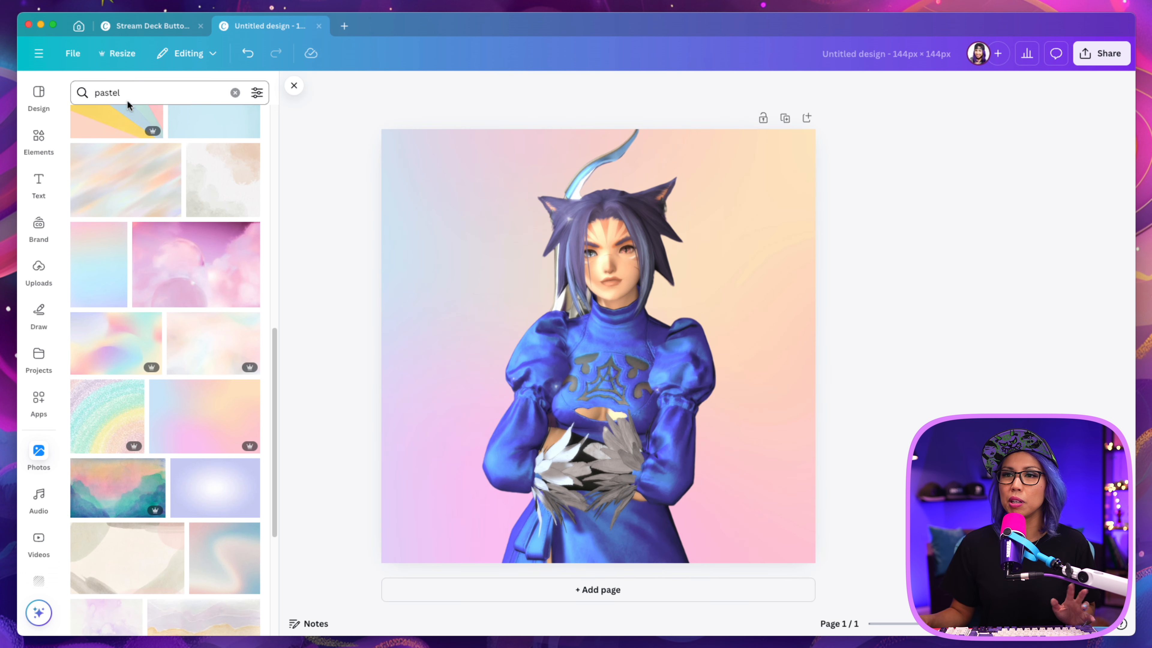
- Search the stock photos for "purple" and replace the page background with the purple-blue sky photo with pink clouds
{"action": "left_click", "coordinate": [136, 92]}
{"action": "type", "text": "purple"}
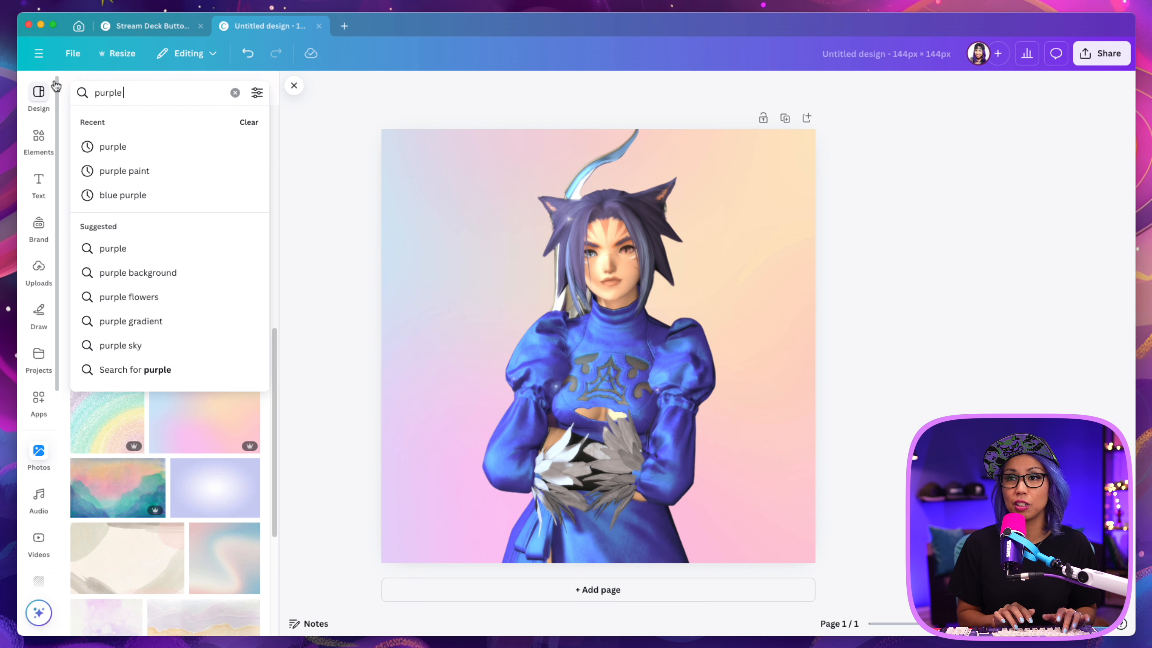
{"action": "key", "text": "Return"}
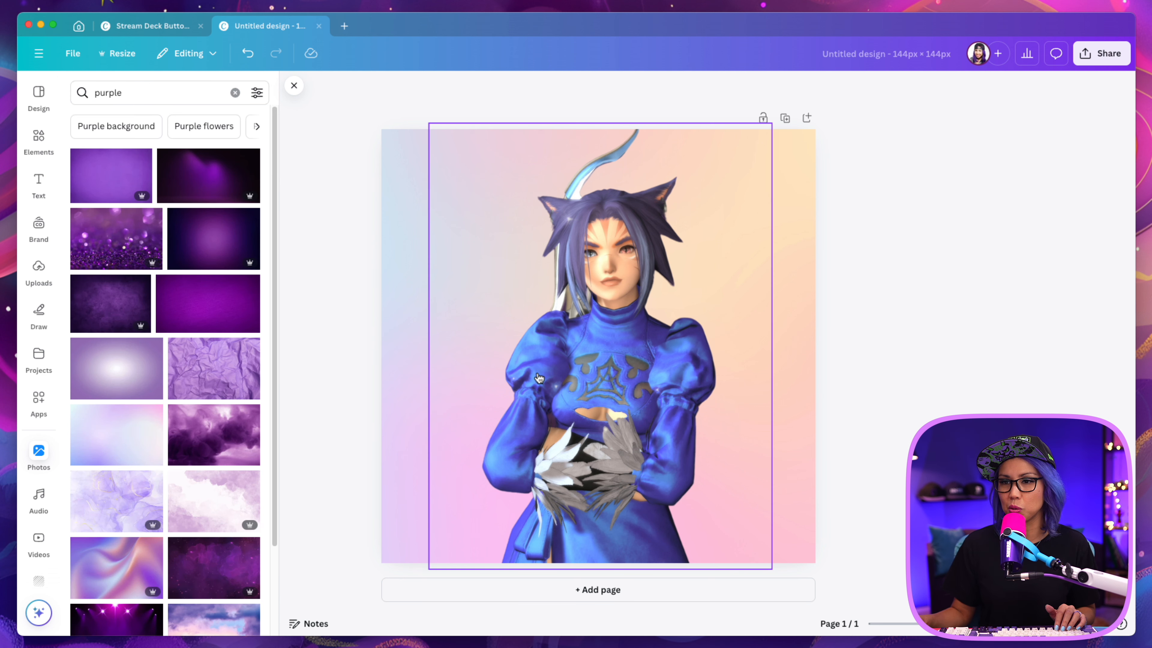
{"action": "scroll", "coordinate": [199, 419], "scroll_direction": "down", "scroll_amount": 6}
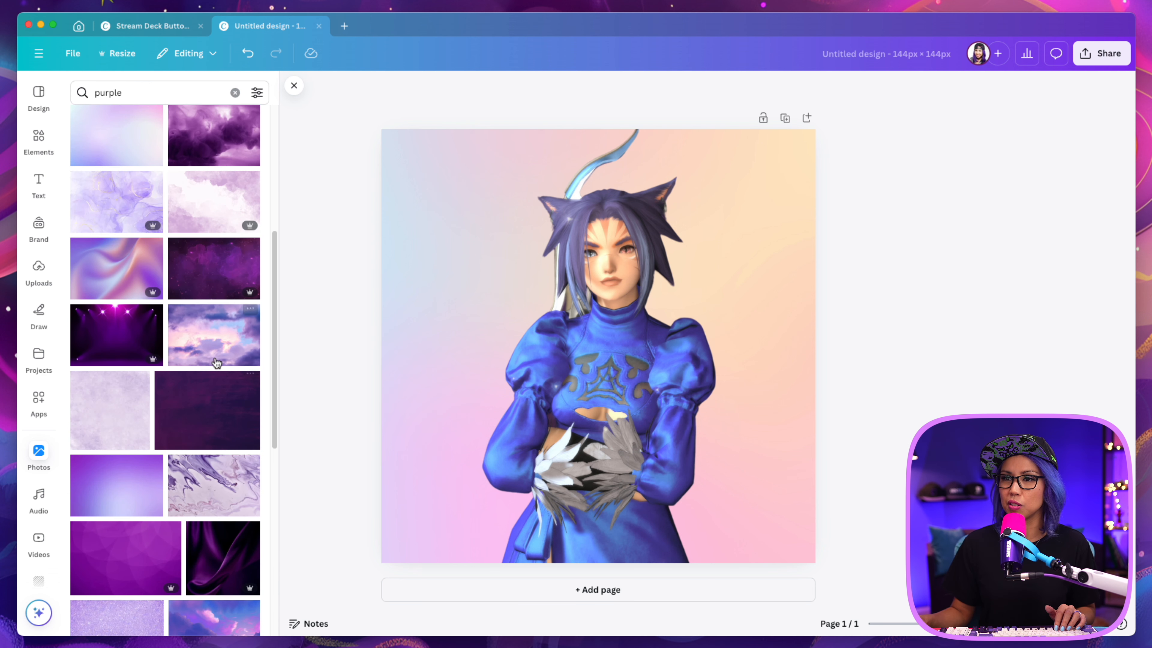
{"action": "scroll", "coordinate": [217, 412], "scroll_direction": "down", "scroll_amount": 3}
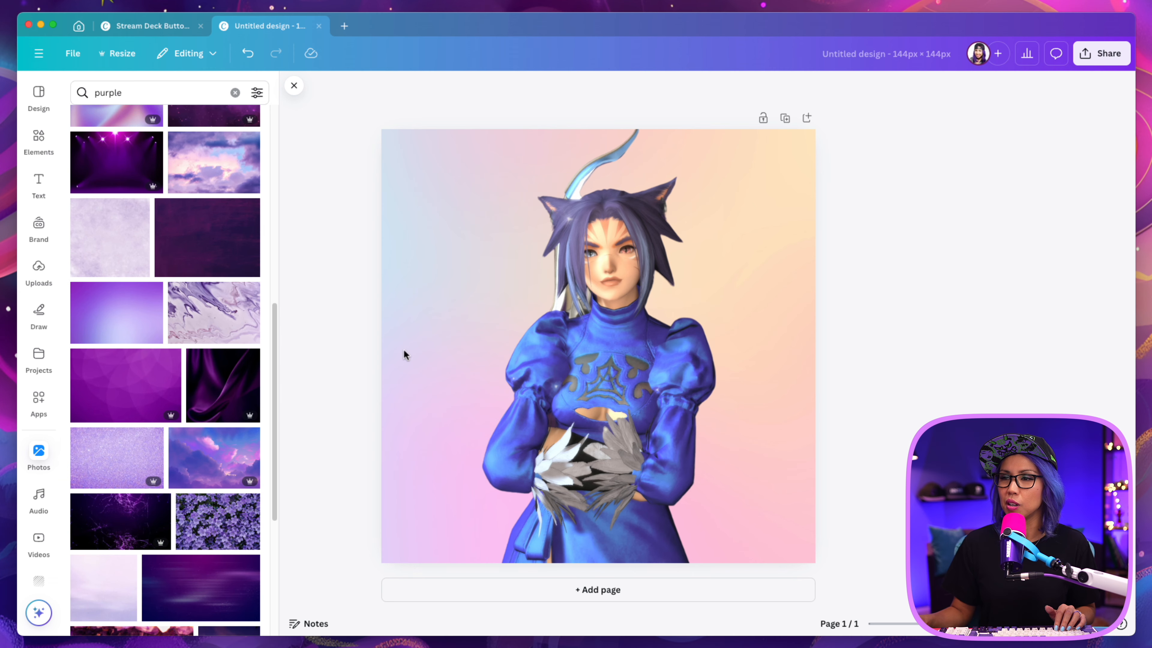
{"action": "left_click", "coordinate": [213, 463]}
{"action": "right_click", "coordinate": [592, 341]}
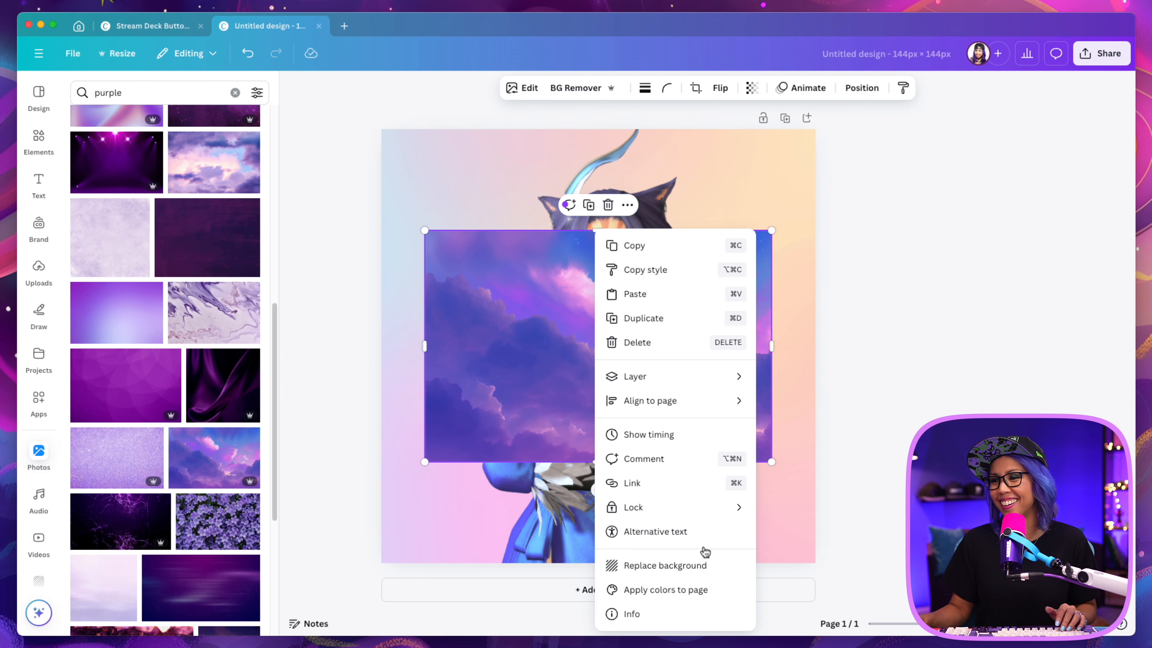
{"action": "left_click", "coordinate": [702, 566]}
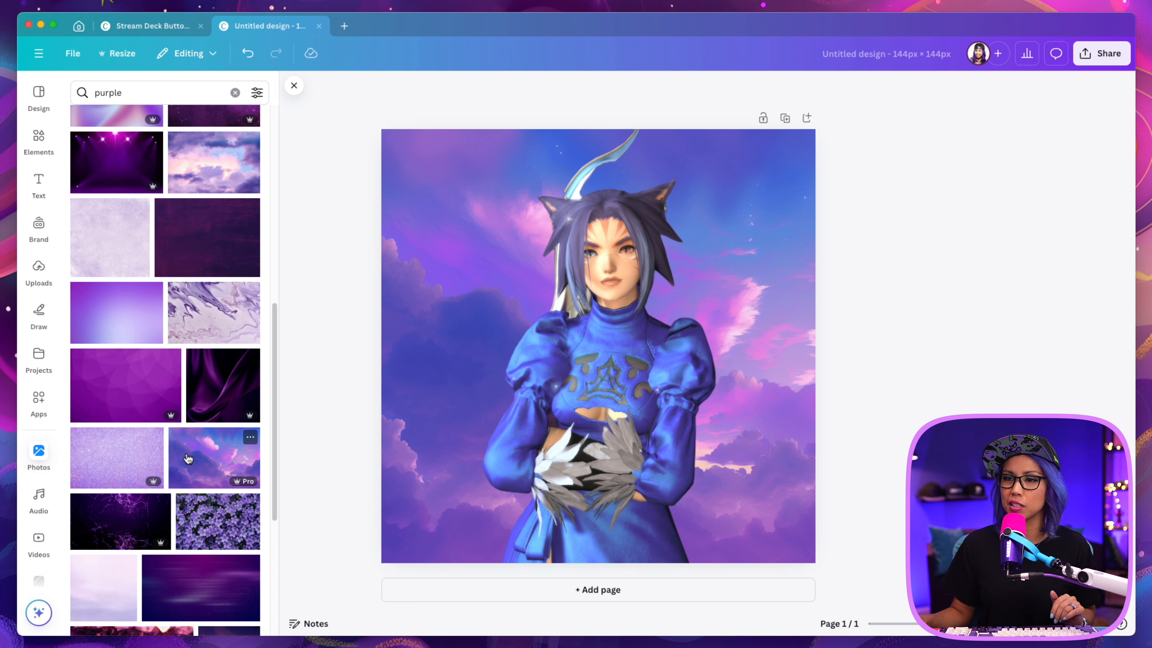
- Try the dark purple draped-fabric photo as the page background and undo the replacement
{"action": "left_click", "coordinate": [225, 388]}
{"action": "right_click", "coordinate": [528, 313]}
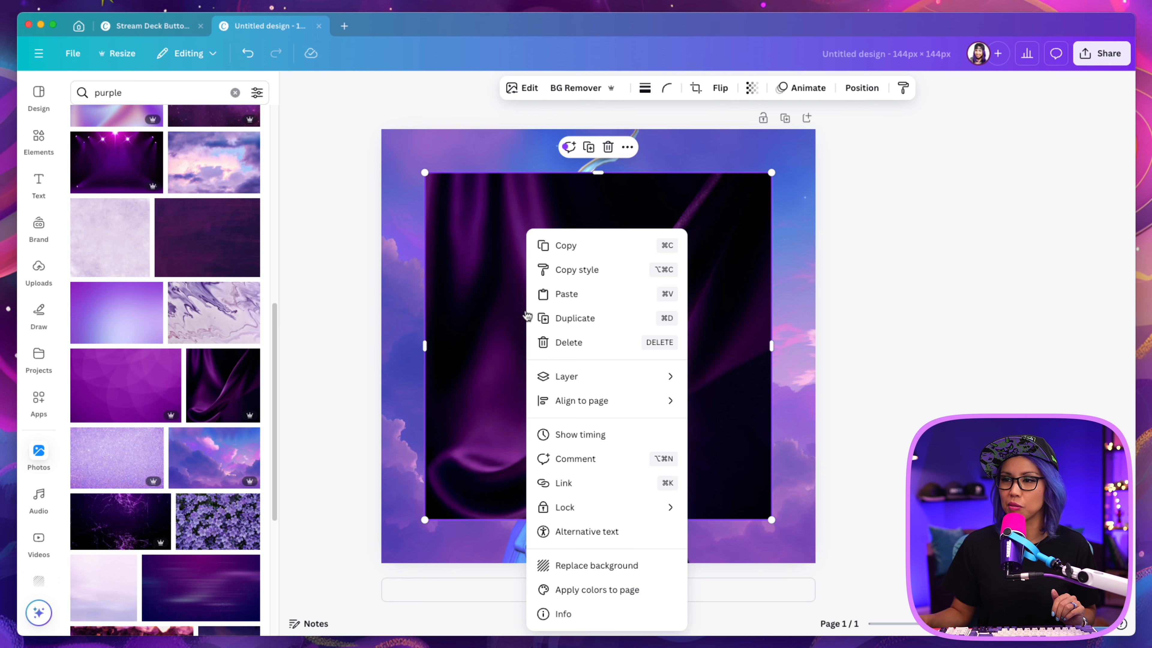
{"action": "left_click", "coordinate": [613, 567]}
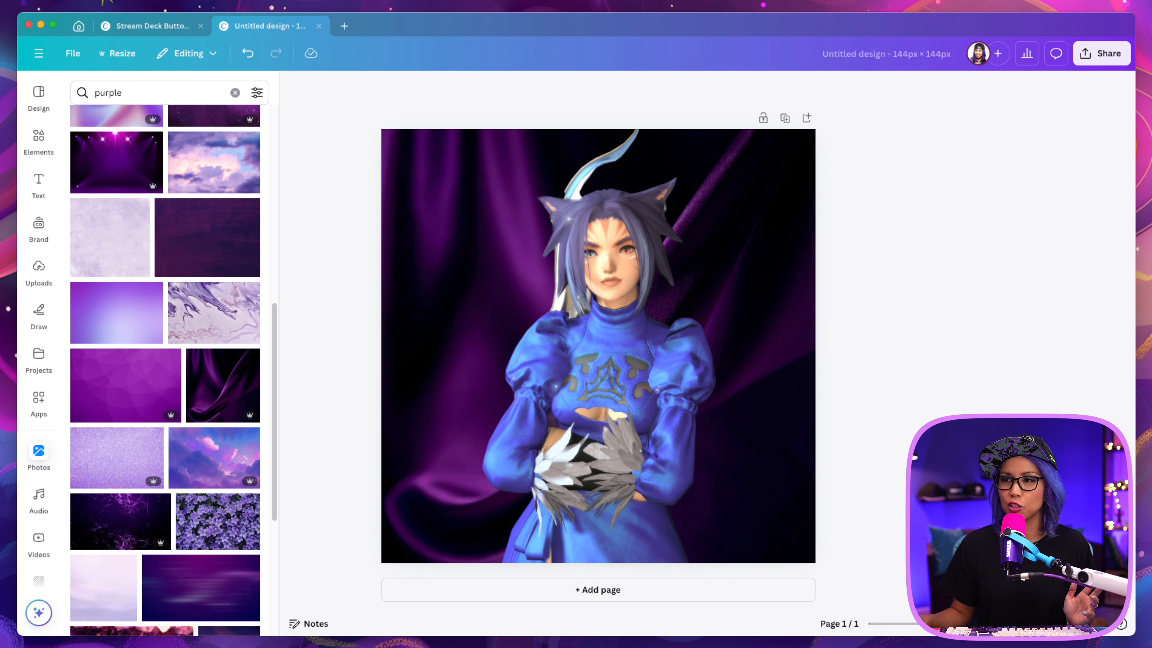
{"action": "left_click", "coordinate": [243, 57]}
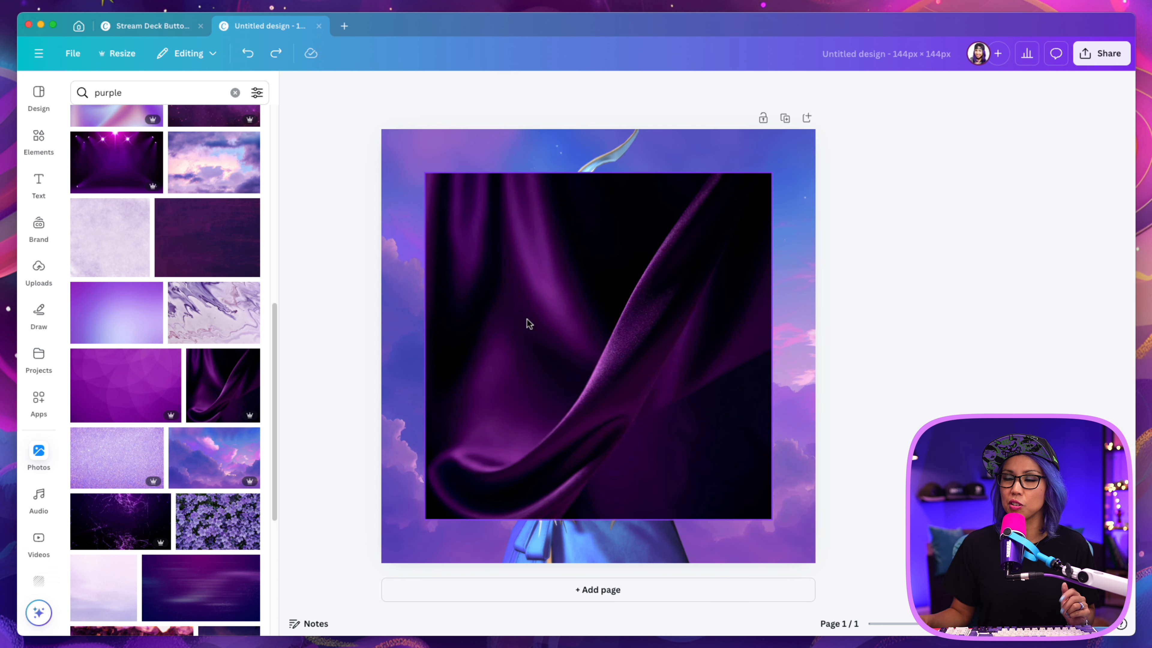
- Scale the dark purple fabric photo to cover the whole page and move its layer directly beneath the character
{"action": "left_click_drag", "start_coordinate": [545, 311], "coordinate": [493, 240]}
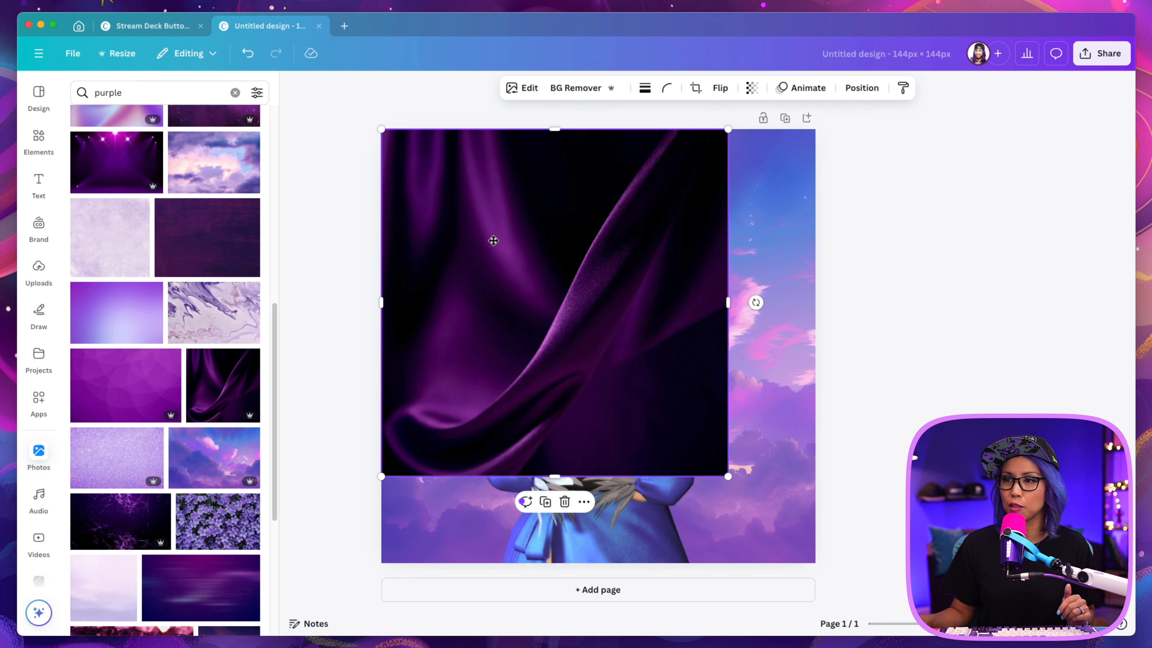
{"action": "left_click_drag", "start_coordinate": [729, 476], "coordinate": [824, 544]}
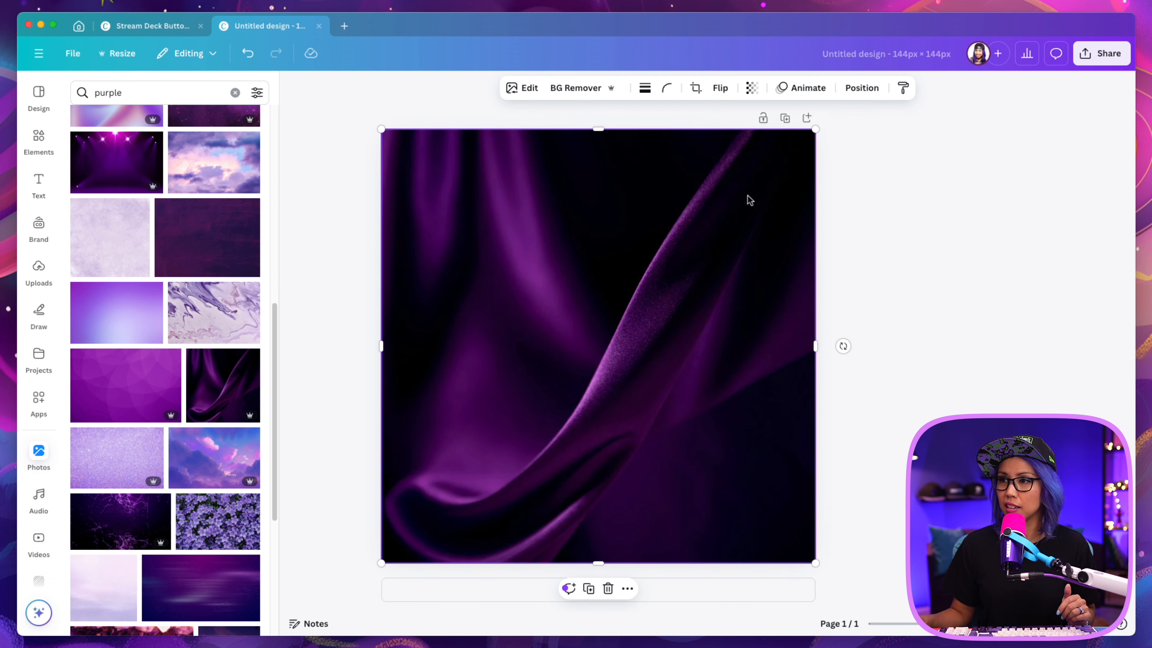
{"action": "left_click", "coordinate": [858, 90]}
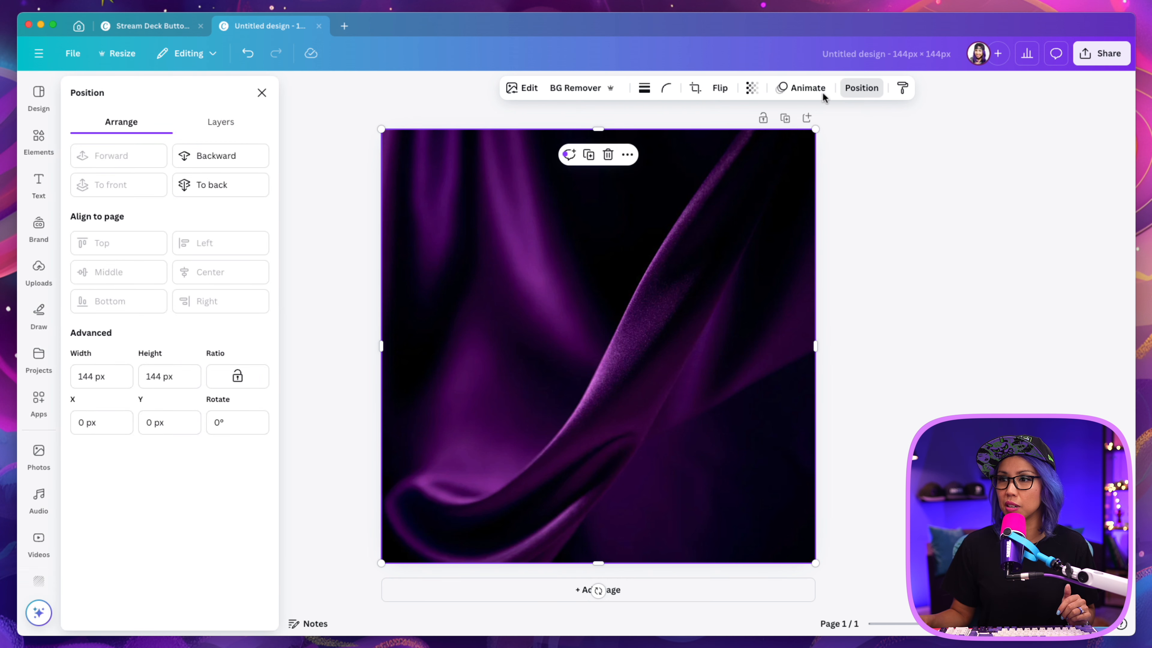
{"action": "left_click", "coordinate": [221, 122]}
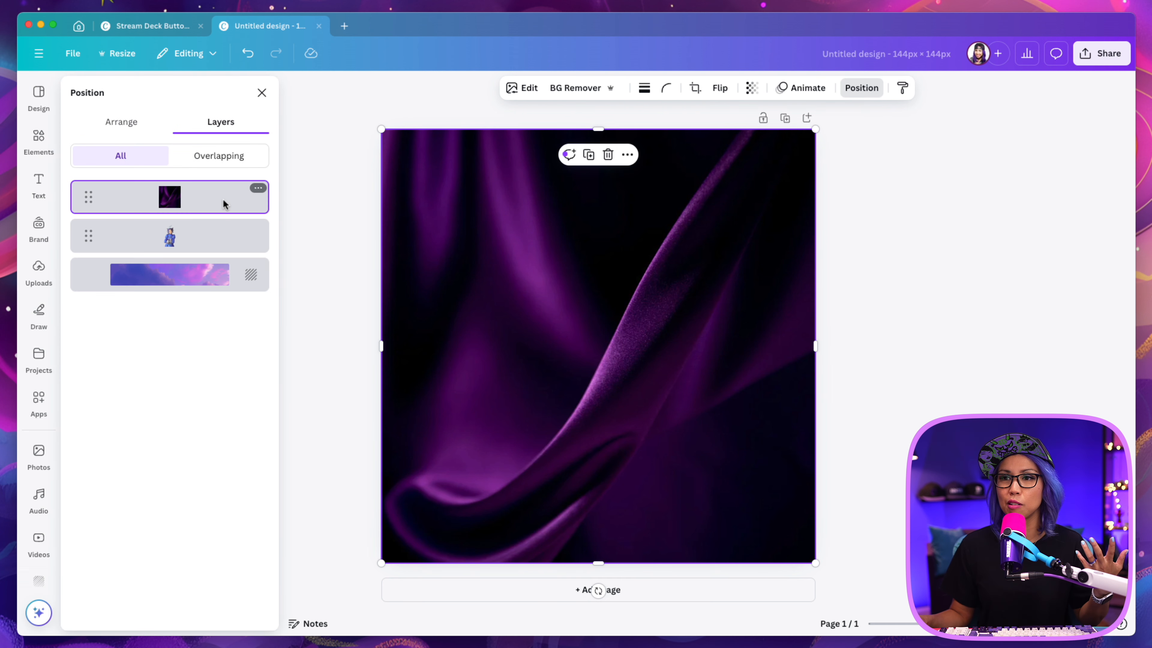
{"action": "left_click_drag", "start_coordinate": [89, 196], "coordinate": [92, 248]}
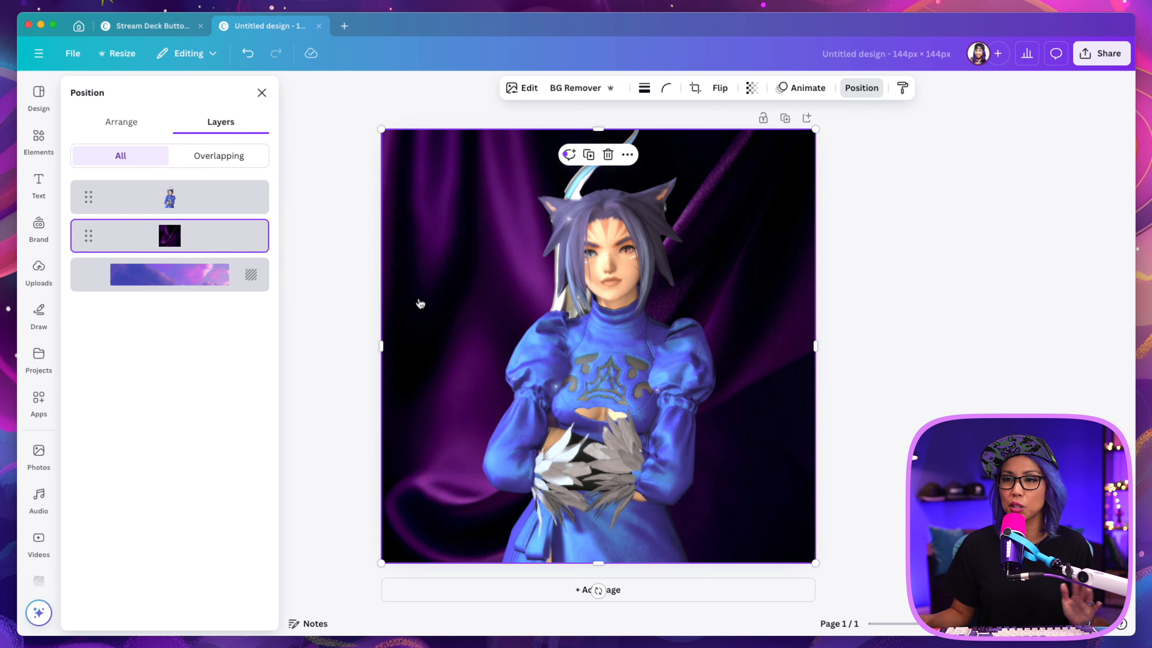
{"action": "key", "text": "Escape"}
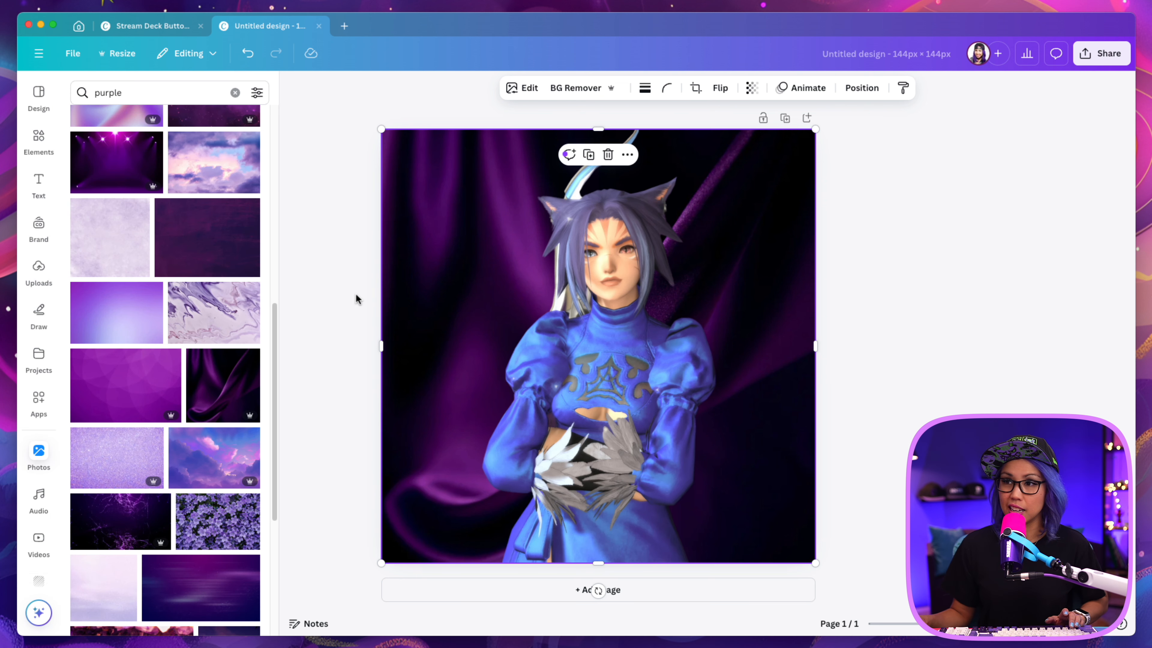
- Undo the fabric photo's layer change and enlargement, and delete the photo from the page
{"action": "key", "text": "super+z"}
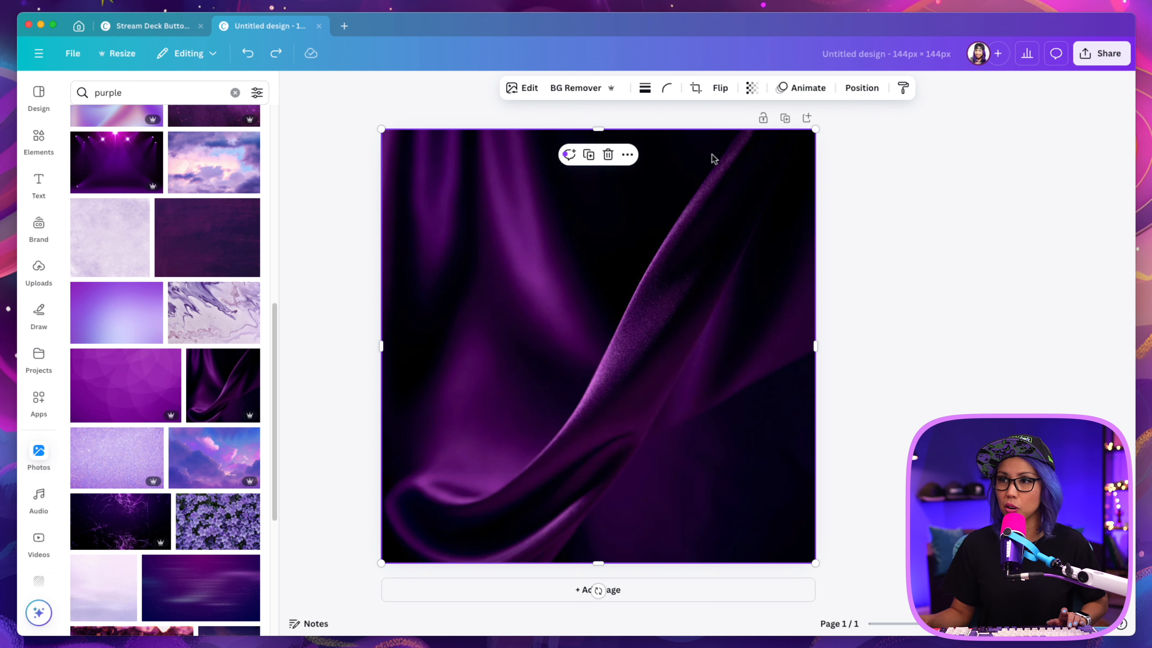
{"action": "left_click", "coordinate": [244, 49]}
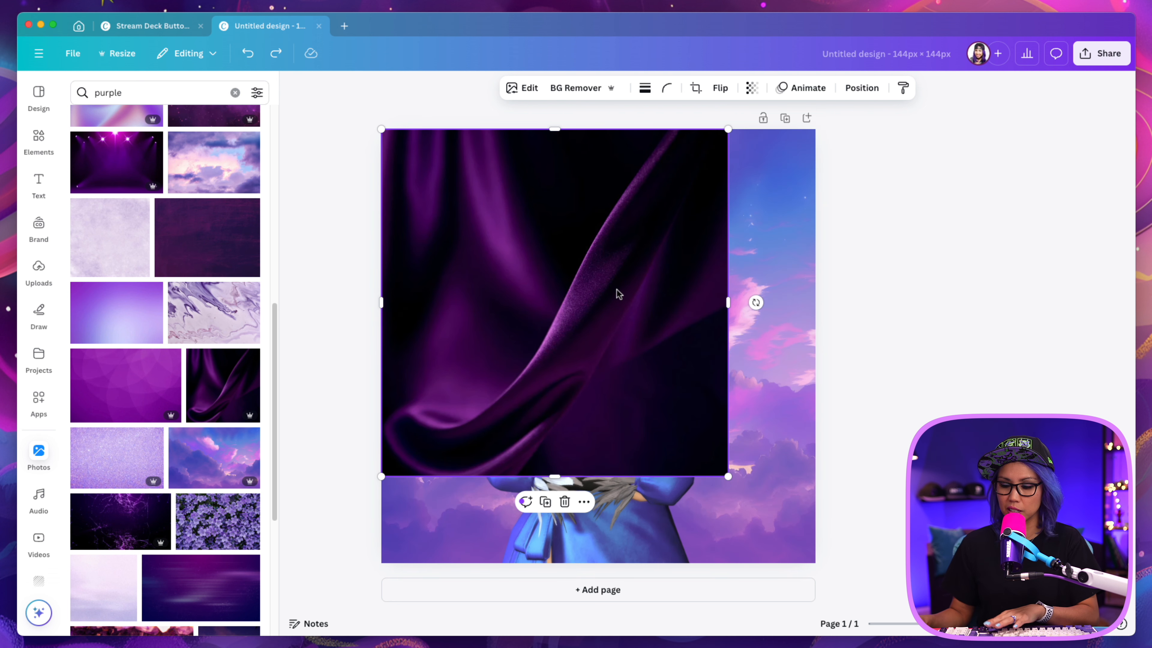
{"action": "key", "text": "BackSpace"}
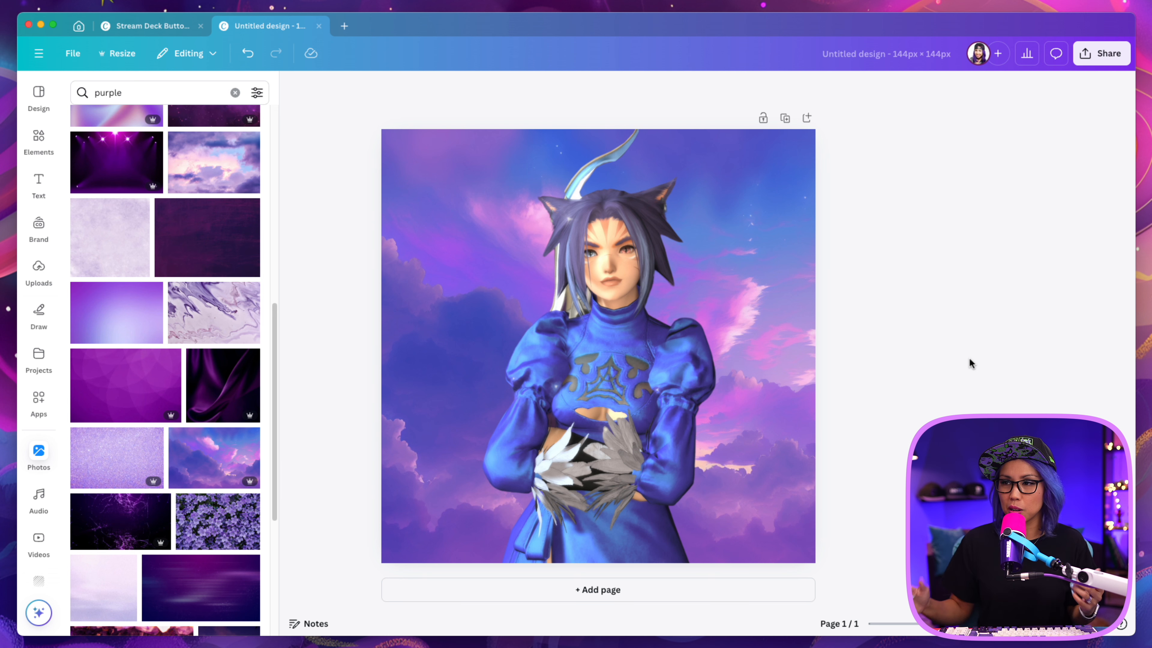
- Review the finished example in the Stream Deck Buttons design, and search the untitled 144 × 144 px design's elements for "stars"
{"action": "left_click", "coordinate": [44, 148]}
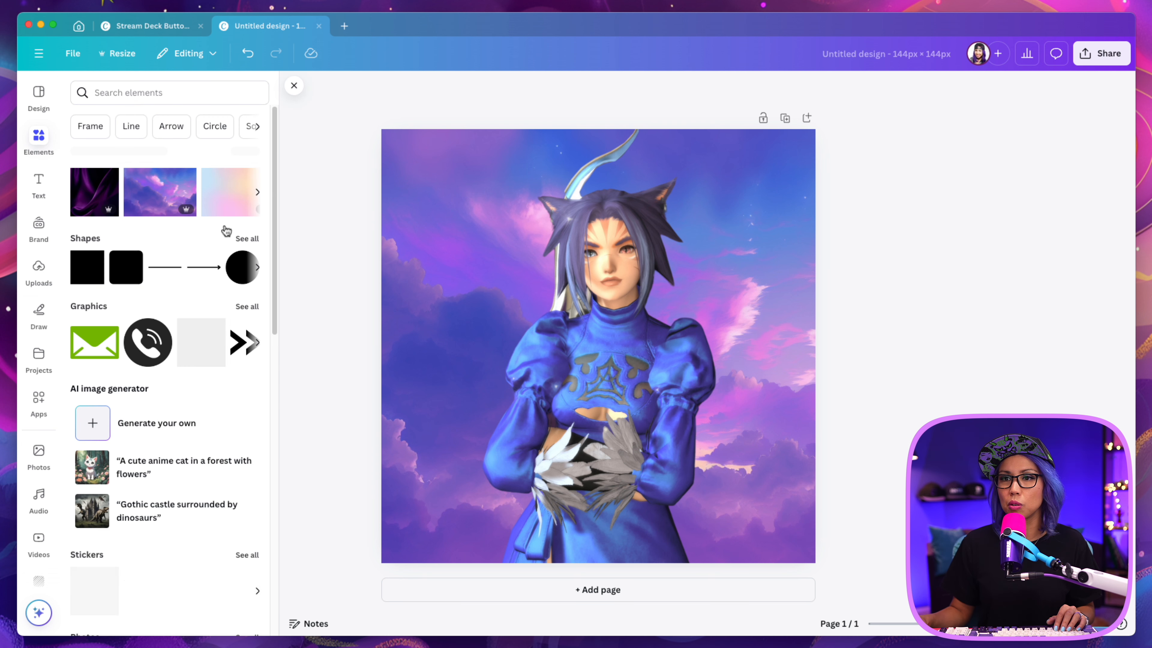
{"action": "left_click", "coordinate": [137, 99]}
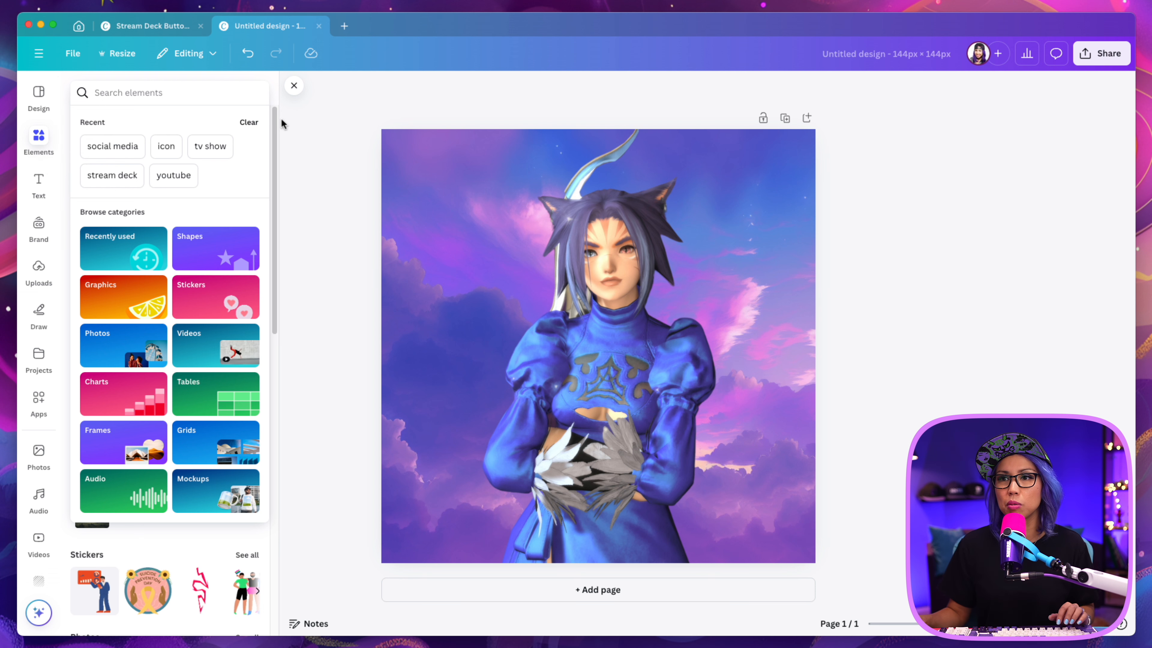
{"action": "key", "text": "ctrl+shift+Tab"}
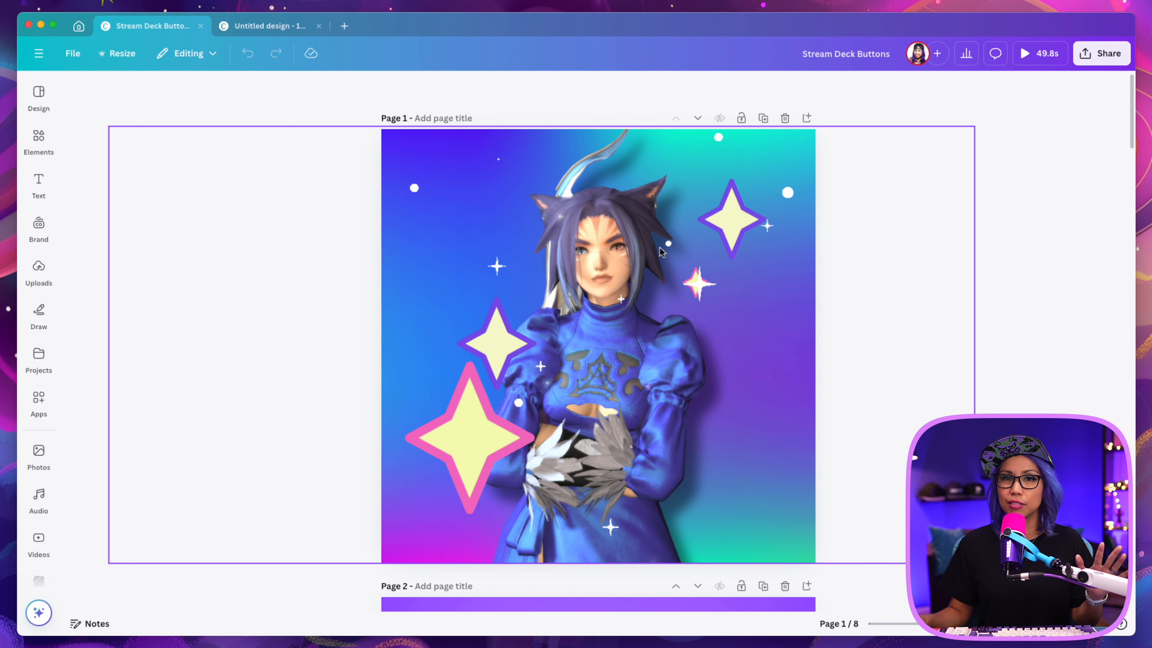
{"action": "left_click", "coordinate": [260, 27]}
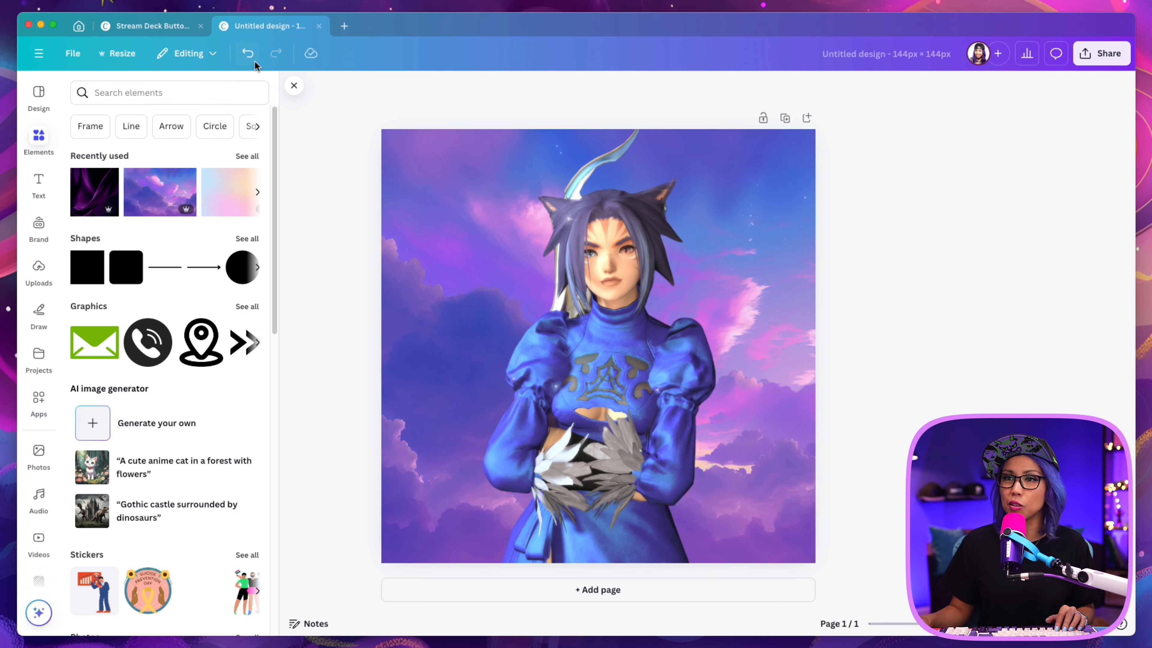
{"action": "left_click", "coordinate": [212, 91]}
{"action": "type", "text": "stars"}
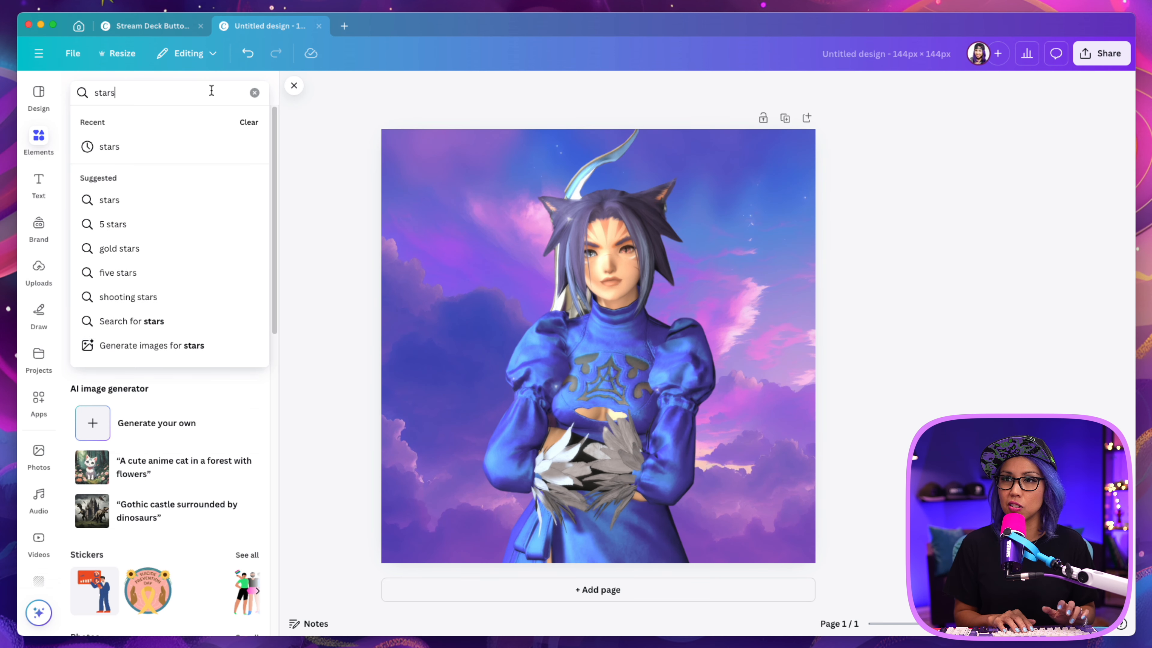
{"action": "key", "text": "Return"}
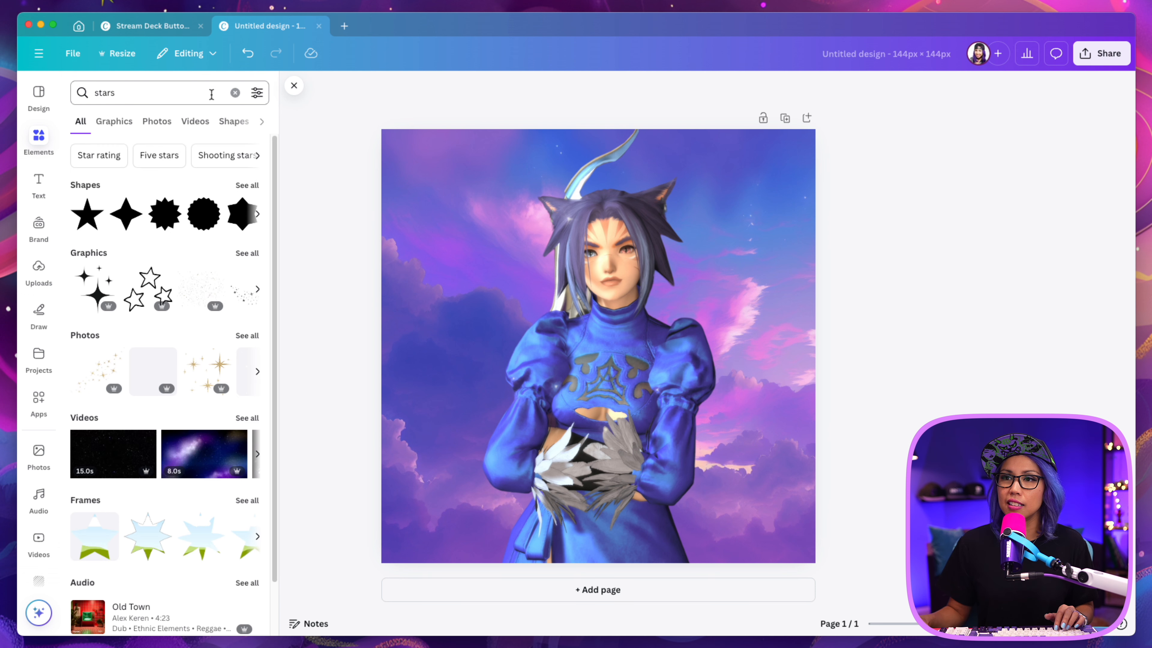
- Filter the star results to Animated and Free, and show all matching graphics
{"action": "left_click", "coordinate": [257, 94]}
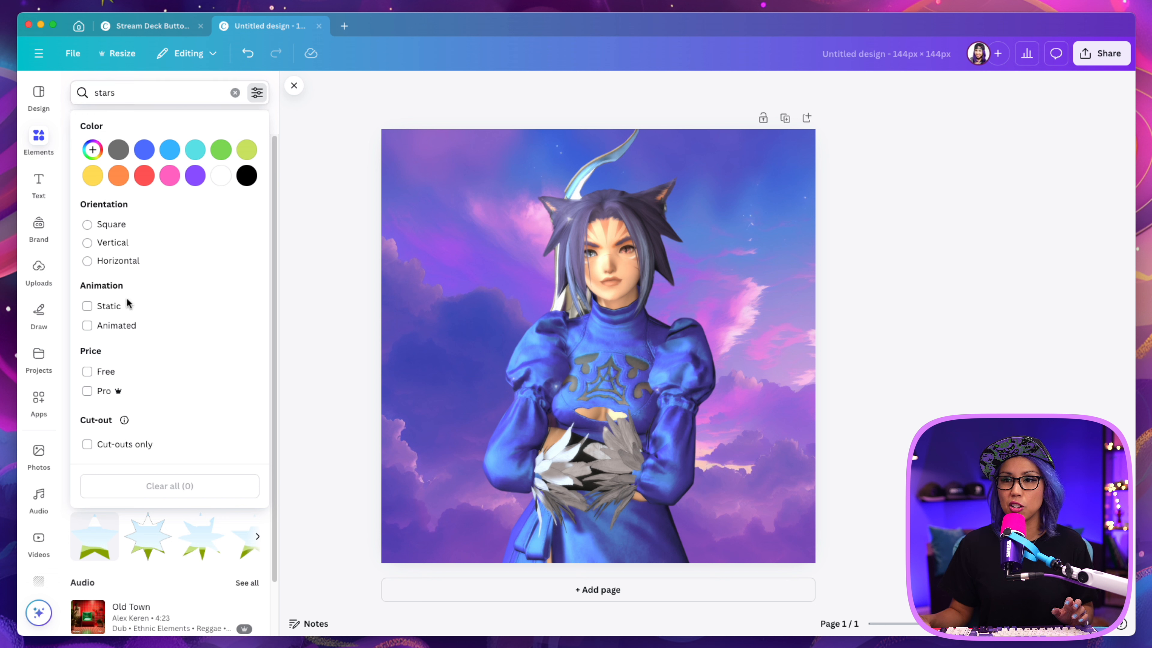
{"action": "left_click", "coordinate": [117, 331]}
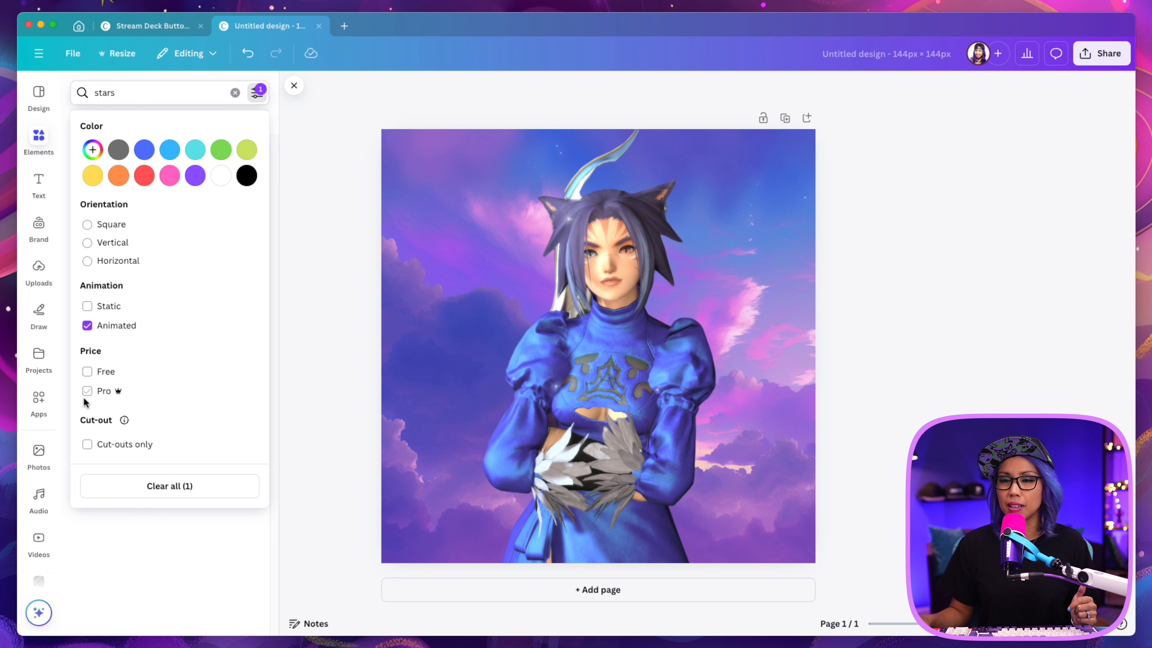
{"action": "left_click", "coordinate": [105, 383]}
{"action": "left_click", "coordinate": [309, 291]}
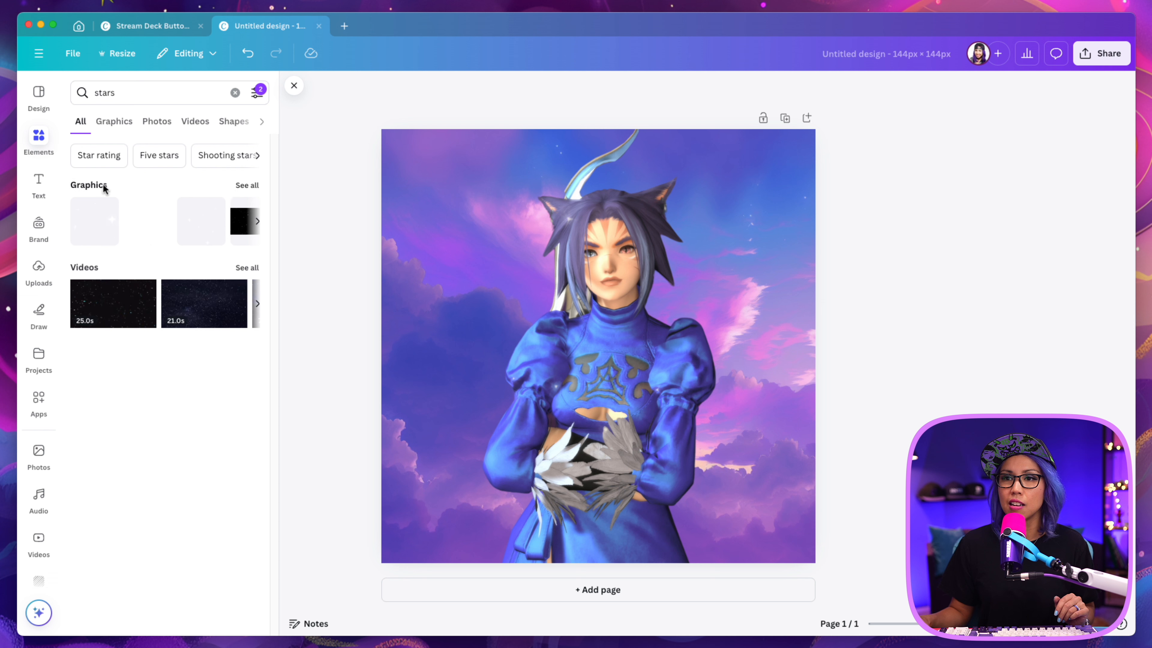
{"action": "left_click", "coordinate": [239, 189]}
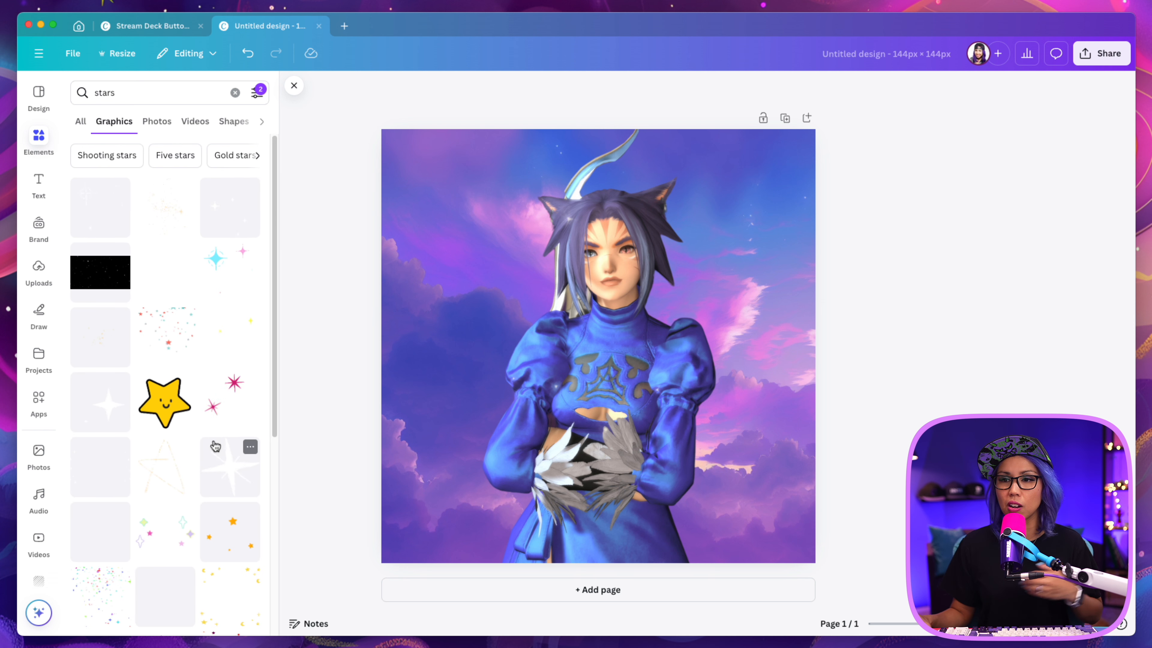
- Add the animated pastel stars graphic, enlarge it past the page width and align it with the page's upper-left corner
{"action": "left_click", "coordinate": [151, 542]}
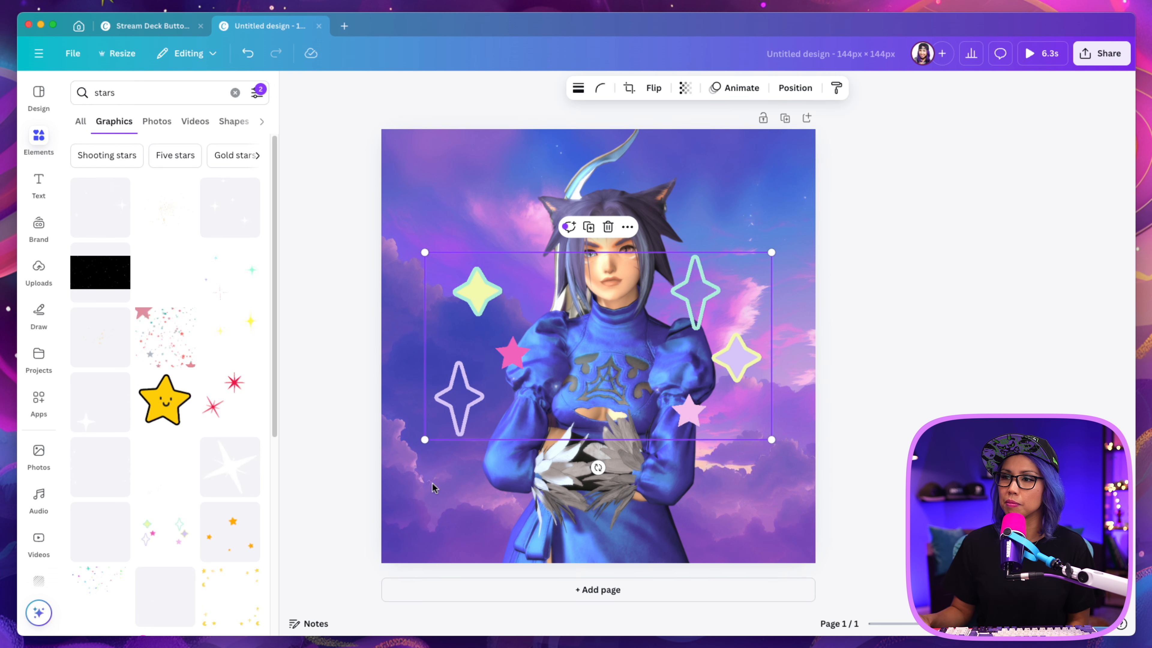
{"action": "scroll", "coordinate": [193, 440], "scroll_direction": "down", "scroll_amount": 5}
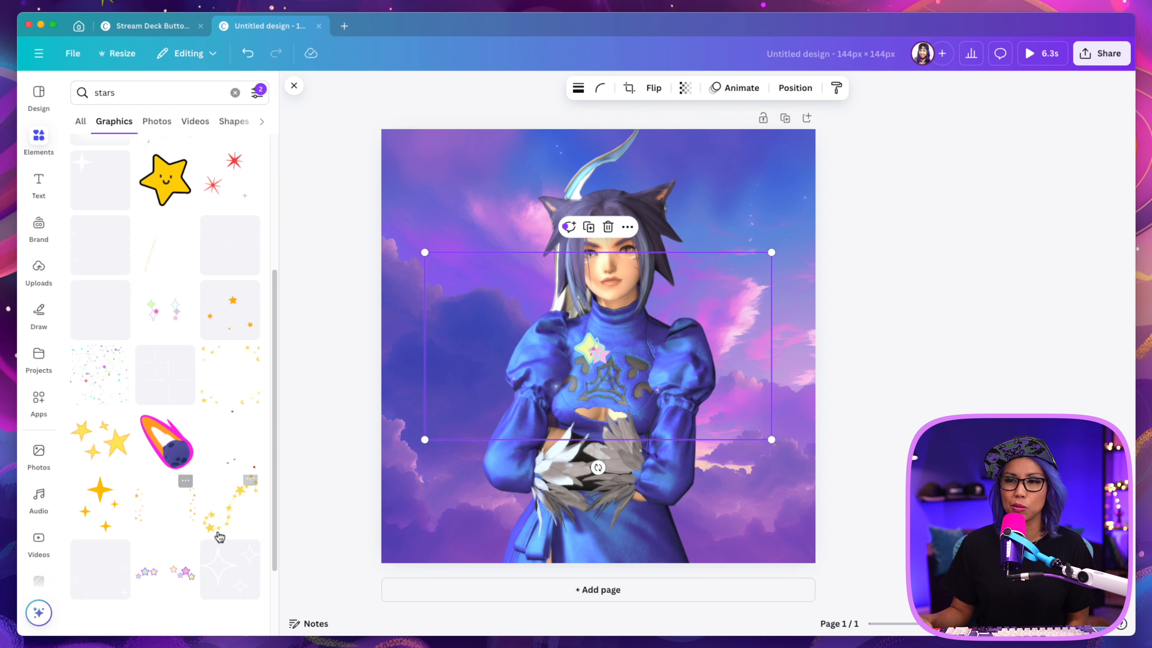
{"action": "scroll", "coordinate": [215, 544], "scroll_direction": "down", "scroll_amount": 2}
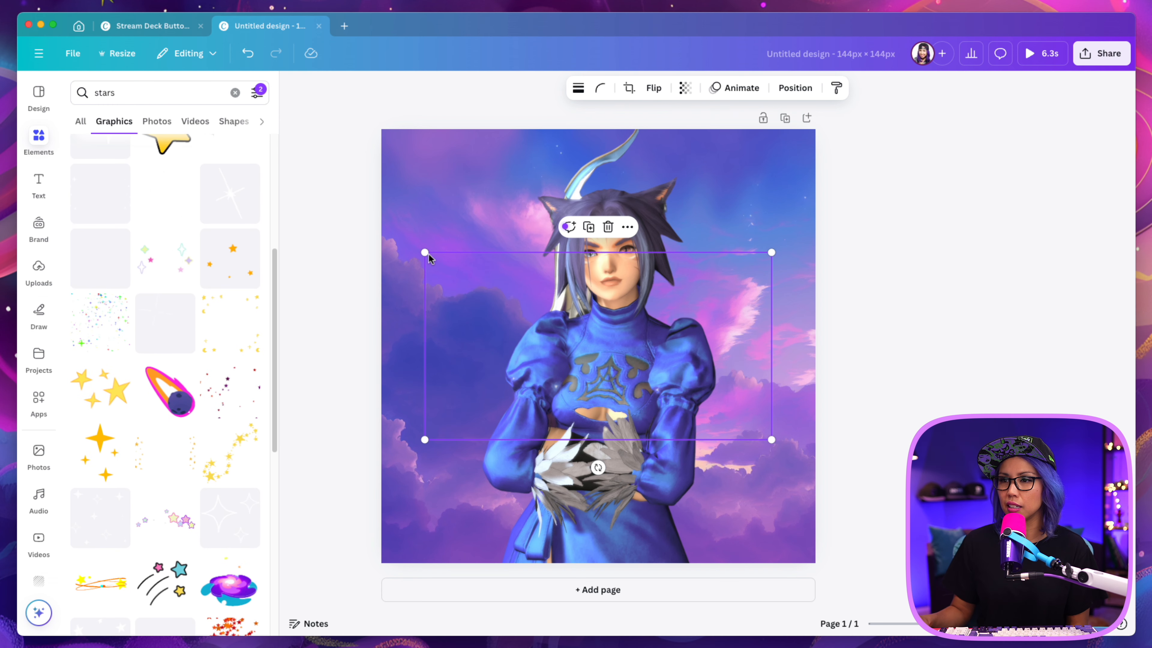
{"action": "left_click_drag", "start_coordinate": [429, 253], "coordinate": [298, 120]}
{"action": "left_click_drag", "start_coordinate": [693, 285], "coordinate": [799, 260]}
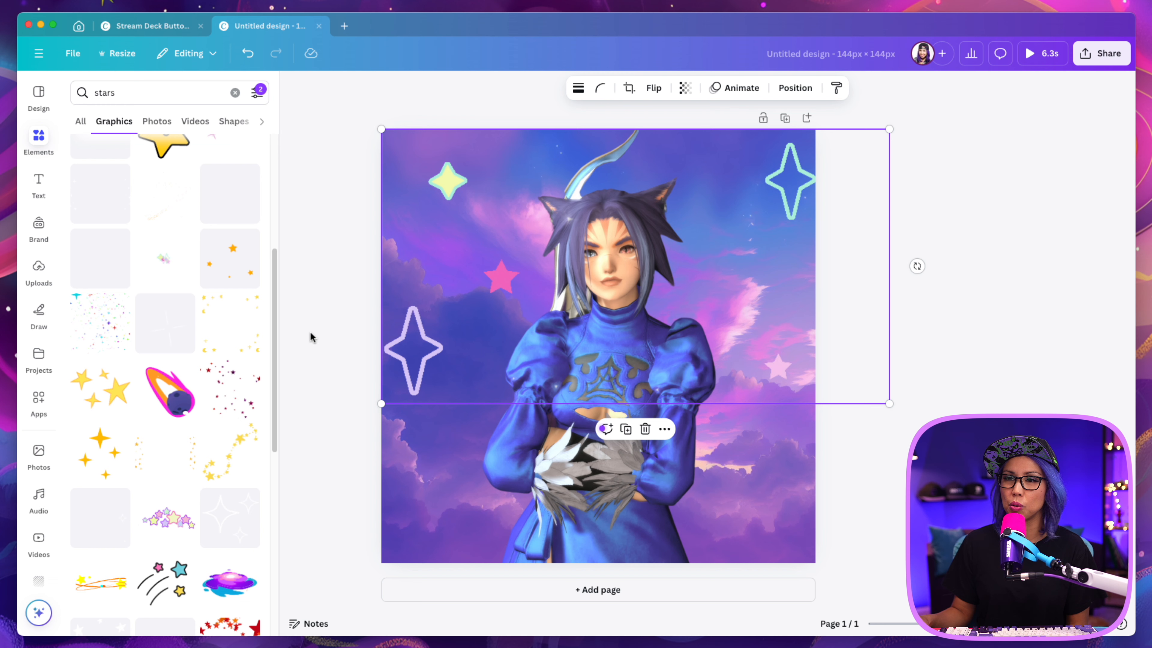
- Search the graphics for "sparkle" and check that the Animated and Free filters are applied
{"action": "left_click", "coordinate": [76, 91]}
{"action": "type", "text": "sparkle"}
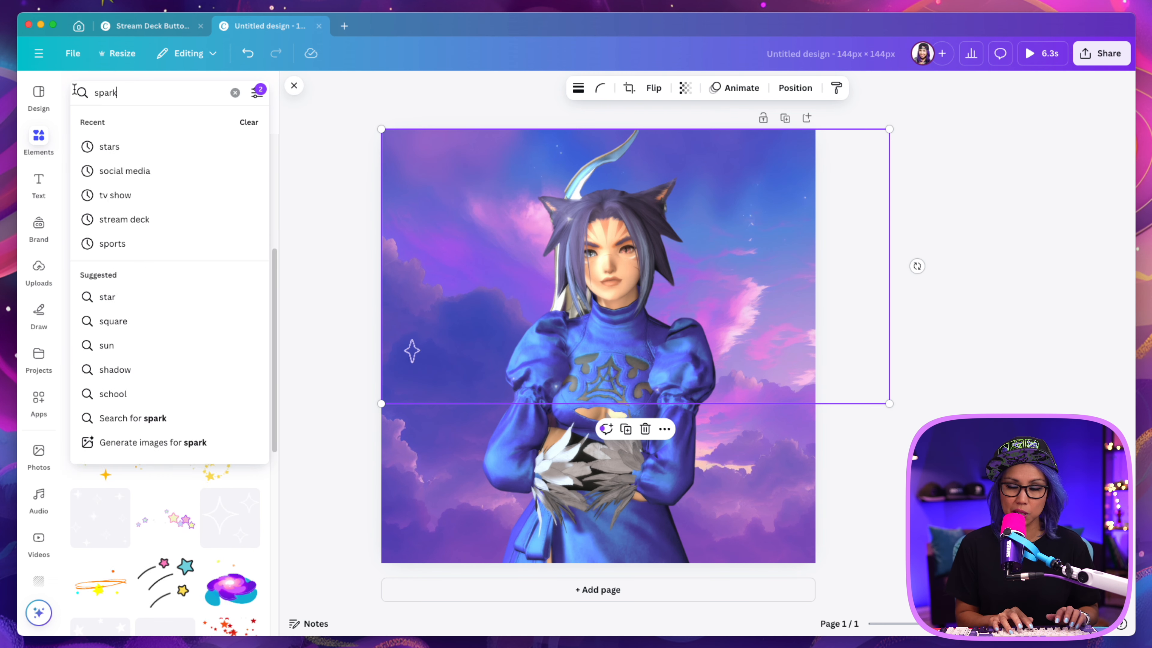
{"action": "key", "text": "Return"}
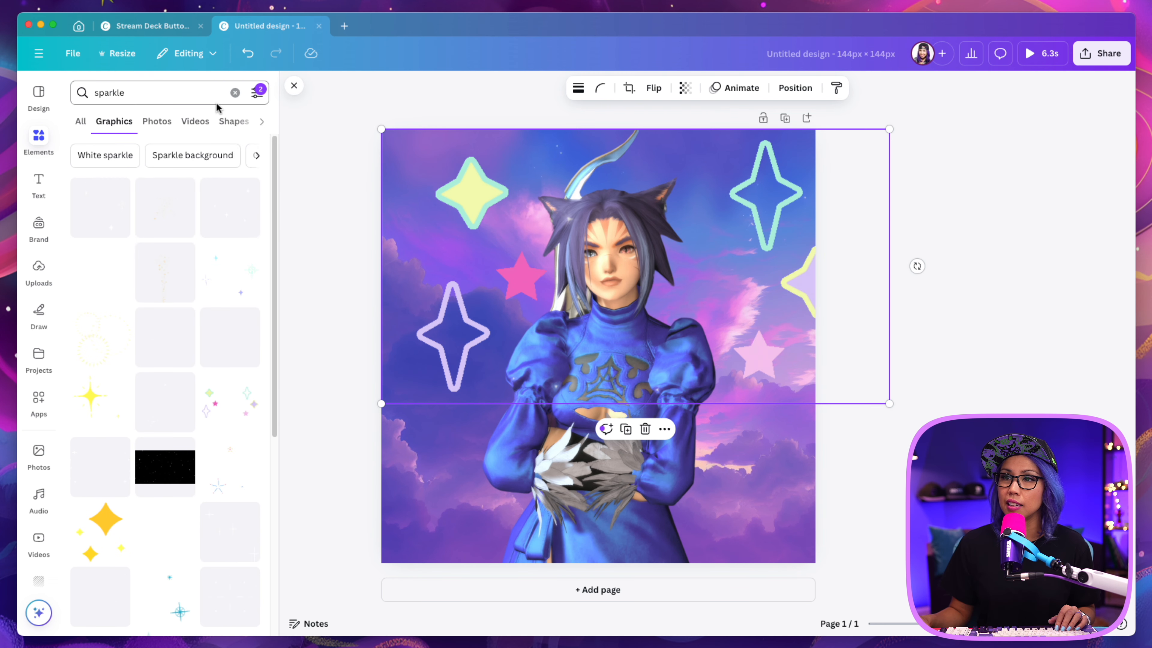
{"action": "left_click", "coordinate": [258, 93]}
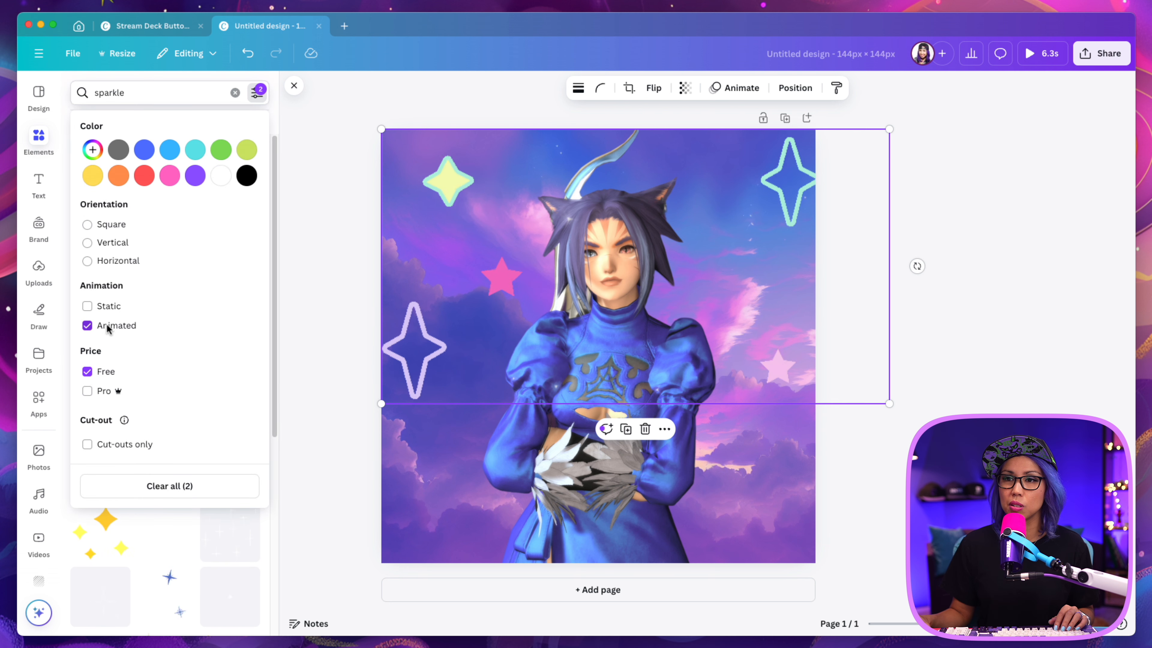
{"action": "left_click", "coordinate": [330, 267]}
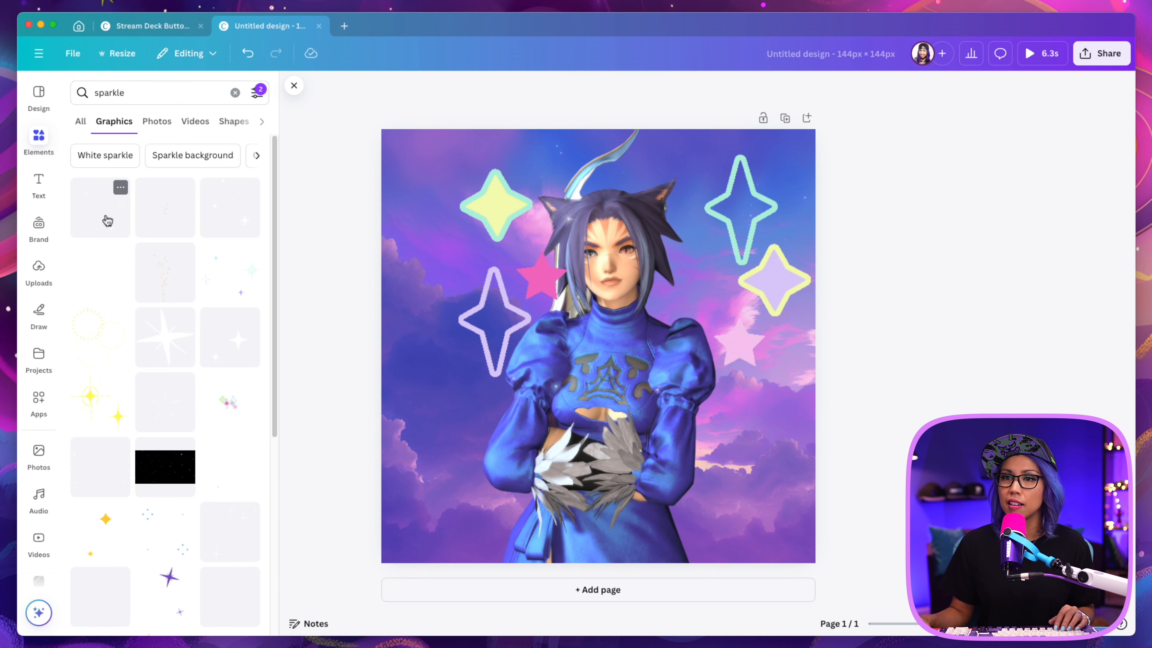
- Add the animated white sparkle graphic and place it over the character in the lower middle of the page
{"action": "left_click", "coordinate": [693, 426]}
{"action": "left_click_drag", "start_coordinate": [693, 427], "coordinate": [687, 476]}
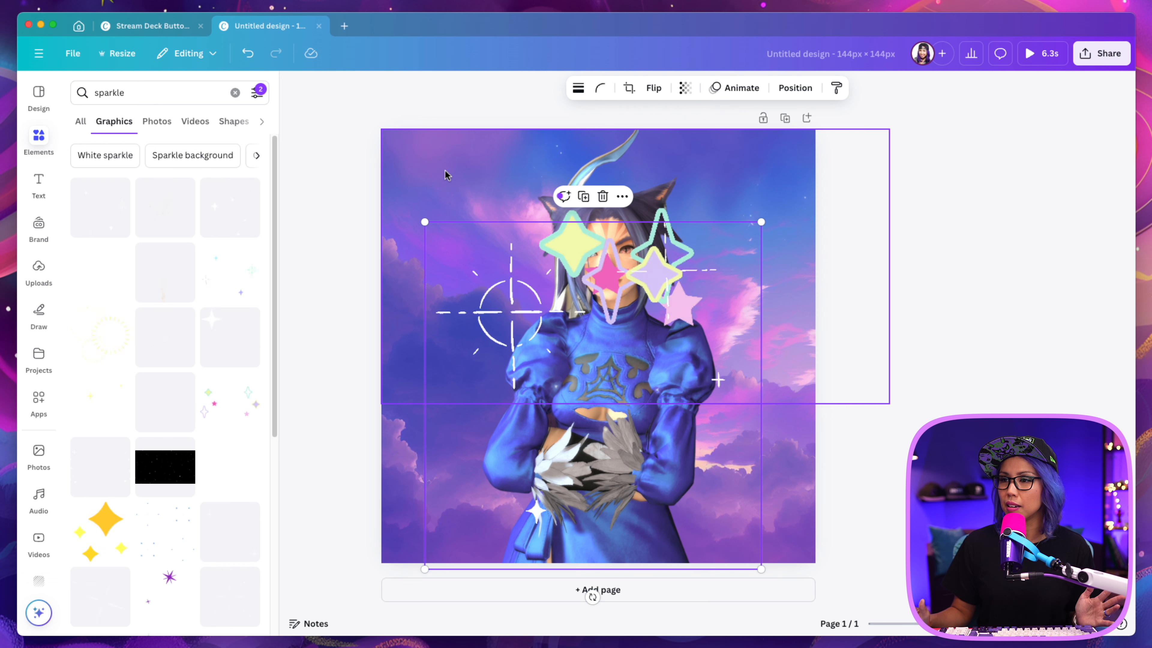
{"action": "scroll", "coordinate": [214, 491], "scroll_direction": "down", "scroll_amount": 10}
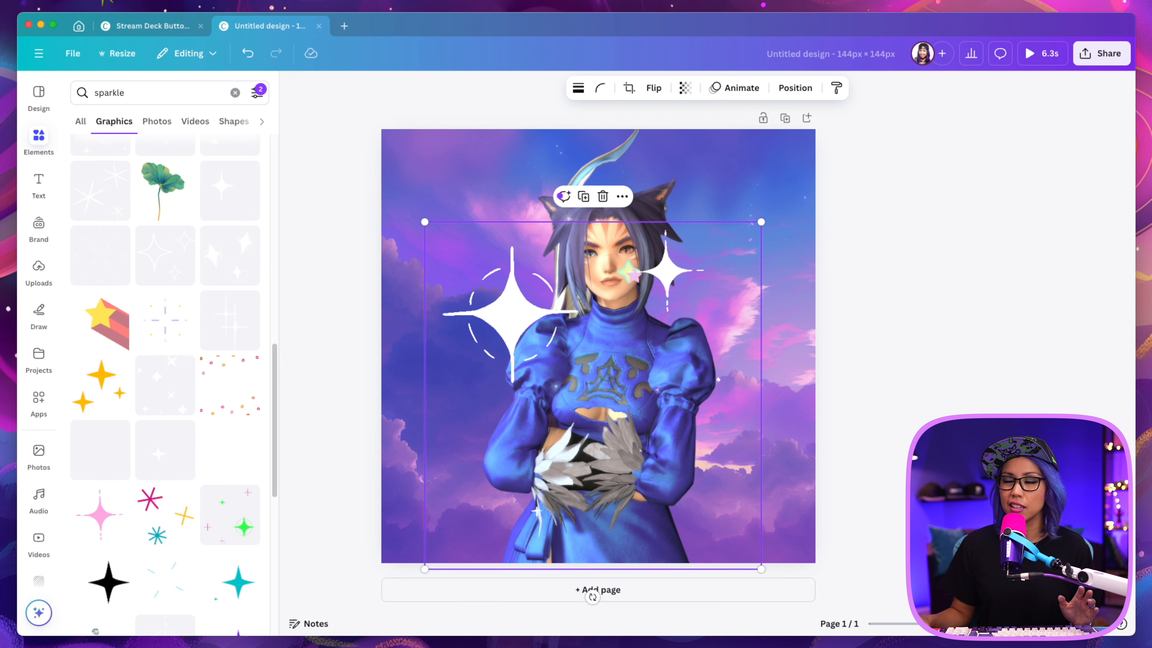
{"action": "key", "text": "Escape"}
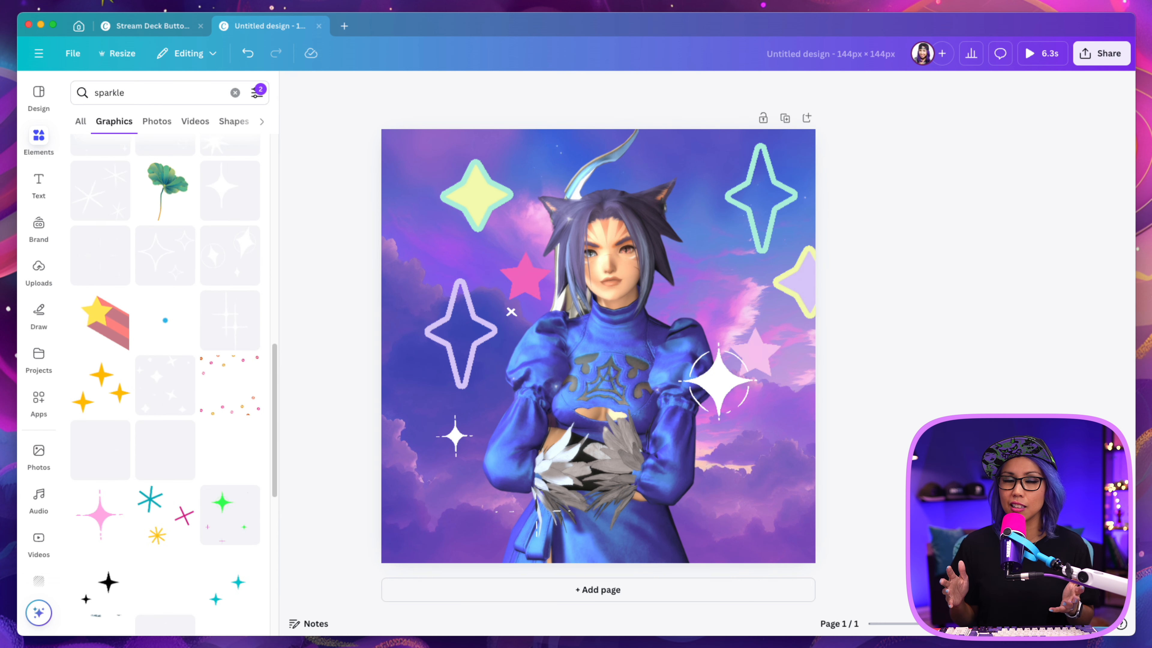
- Download the design as a 144 × 144 px GIF and save it as testbutton.gif in the Downloads folder
{"action": "left_click", "coordinate": [1101, 54]}
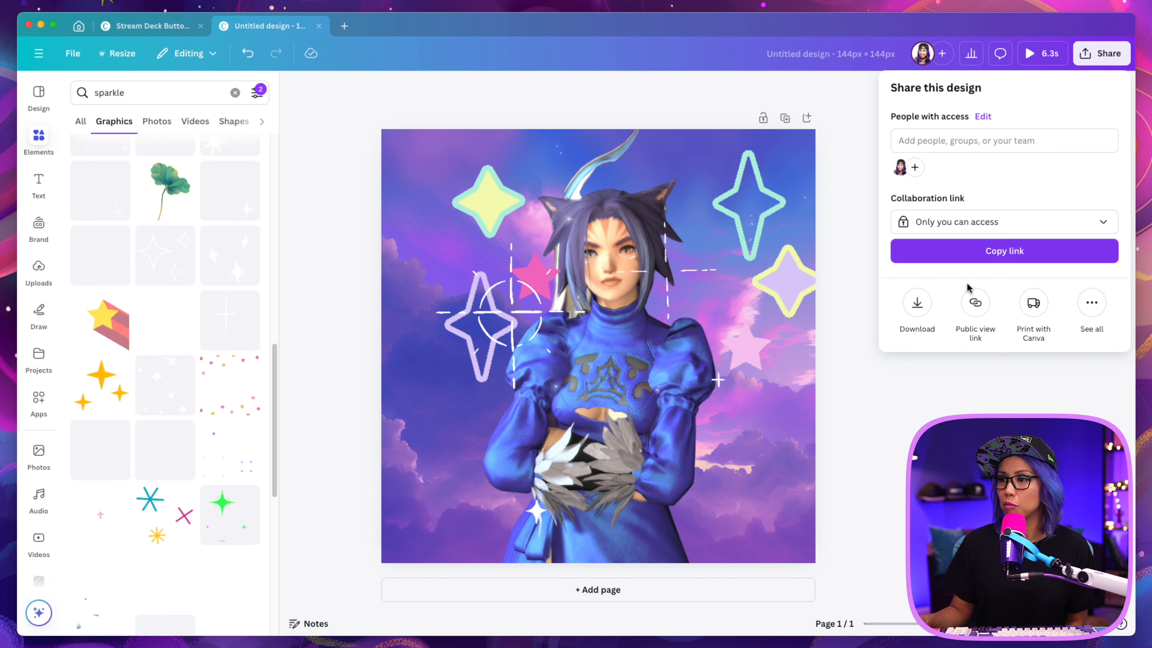
{"action": "left_click", "coordinate": [907, 311]}
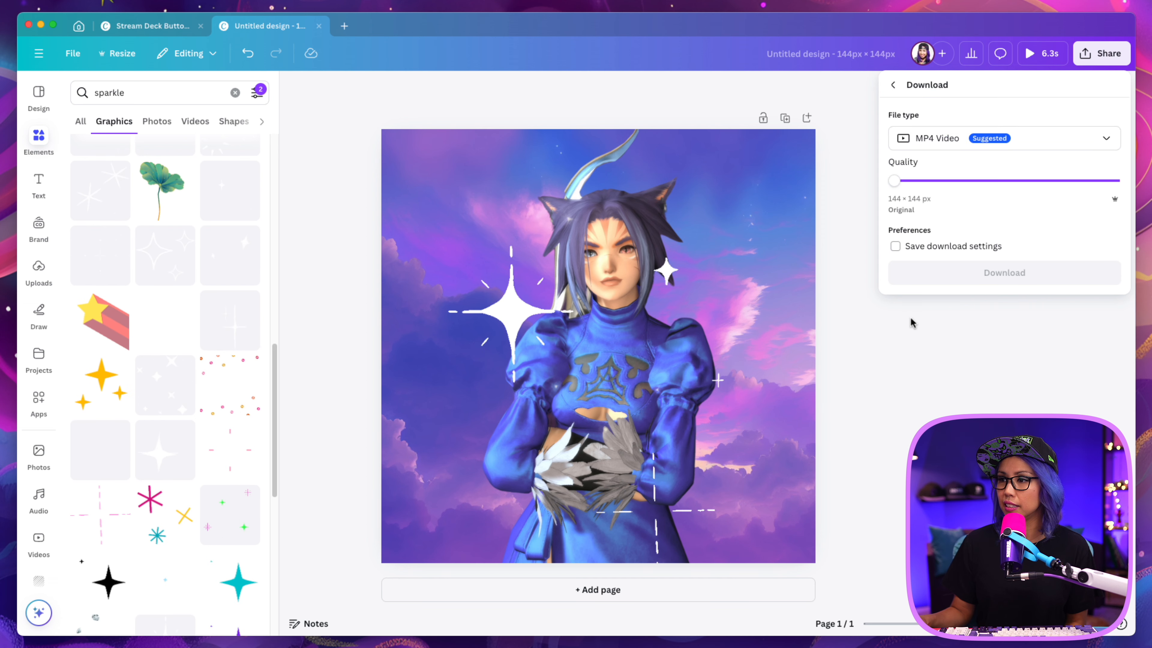
{"action": "left_click", "coordinate": [961, 146]}
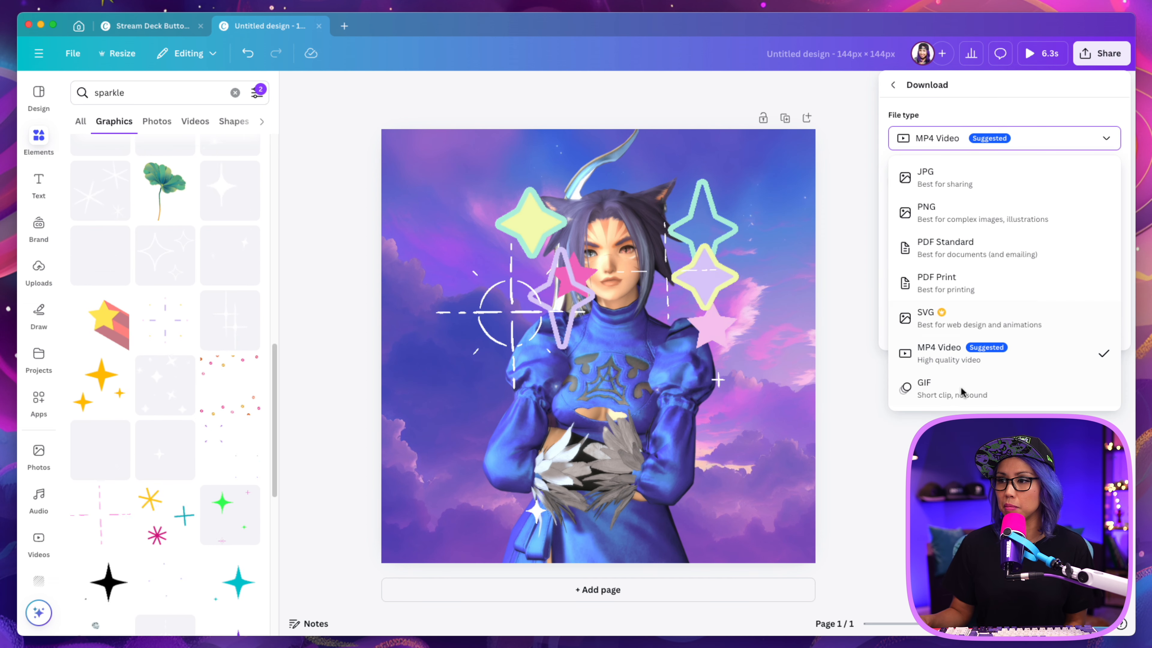
{"action": "left_click", "coordinate": [975, 402]}
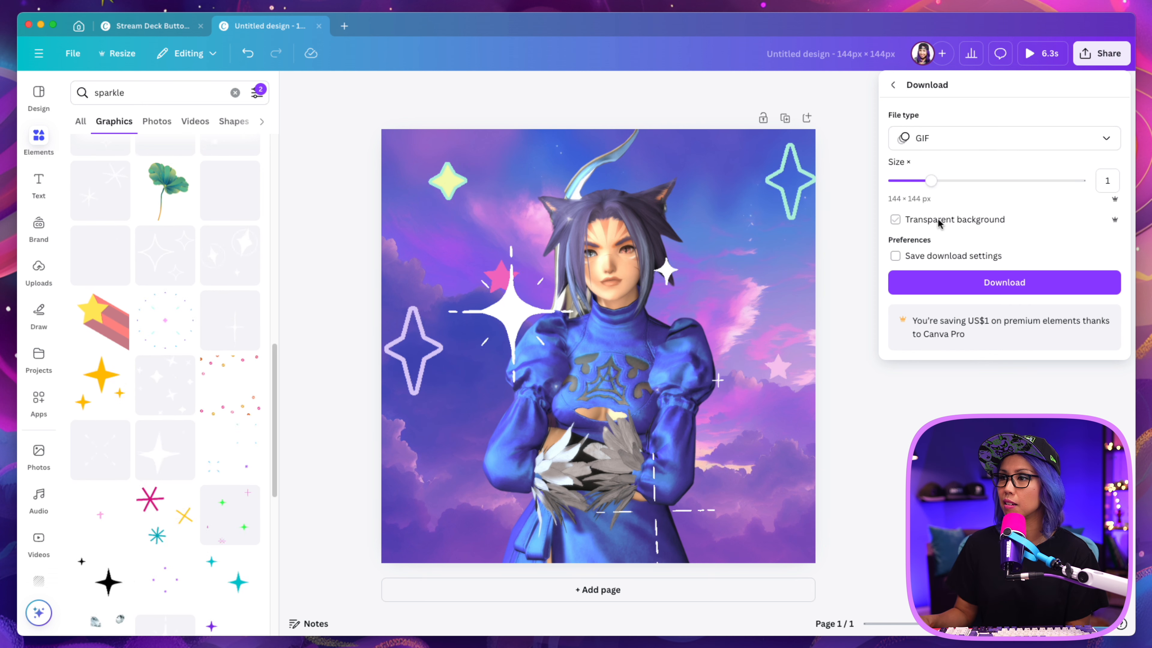
{"action": "left_click", "coordinate": [941, 283]}
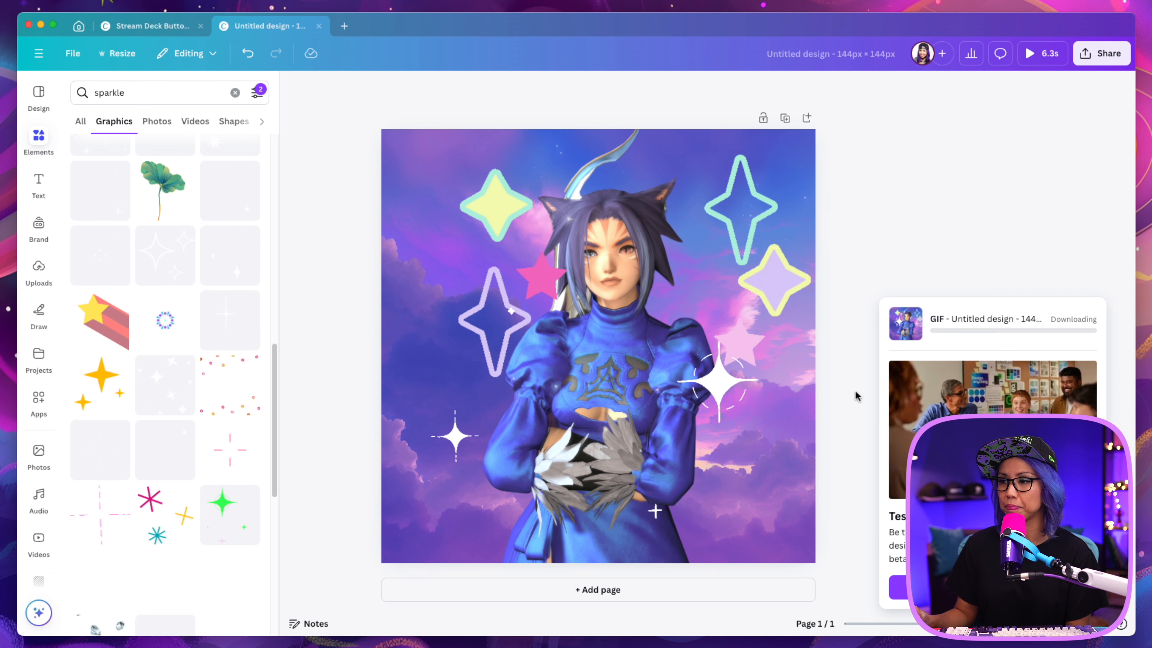
{"action": "type", "text": "testbutton"}
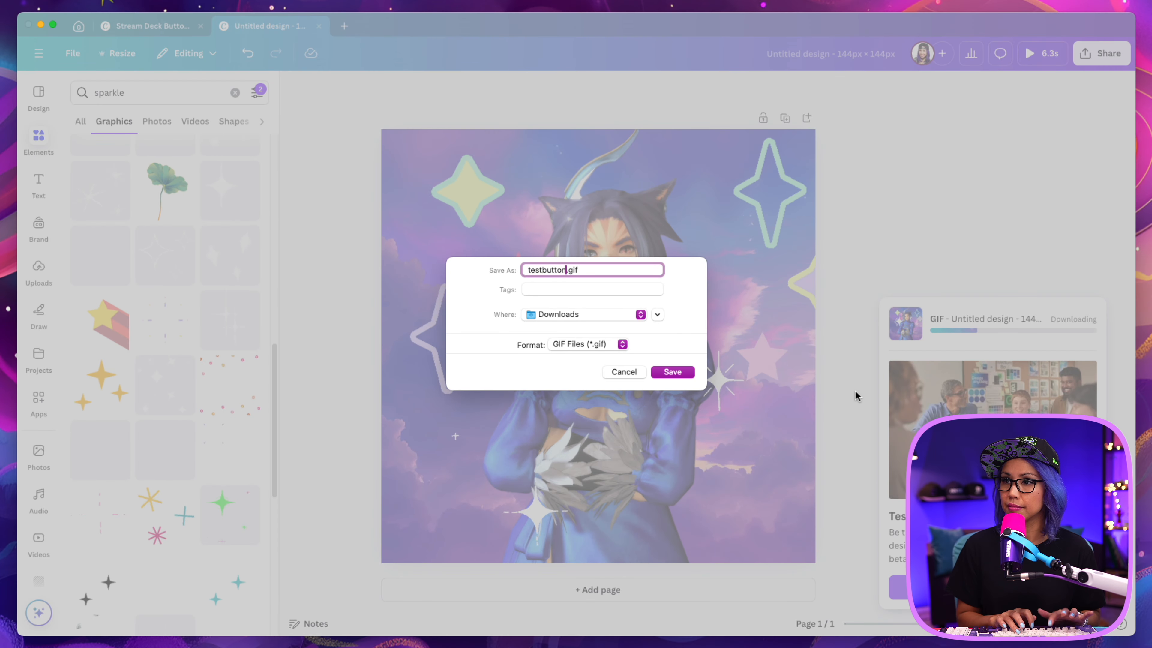
{"action": "key", "text": "Return"}
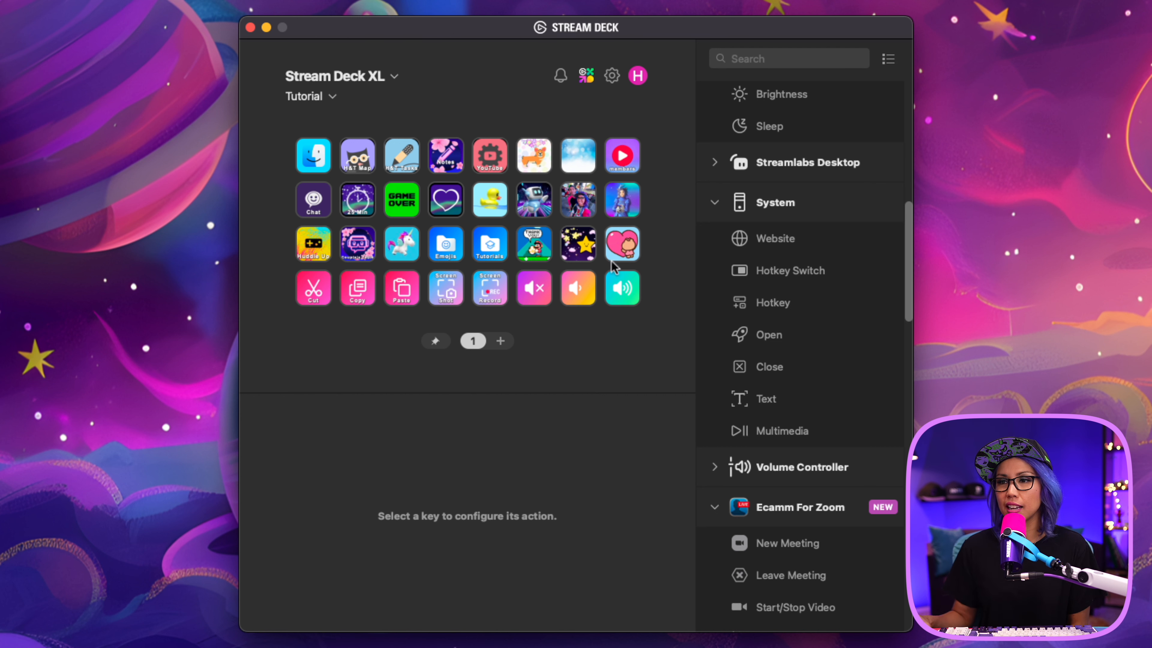
- In the Stream Deck app, inspect the game character key and delete the Increase Volume action from the lower-right key
{"action": "left_click", "coordinate": [629, 200]}
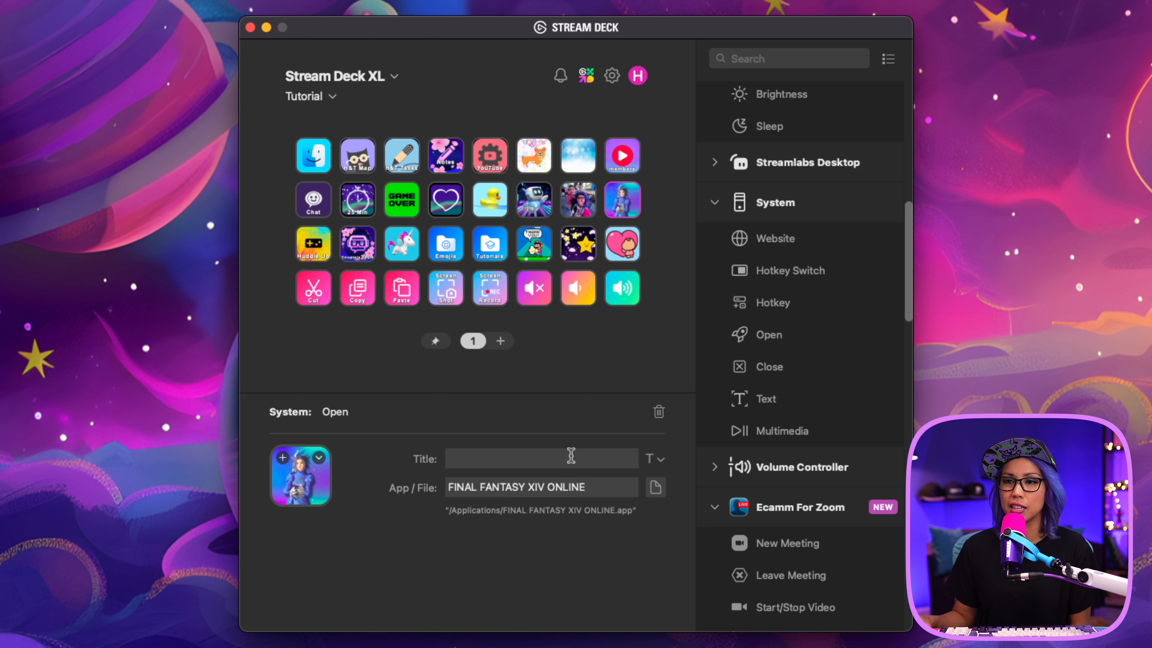
{"action": "left_click", "coordinate": [615, 369]}
{"action": "left_click", "coordinate": [627, 303]}
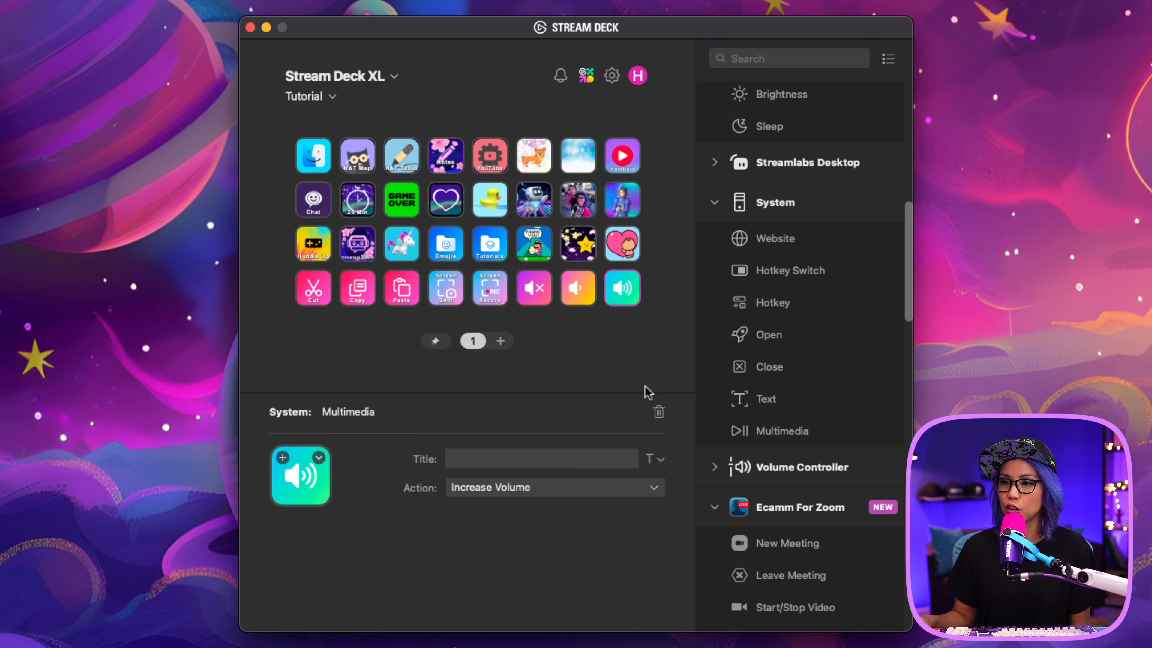
{"action": "left_click", "coordinate": [657, 412]}
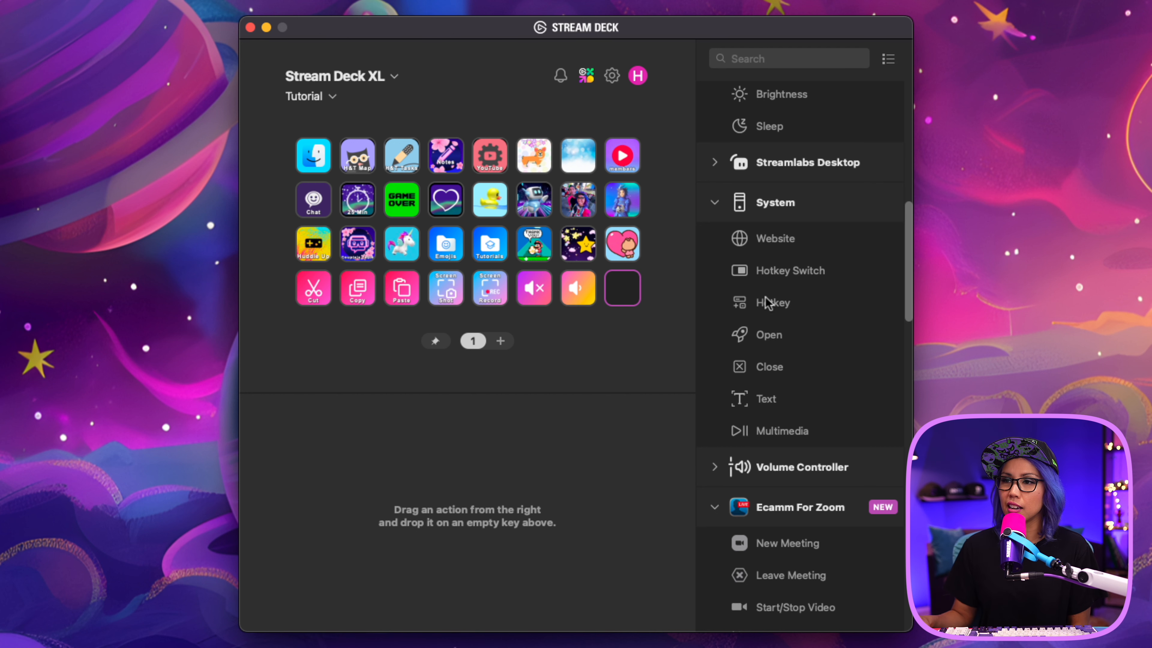
- Assign the System Text action to the empty lower-right key
{"action": "scroll", "coordinate": [767, 303], "scroll_direction": "up", "scroll_amount": 6}
{"action": "scroll", "coordinate": [780, 459], "scroll_direction": "down", "scroll_amount": 6}
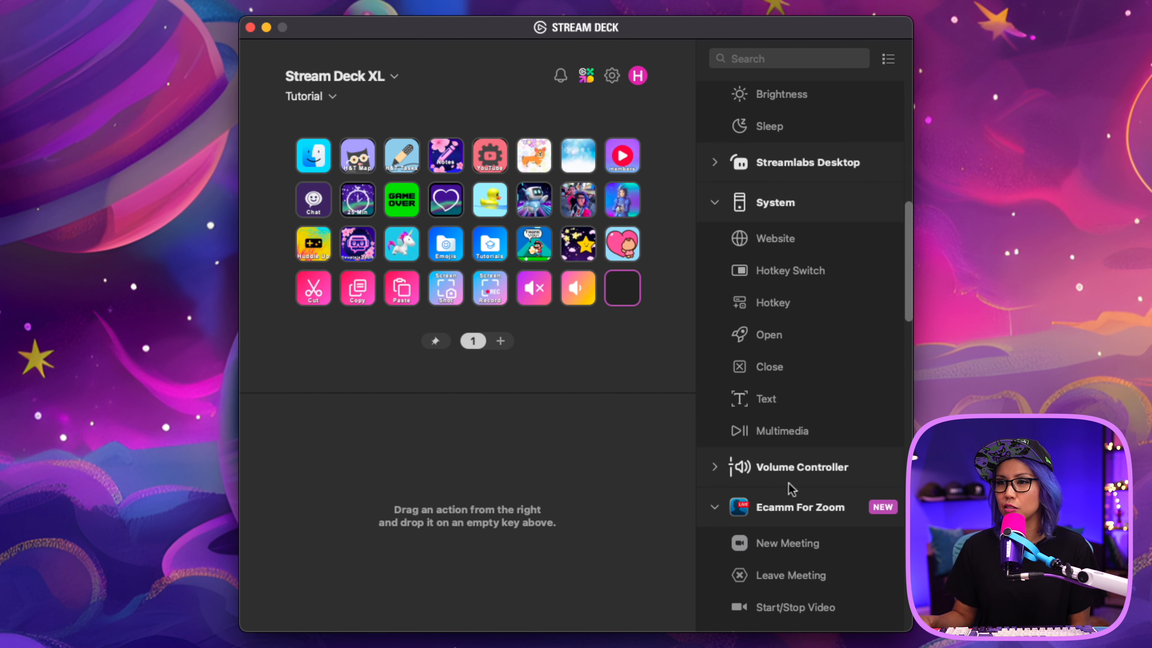
{"action": "left_click_drag", "start_coordinate": [748, 403], "coordinate": [622, 296]}
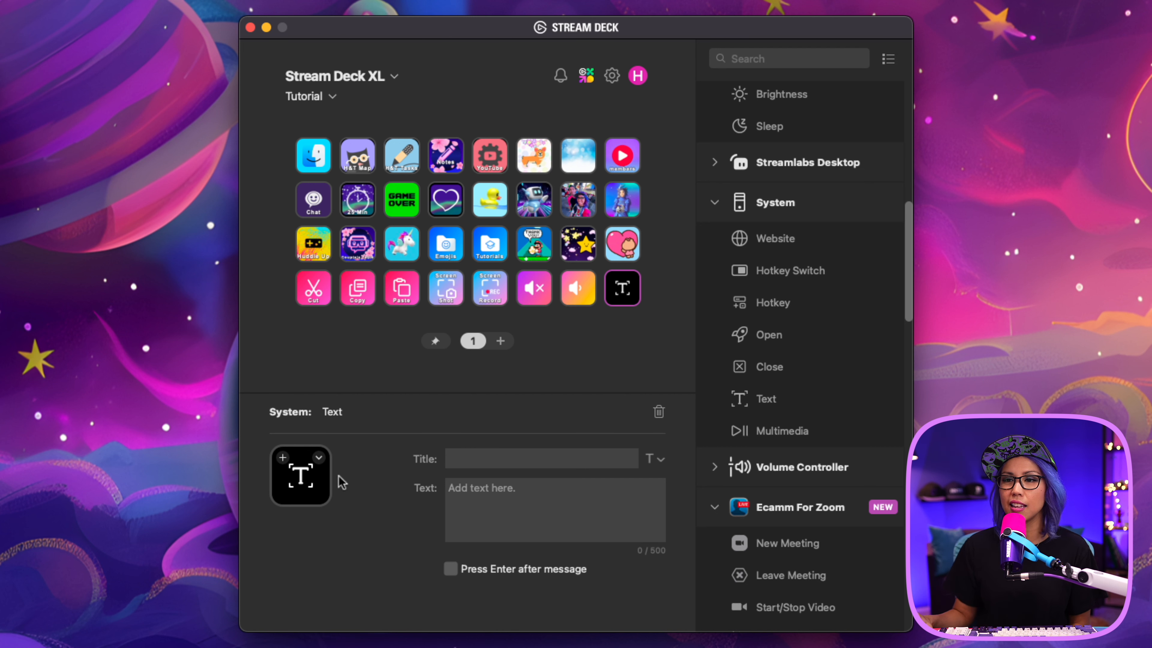
- Set the Text key's icon from the file testbutton.gif in the Downloads folder
{"action": "left_click", "coordinate": [319, 459]}
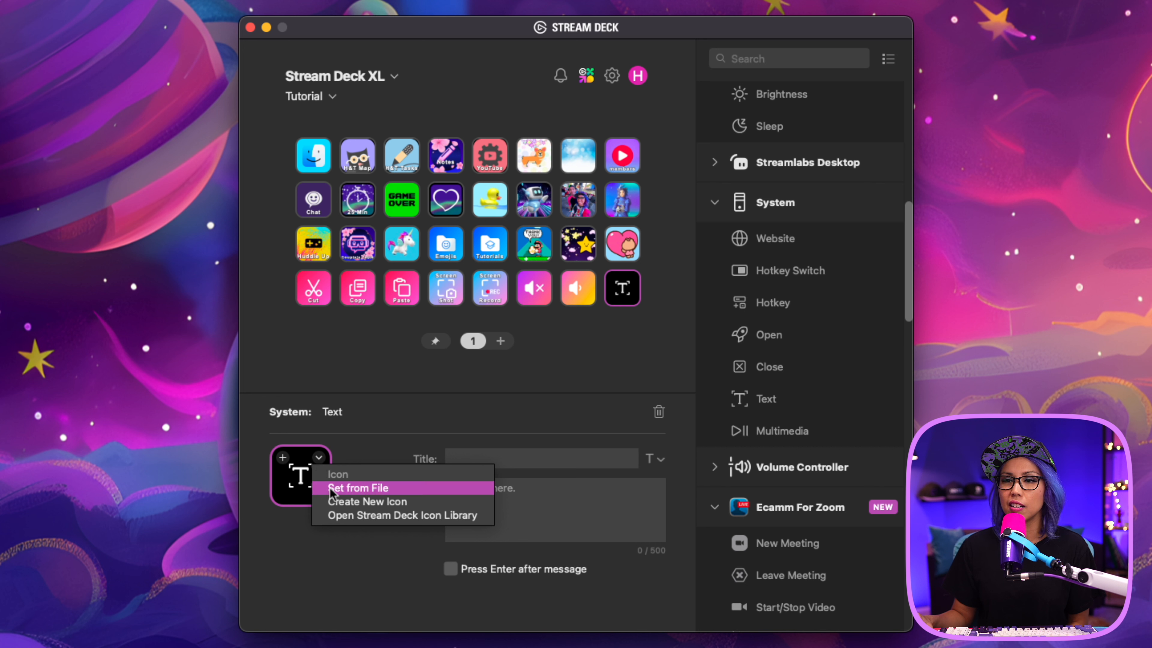
{"action": "left_click", "coordinate": [347, 488]}
{"action": "left_click", "coordinate": [463, 195]}
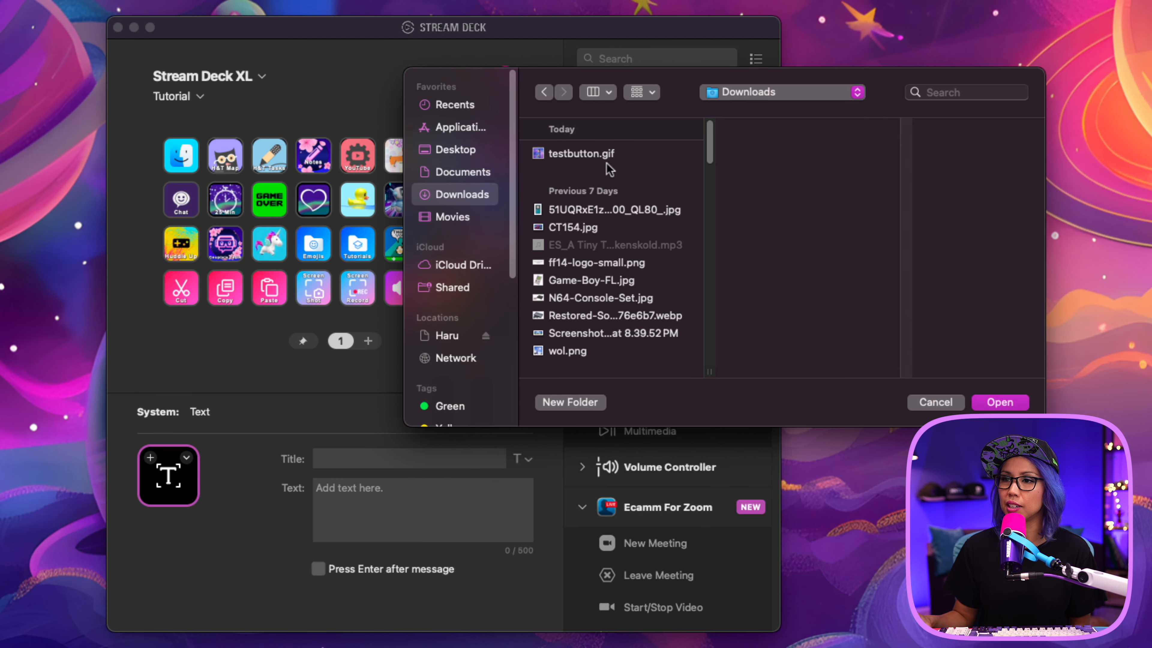
{"action": "left_click", "coordinate": [598, 154]}
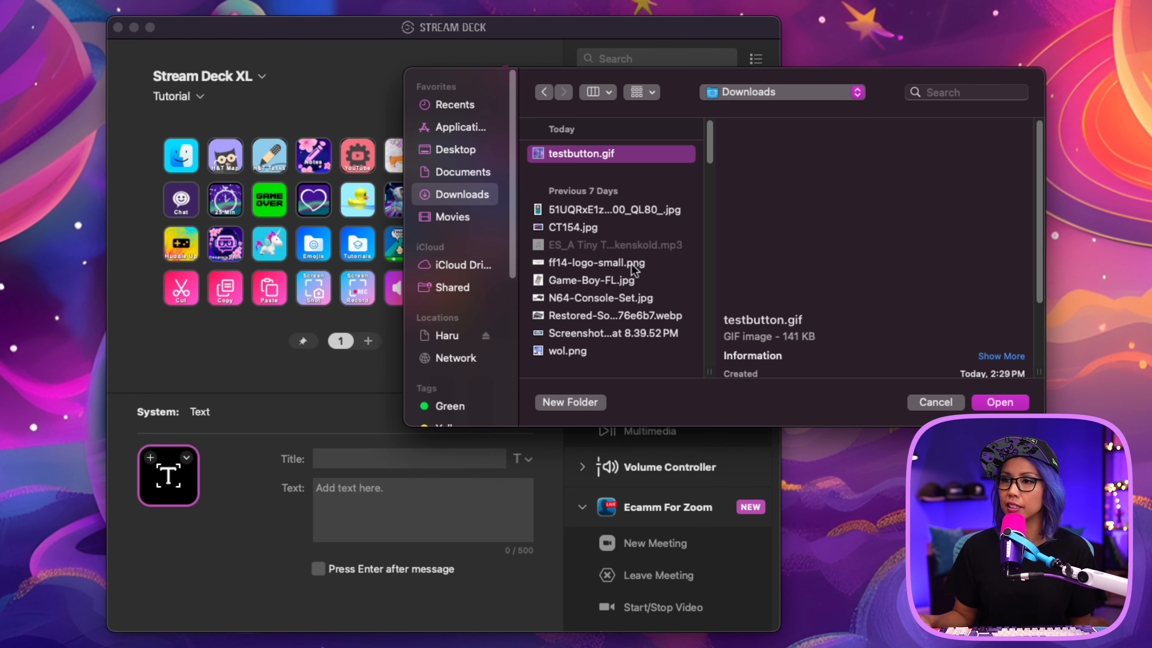
{"action": "left_click", "coordinate": [989, 403]}
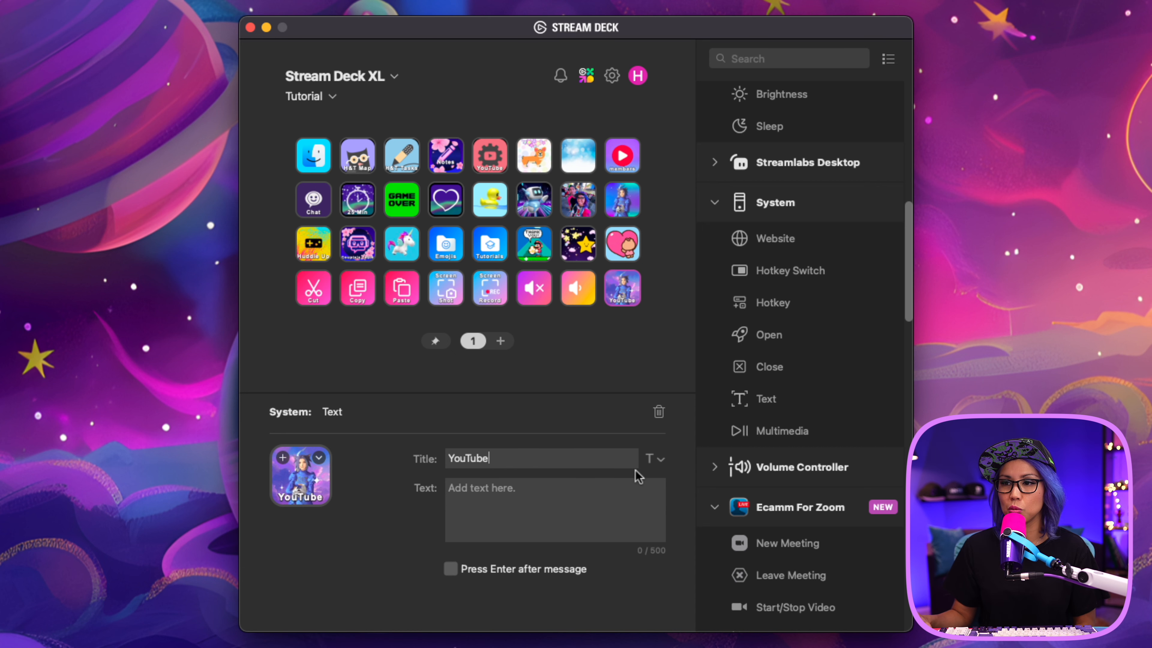
- Examine the title formatting options of the YouTube key, including the list of available fonts
{"action": "left_click", "coordinate": [650, 462]}
{"action": "left_click", "coordinate": [649, 542]}
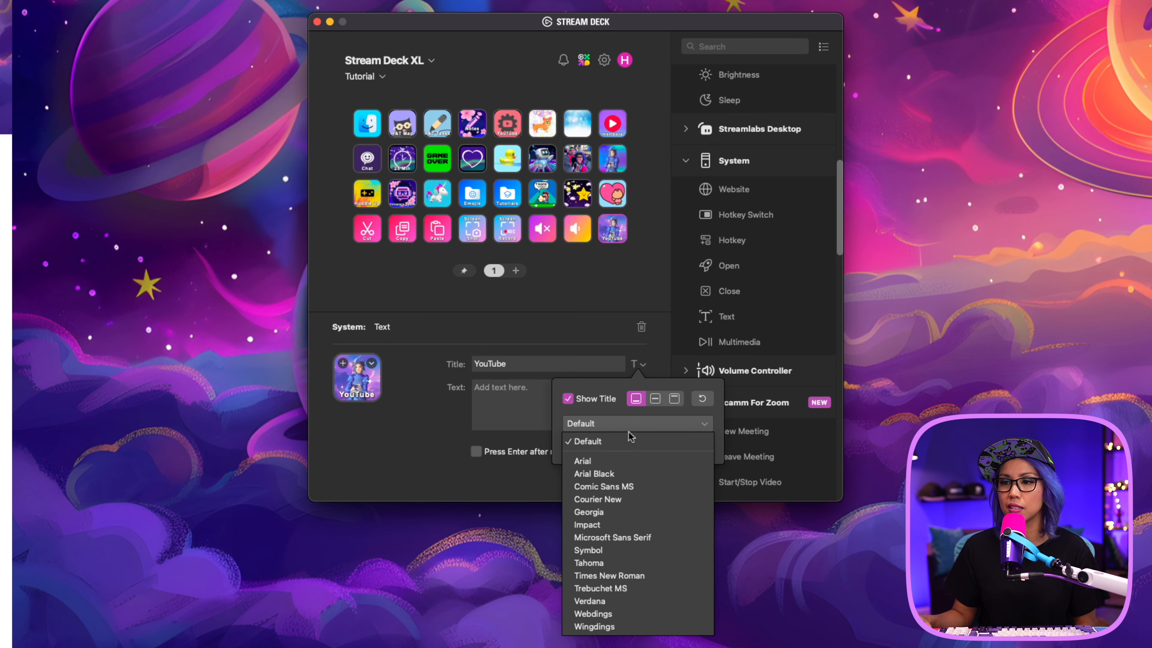
{"action": "left_click", "coordinate": [601, 427]}
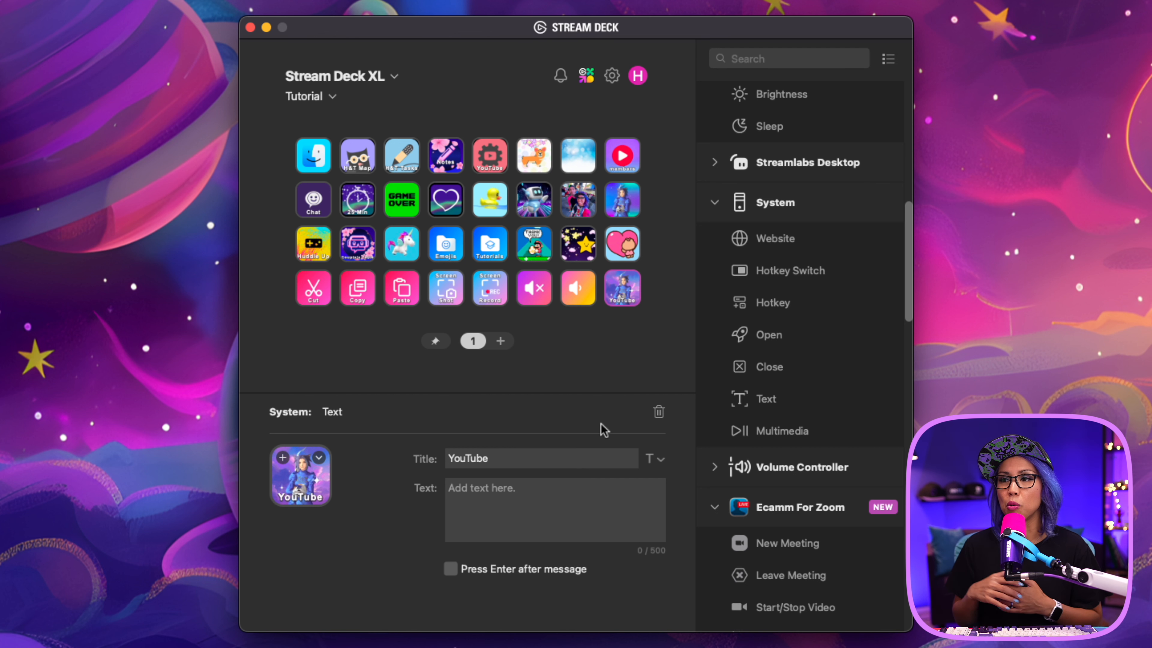
{"action": "left_click", "coordinate": [658, 460]}
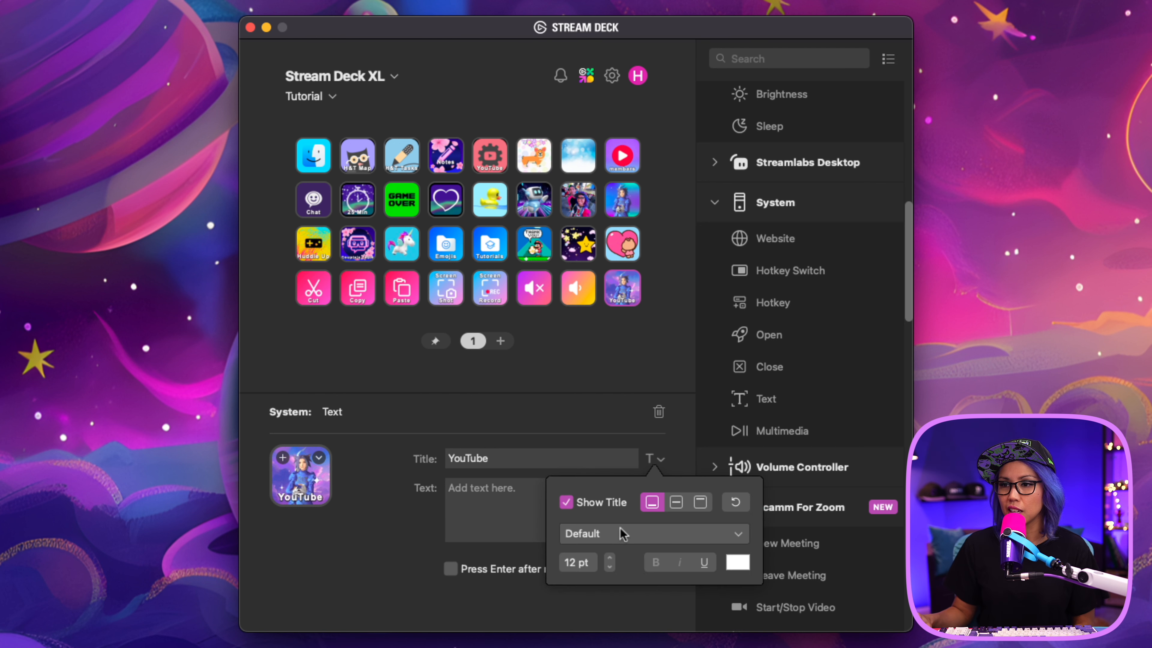
{"action": "left_click", "coordinate": [618, 442]}
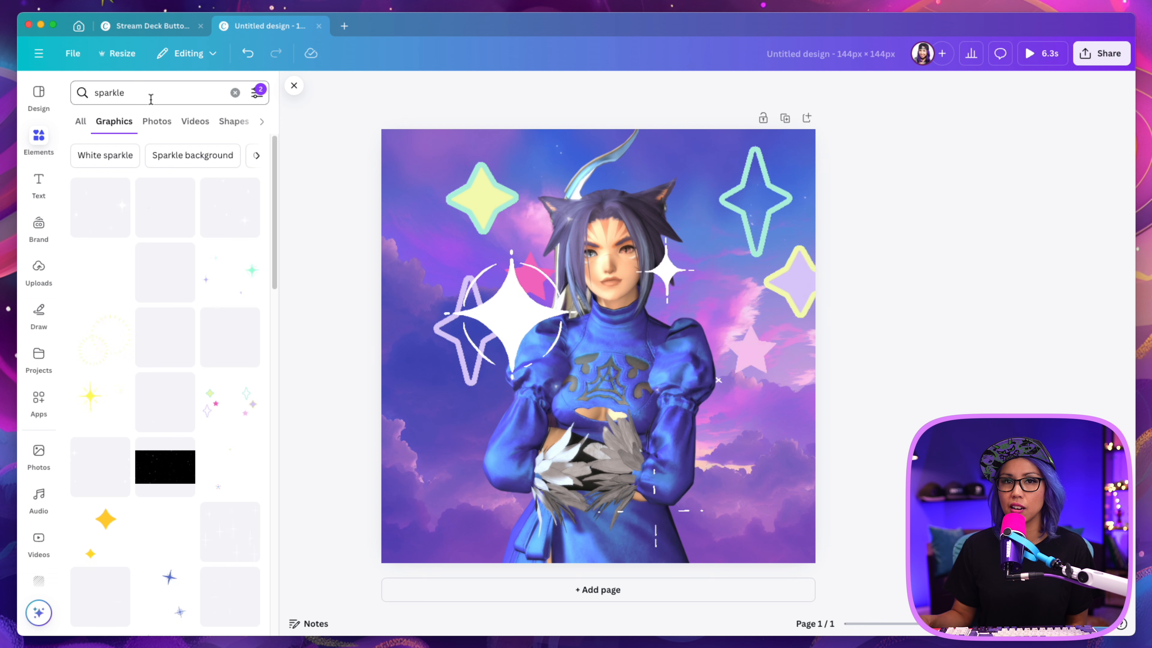
- Switch to the Canva design and search the graphics for "podcast"
{"action": "left_click", "coordinate": [131, 98]}
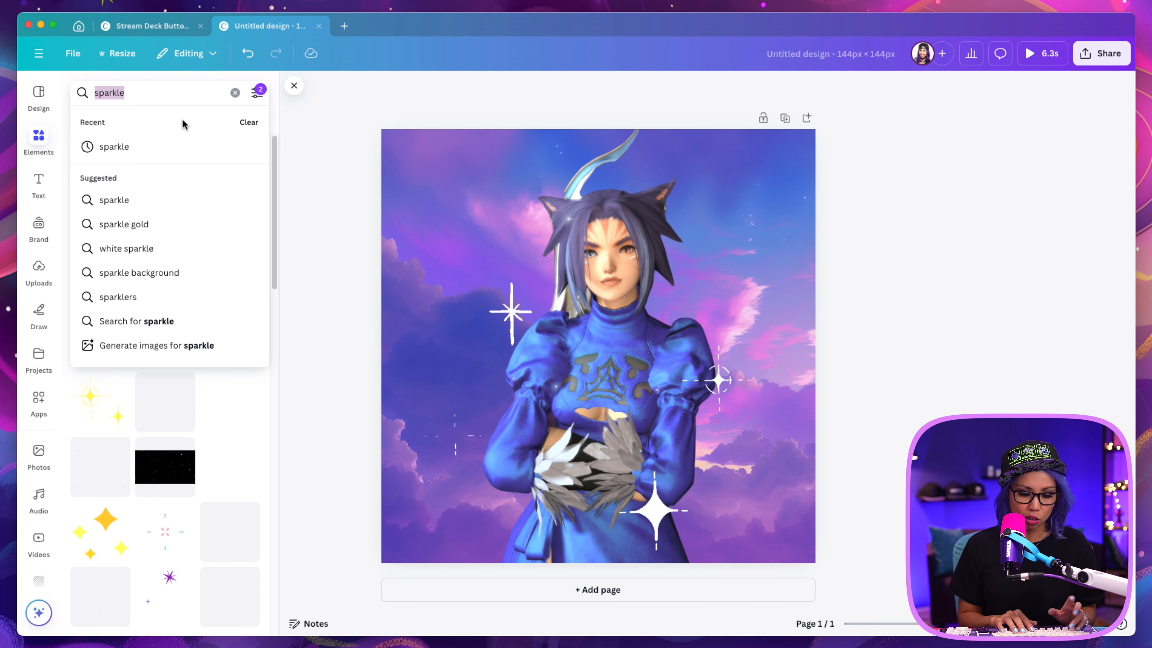
{"action": "type", "text": "podcast"}
{"action": "key", "text": "Return"}
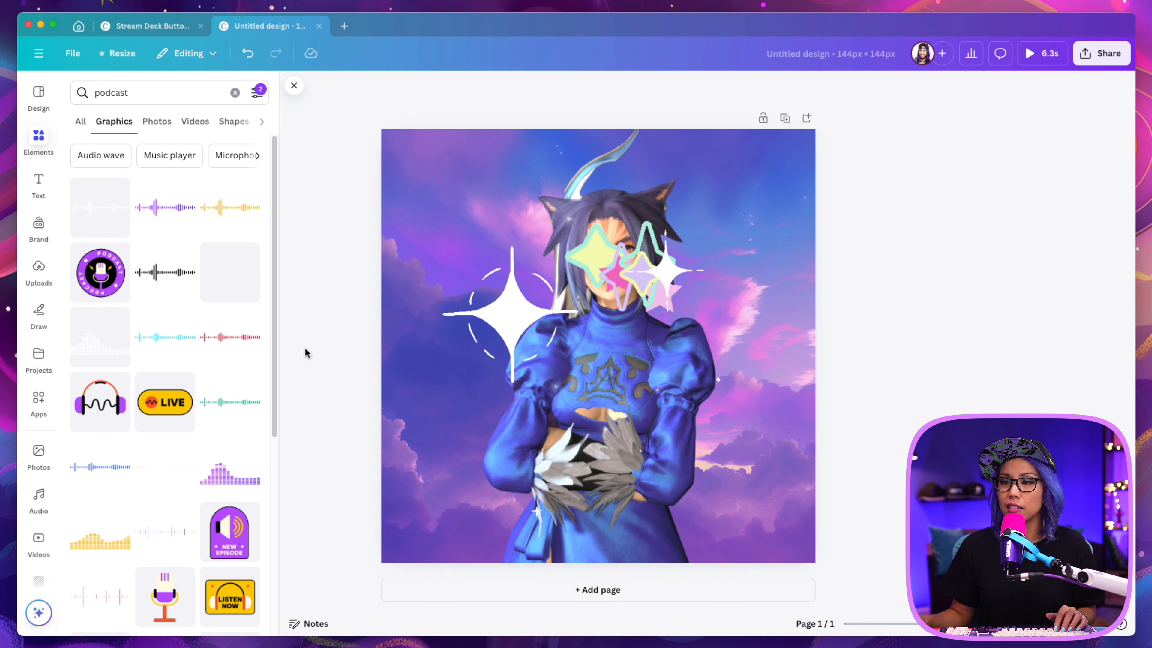
- Add a second page and place the purple audio wave graphic across its full width, about 143 × 77 px
{"action": "left_click", "coordinate": [621, 592]}
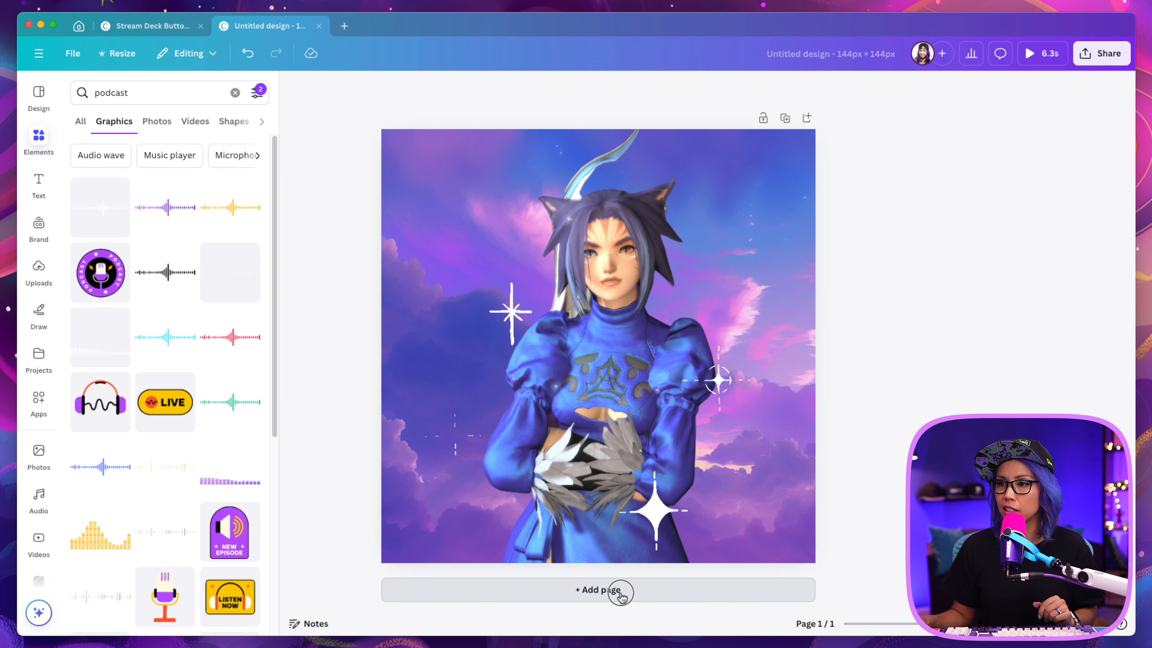
{"action": "left_click", "coordinate": [162, 227]}
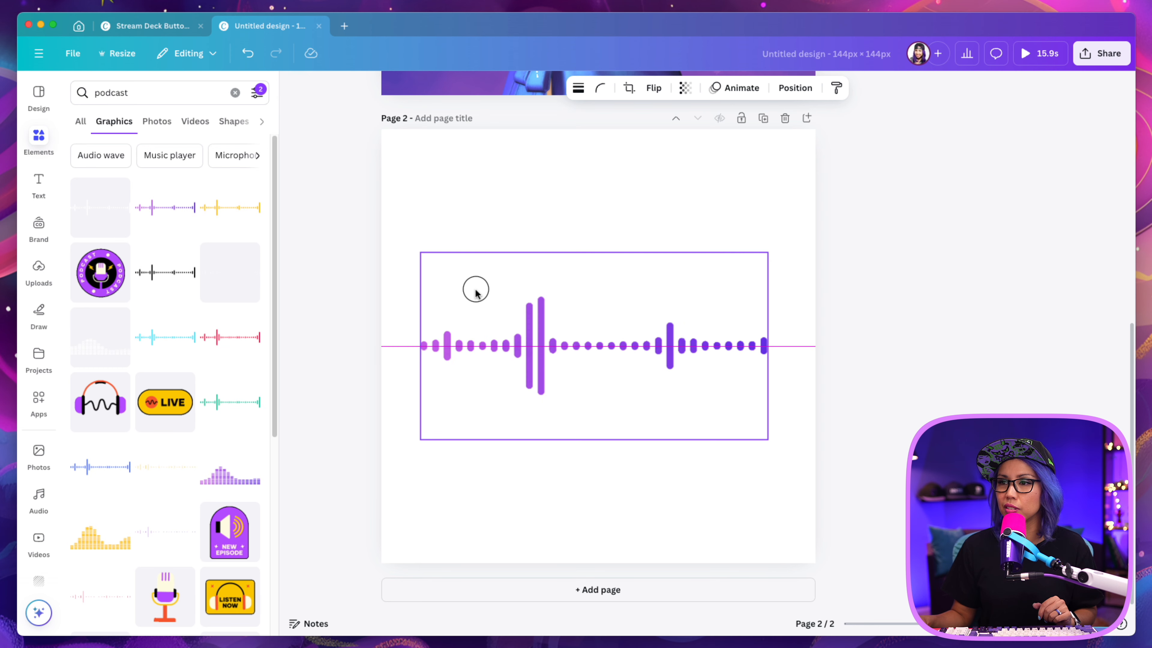
{"action": "left_click_drag", "start_coordinate": [476, 291], "coordinate": [436, 254]}
{"action": "left_click_drag", "start_coordinate": [728, 404], "coordinate": [811, 456]}
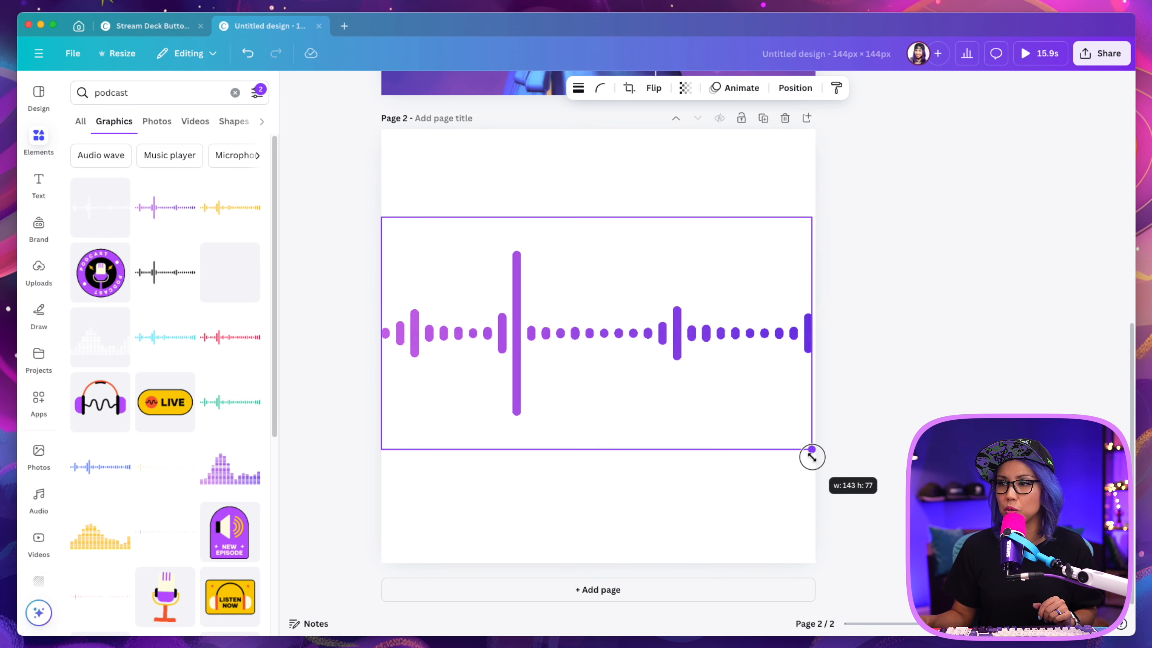
- Add the orange and purple headphones graphic over the audio wave on page 2 and browse further podcast graphics
{"action": "left_click_drag", "start_coordinate": [98, 419], "coordinate": [457, 383]}
{"action": "scroll", "coordinate": [105, 400], "scroll_direction": "down", "scroll_amount": 5}
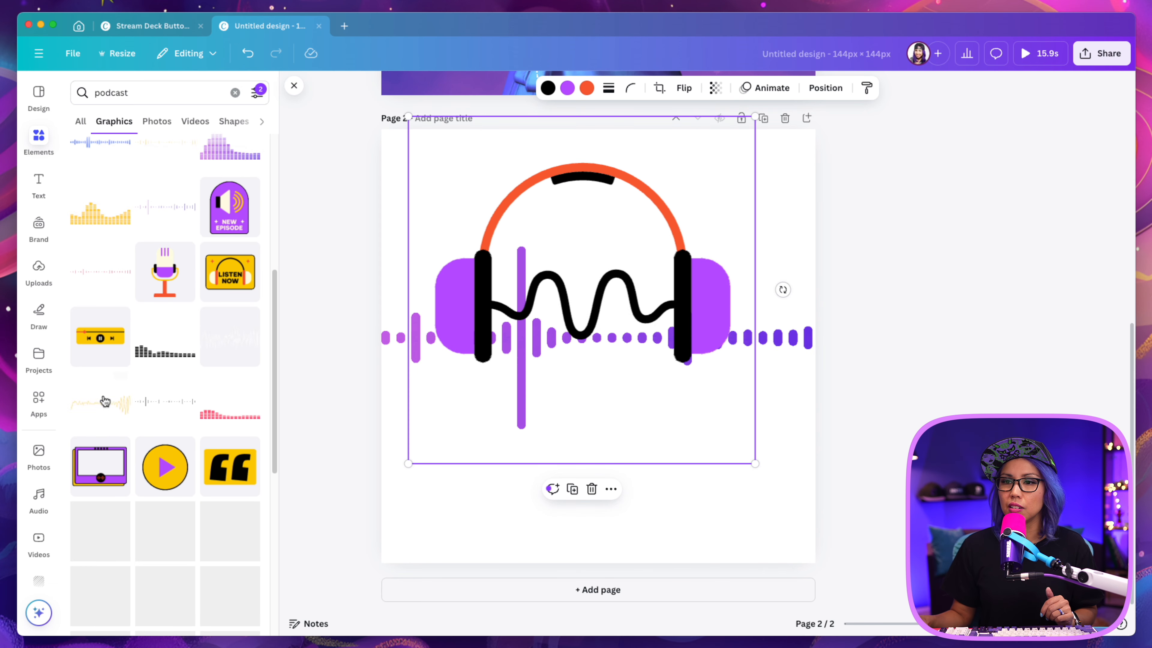
{"action": "scroll", "coordinate": [142, 489], "scroll_direction": "down", "scroll_amount": 2}
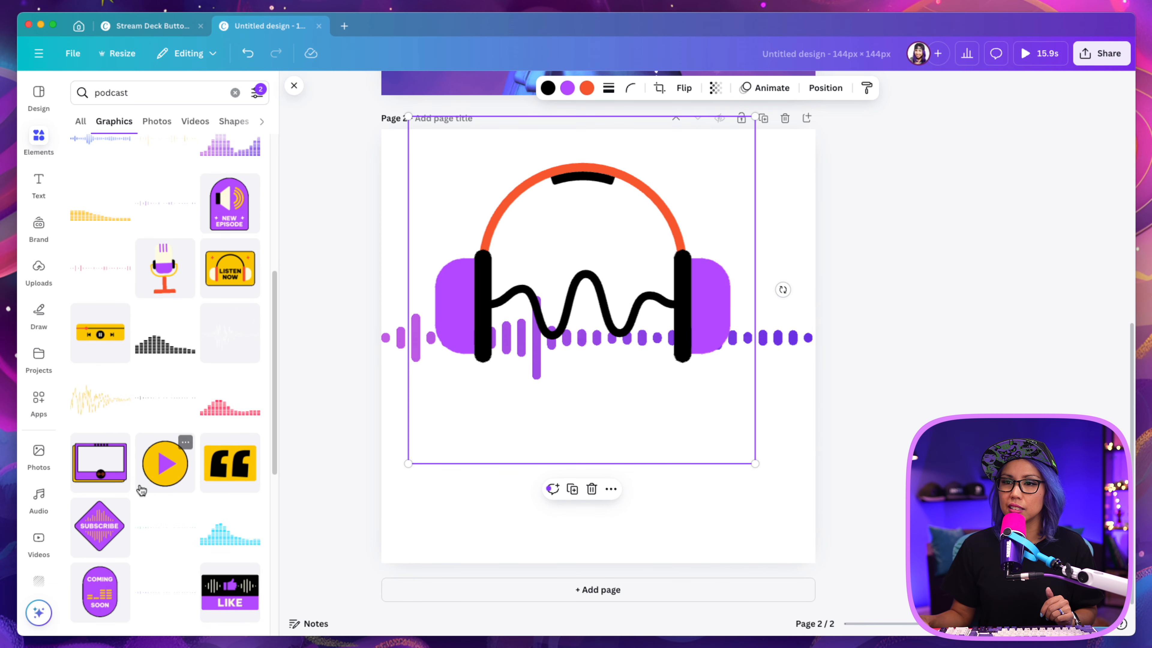
{"action": "left_click", "coordinate": [259, 101]}
{"action": "left_click", "coordinate": [329, 380]}
{"action": "left_click", "coordinate": [330, 380]}
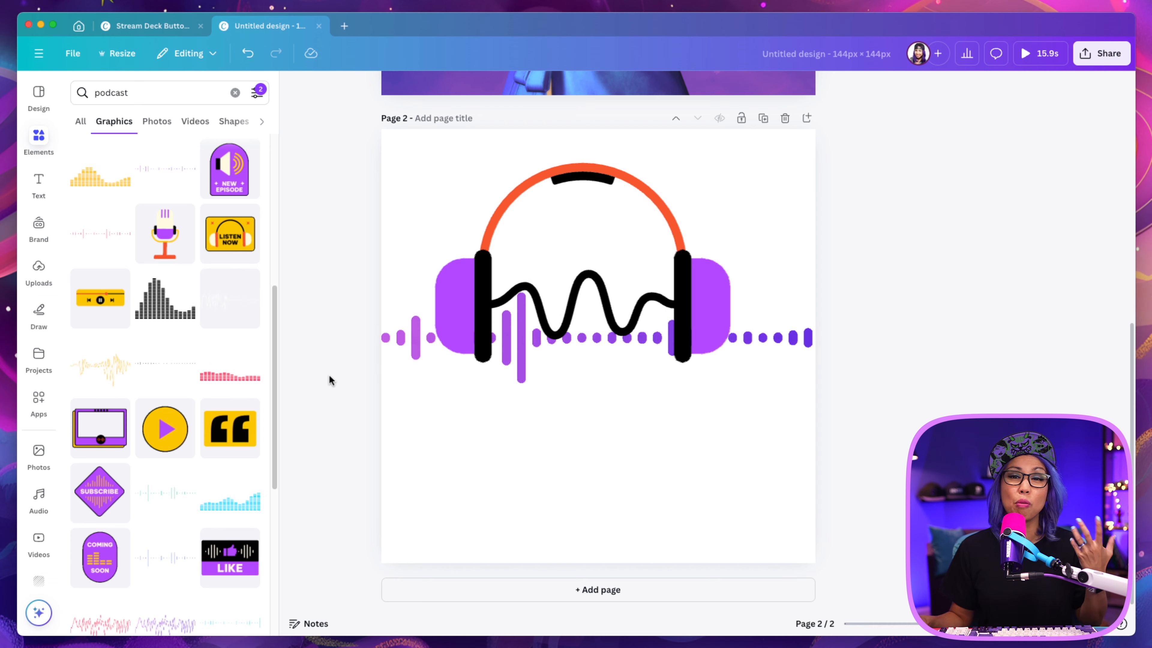
- Add a third blank page and search the graphics for "cute"
{"action": "key", "text": "super+Return"}
{"action": "left_click", "coordinate": [145, 93]}
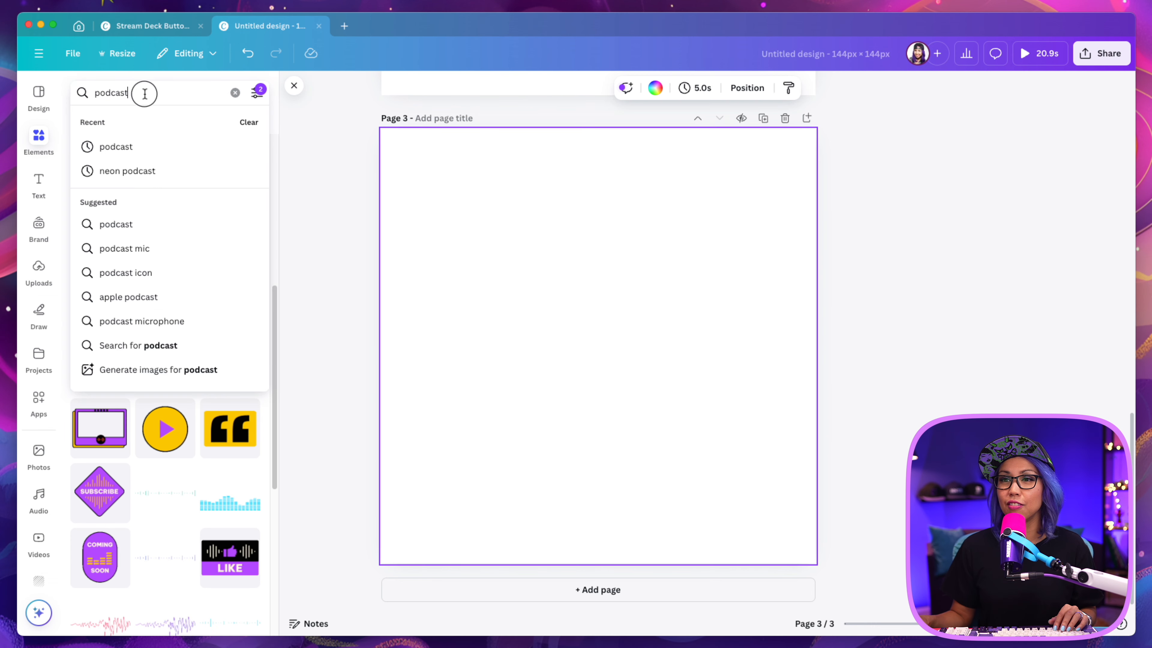
{"action": "key", "text": "super+a"}
{"action": "type", "text": "cute"}
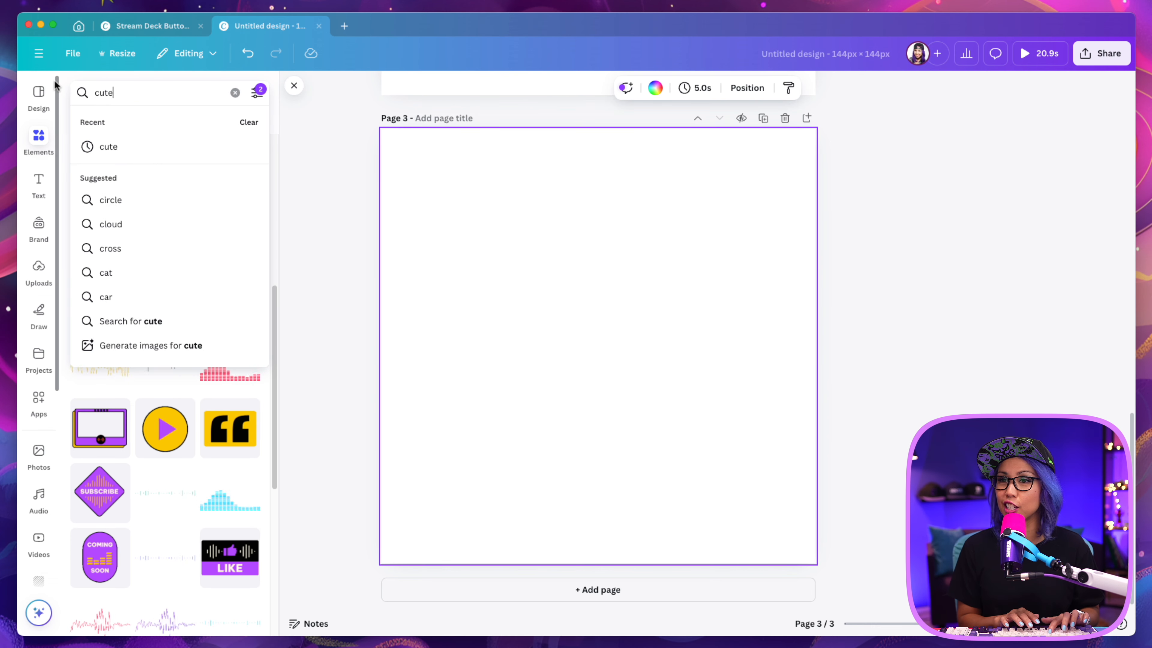
{"action": "key", "text": "Return"}
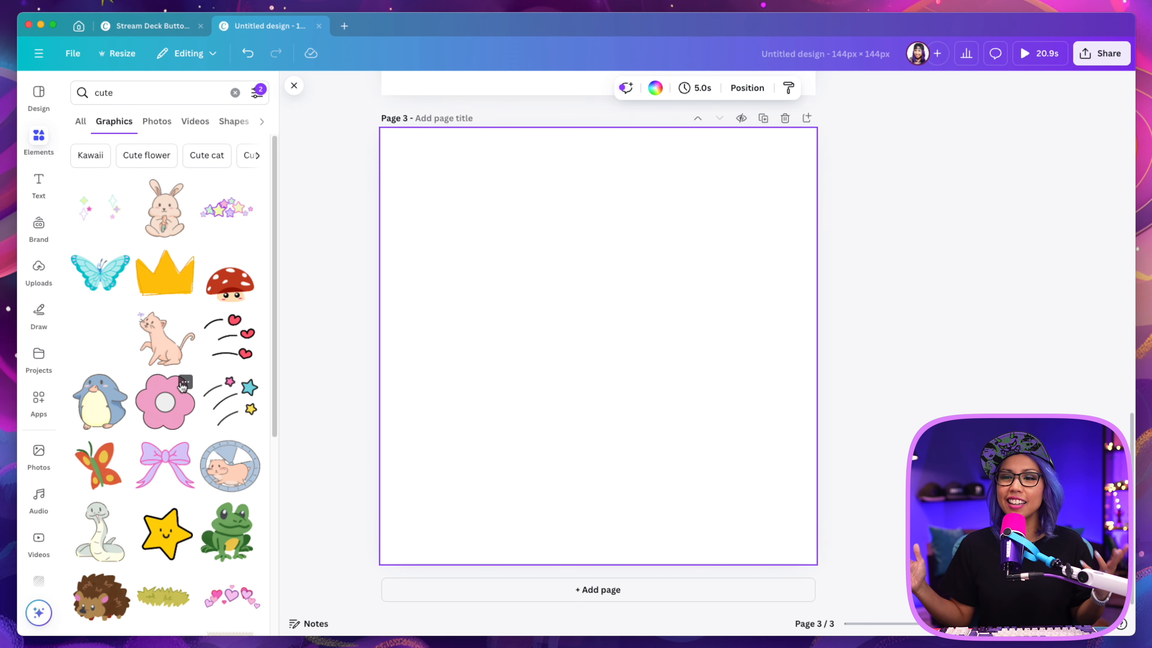
- Place the blue penguin graphic on page 3 and look through the graphics for "neon"
{"action": "left_click", "coordinate": [100, 402]}
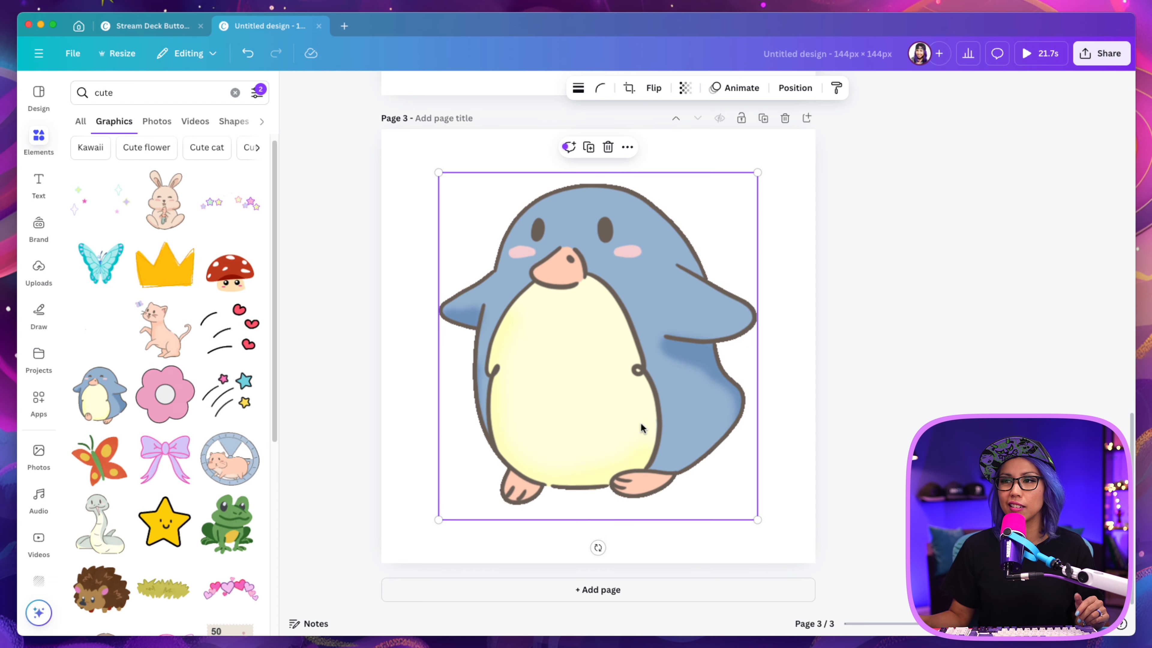
{"action": "scroll", "coordinate": [183, 383], "scroll_direction": "down", "scroll_amount": 4}
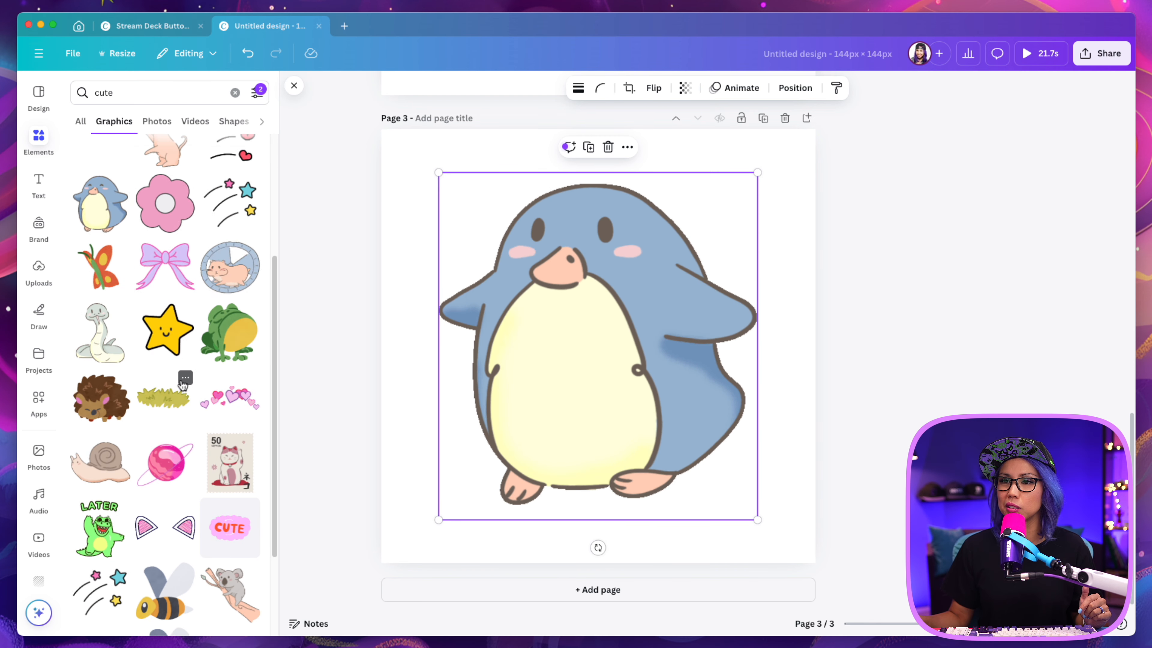
{"action": "left_click", "coordinate": [74, 91]}
{"action": "type", "text": "neon"}
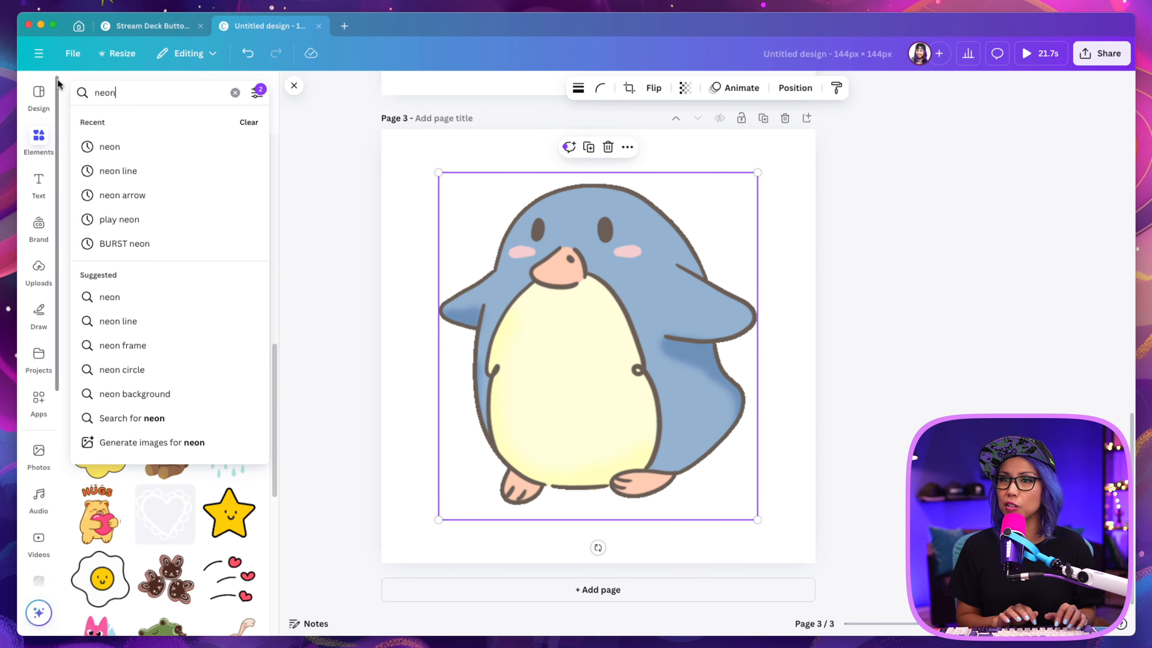
{"action": "key", "text": "Return"}
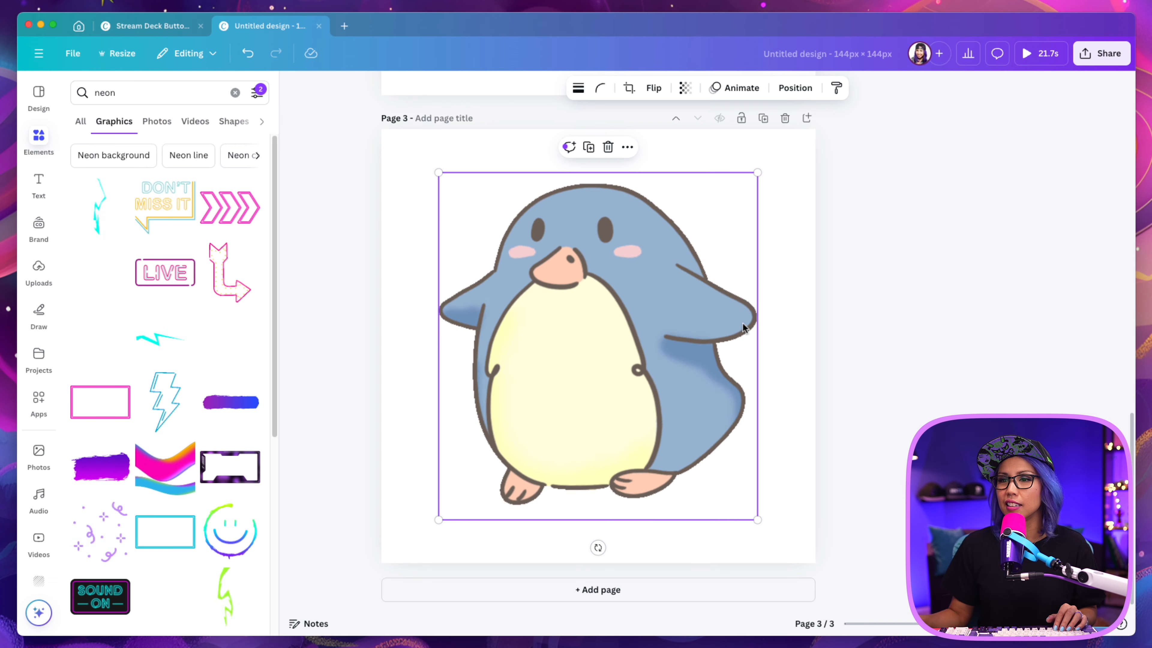
{"action": "scroll", "coordinate": [159, 472], "scroll_direction": "down", "scroll_amount": 3}
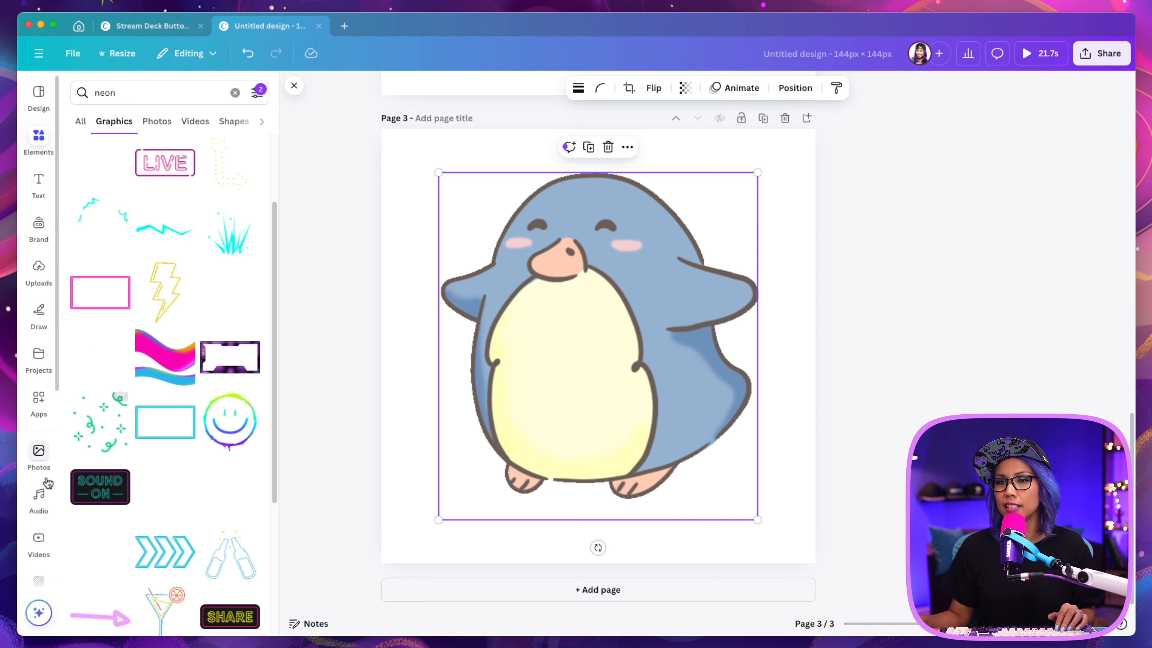
{"action": "scroll", "coordinate": [142, 506], "scroll_direction": "down", "scroll_amount": 4}
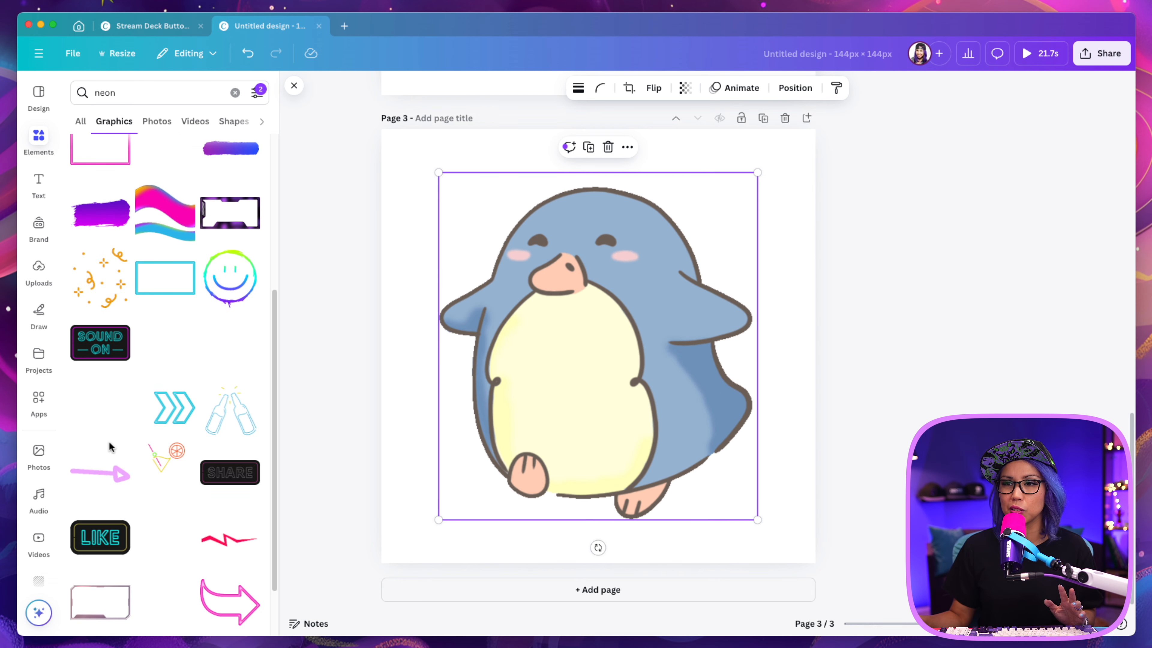
- Delete the penguin from page 3 and search the photos for "neon"
{"action": "left_click", "coordinate": [40, 456]}
{"action": "key", "text": "Delete"}
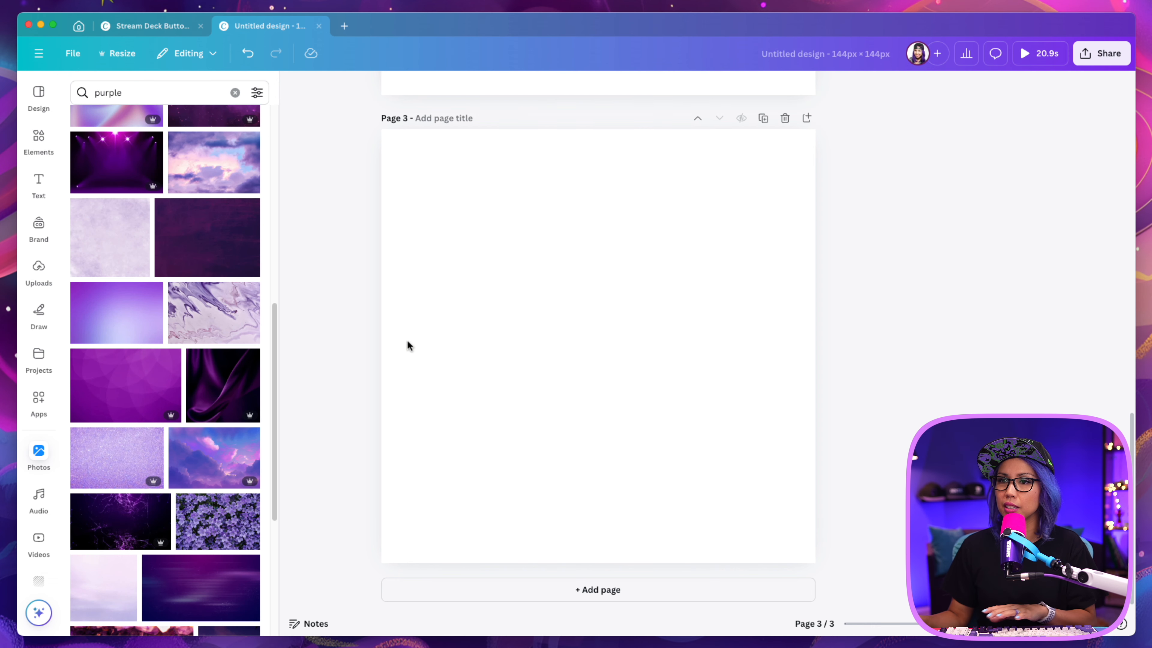
{"action": "scroll", "coordinate": [198, 464], "scroll_direction": "down", "scroll_amount": 4}
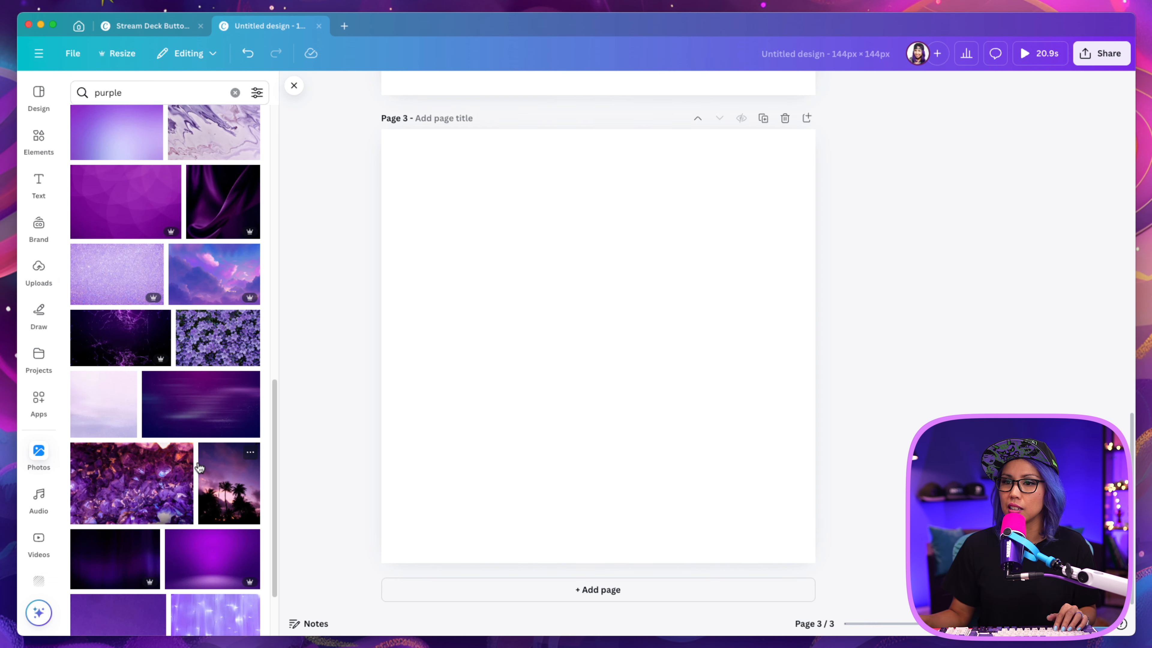
{"action": "left_click", "coordinate": [131, 94]}
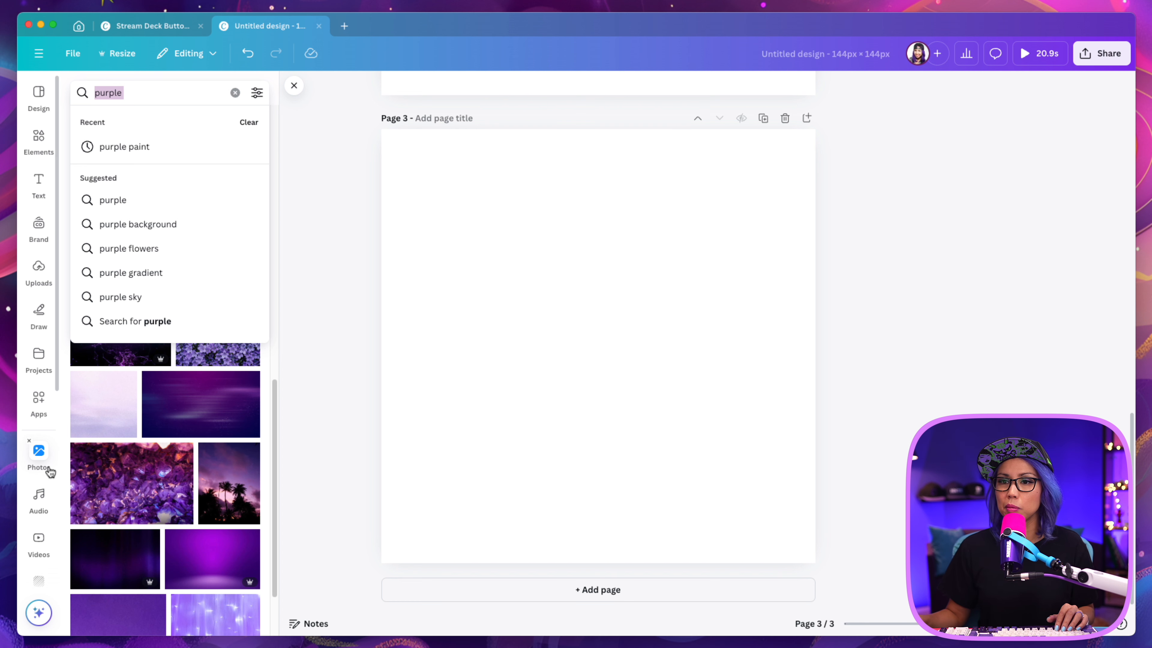
{"action": "type", "text": "neon"}
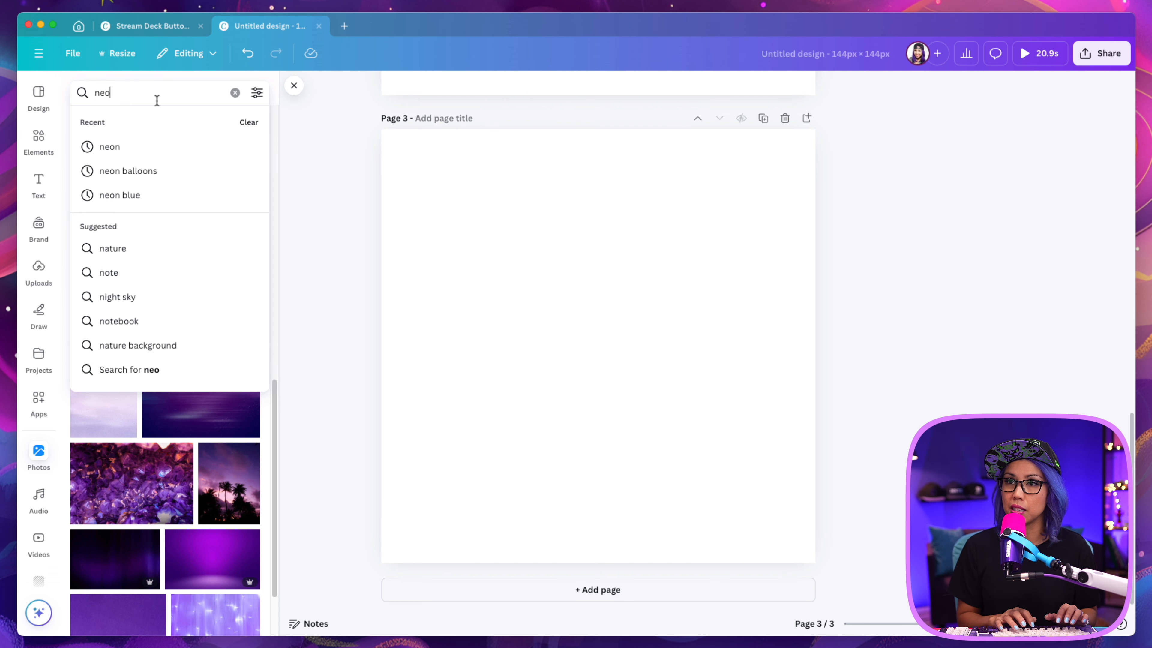
{"action": "key", "text": "Return"}
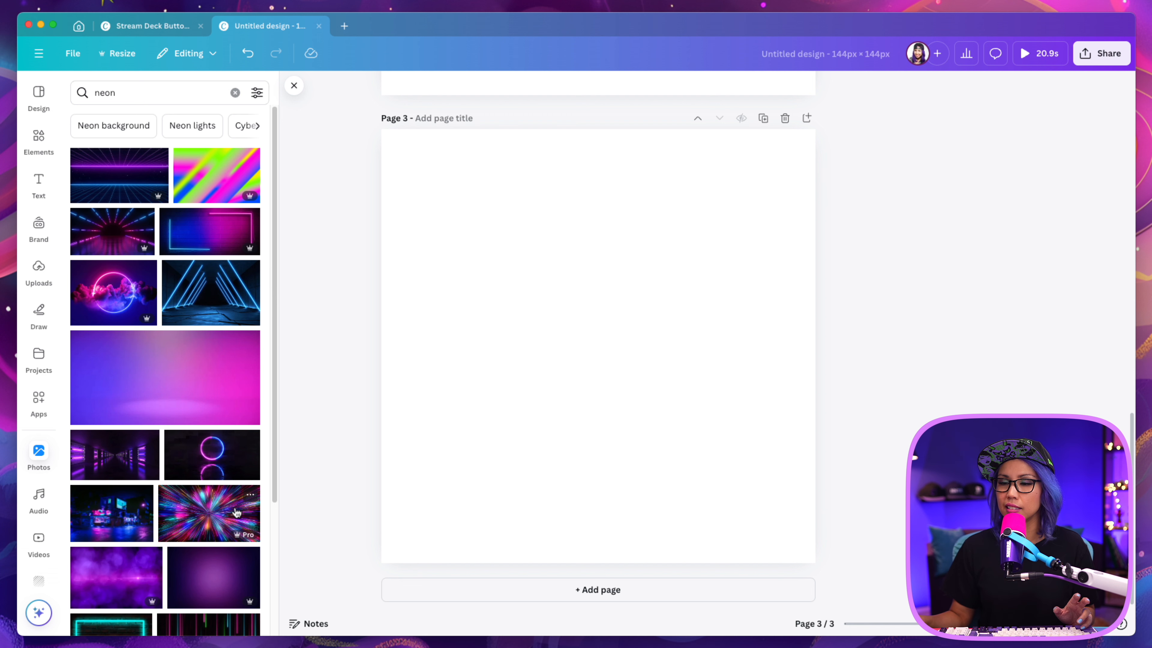
- Add the blue, teal and purple gradient photo to page 3 and set it as the page background
{"action": "scroll", "coordinate": [236, 512], "scroll_direction": "down", "scroll_amount": 1}
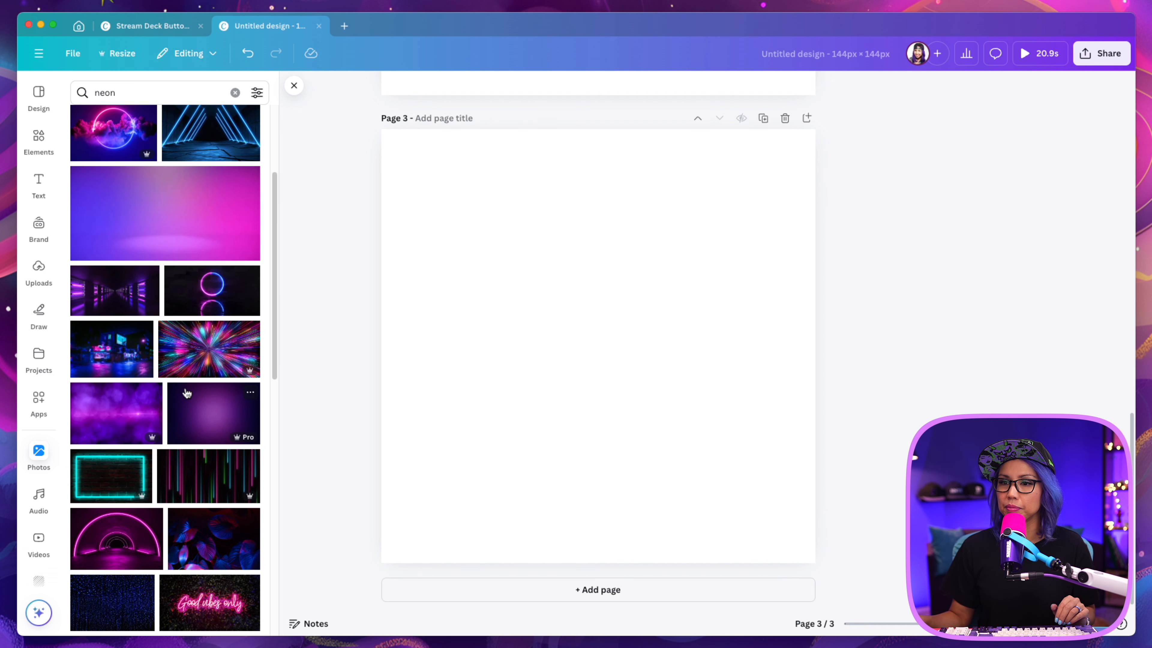
{"action": "scroll", "coordinate": [186, 393], "scroll_direction": "down", "scroll_amount": 5}
{"action": "left_click", "coordinate": [194, 435]}
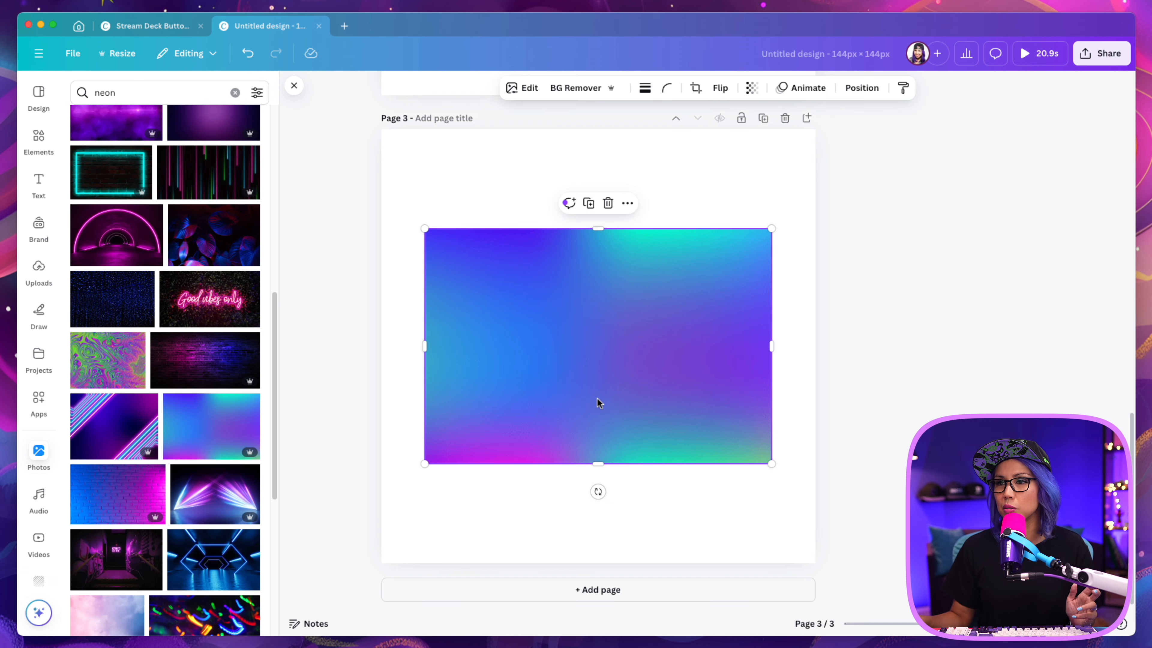
{"action": "left_click", "coordinate": [149, 25]}
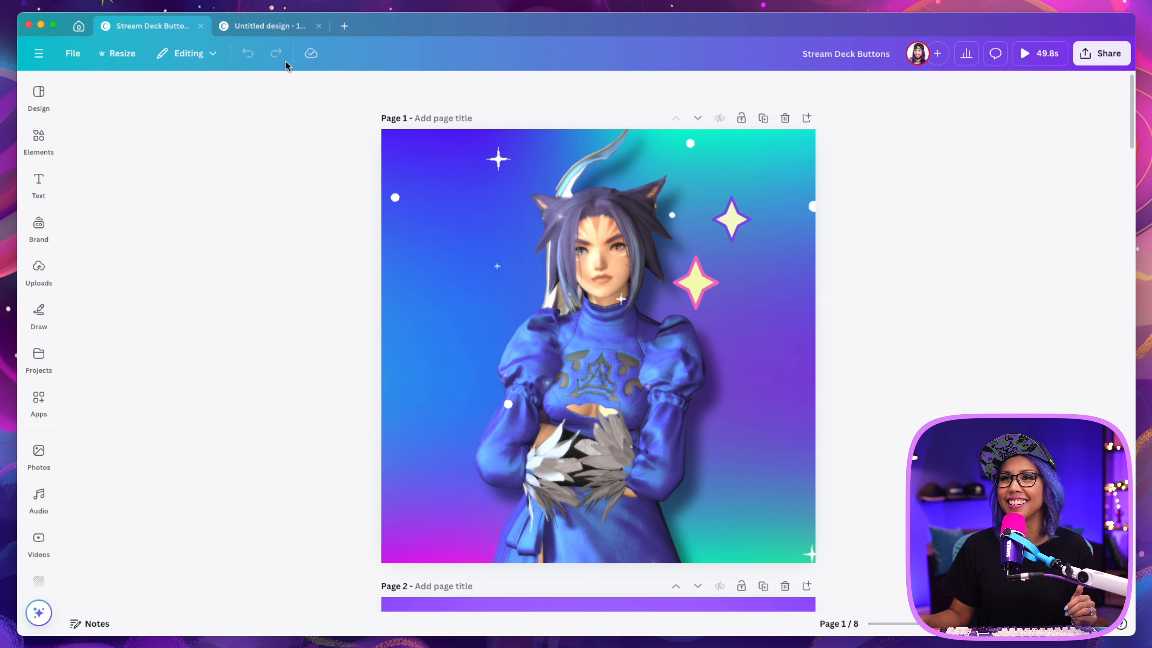
{"action": "left_click", "coordinate": [267, 26]}
{"action": "right_click", "coordinate": [643, 350]}
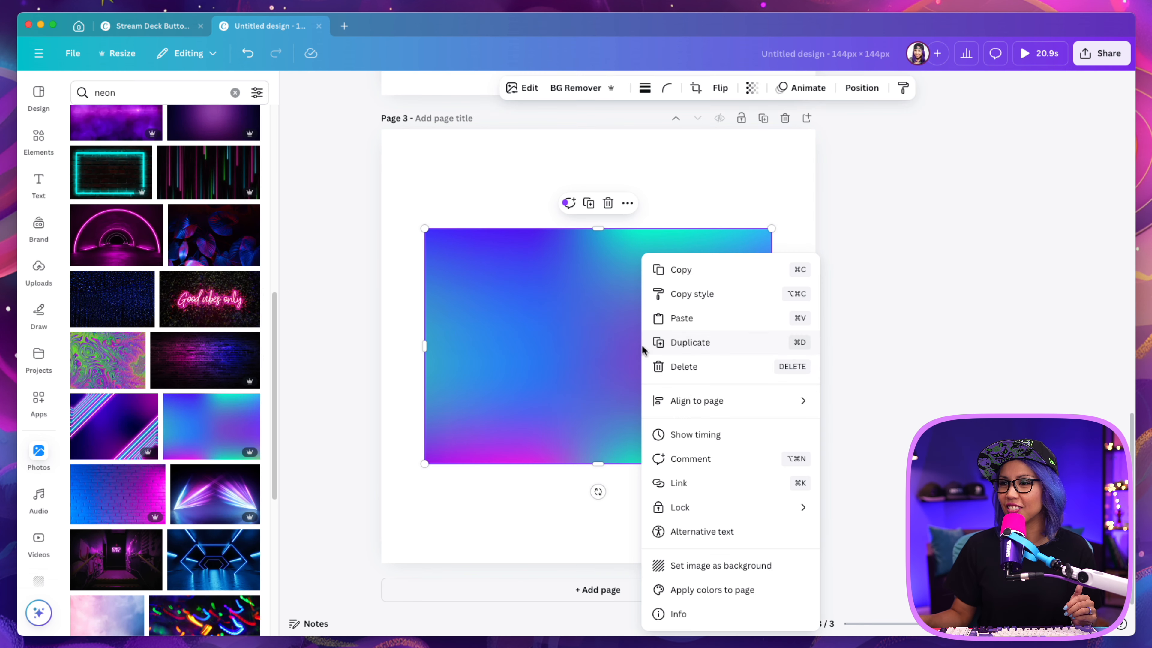
{"action": "left_click", "coordinate": [703, 568]}
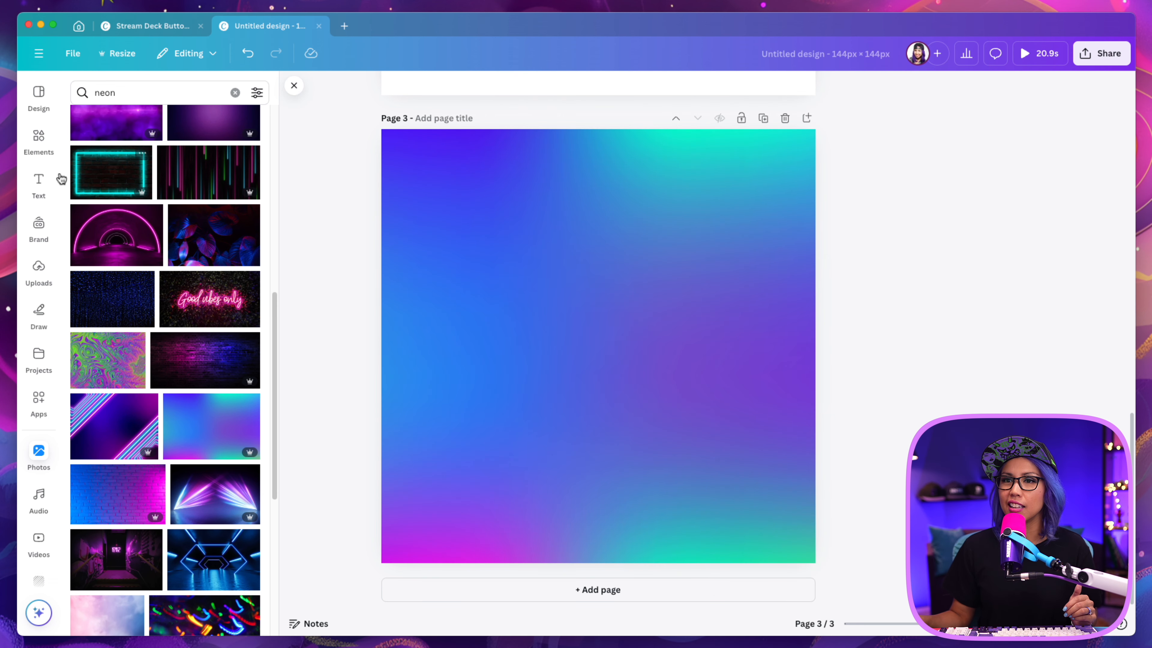
- Add the animated crown from the "neon" graphics to page 3 and move it against the page's upper edge
{"action": "left_click", "coordinate": [39, 139]}
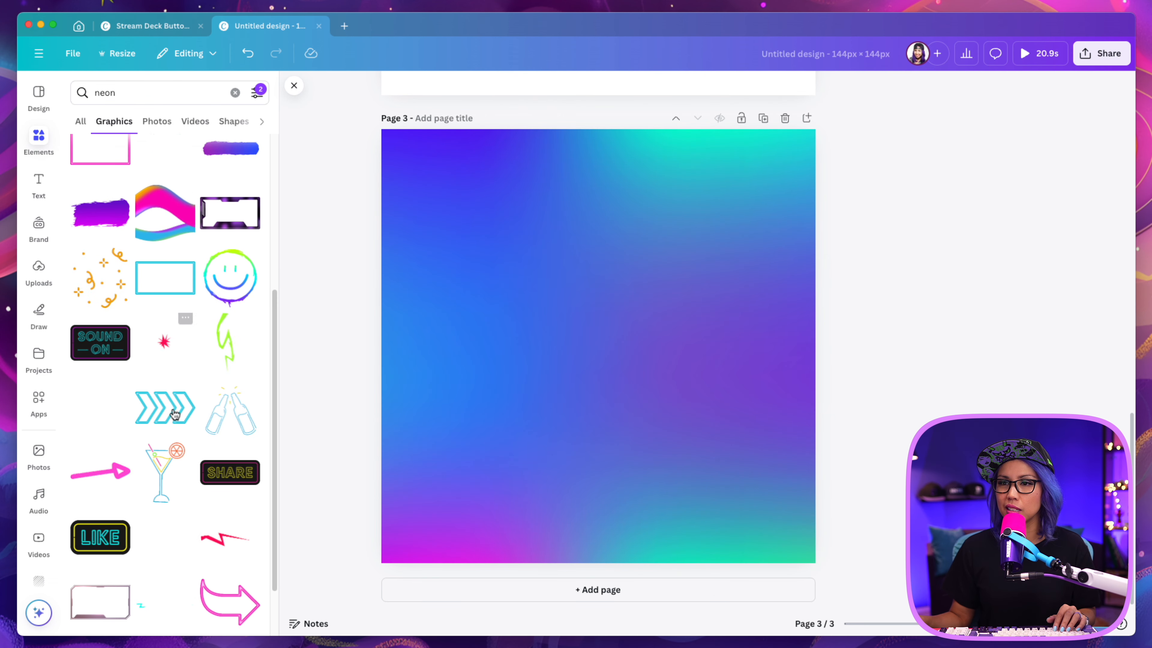
{"action": "scroll", "coordinate": [144, 448], "scroll_direction": "down", "scroll_amount": 3}
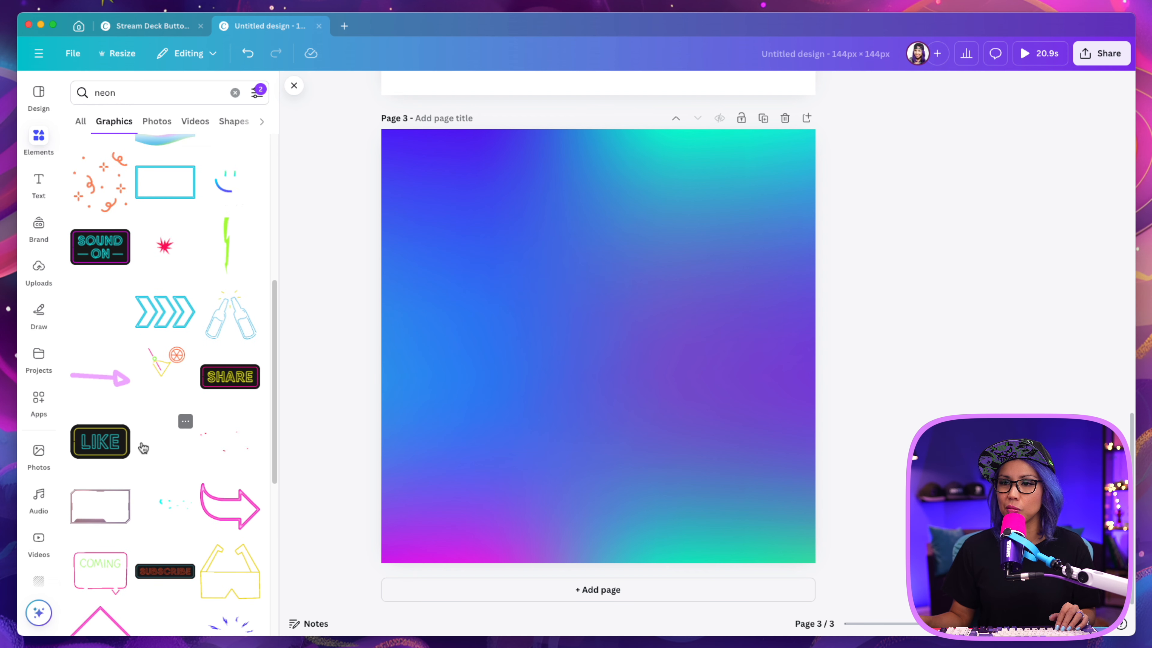
{"action": "scroll", "coordinate": [144, 449], "scroll_direction": "down", "scroll_amount": 10}
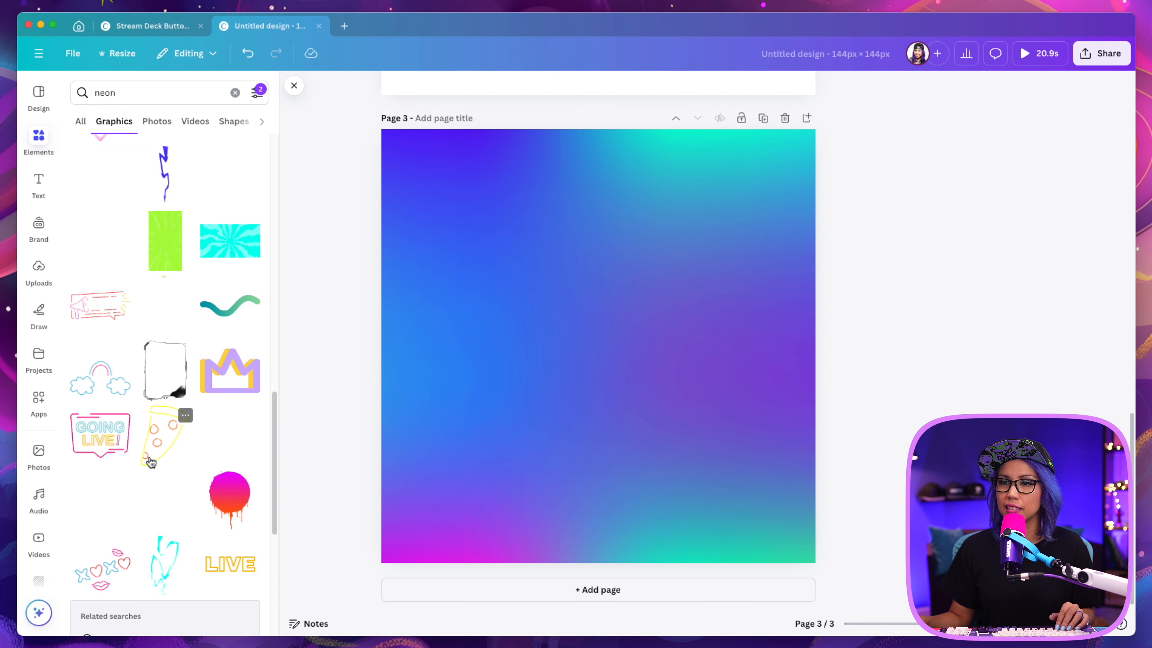
{"action": "left_click", "coordinate": [223, 393]}
{"action": "left_click_drag", "start_coordinate": [650, 375], "coordinate": [647, 286]}
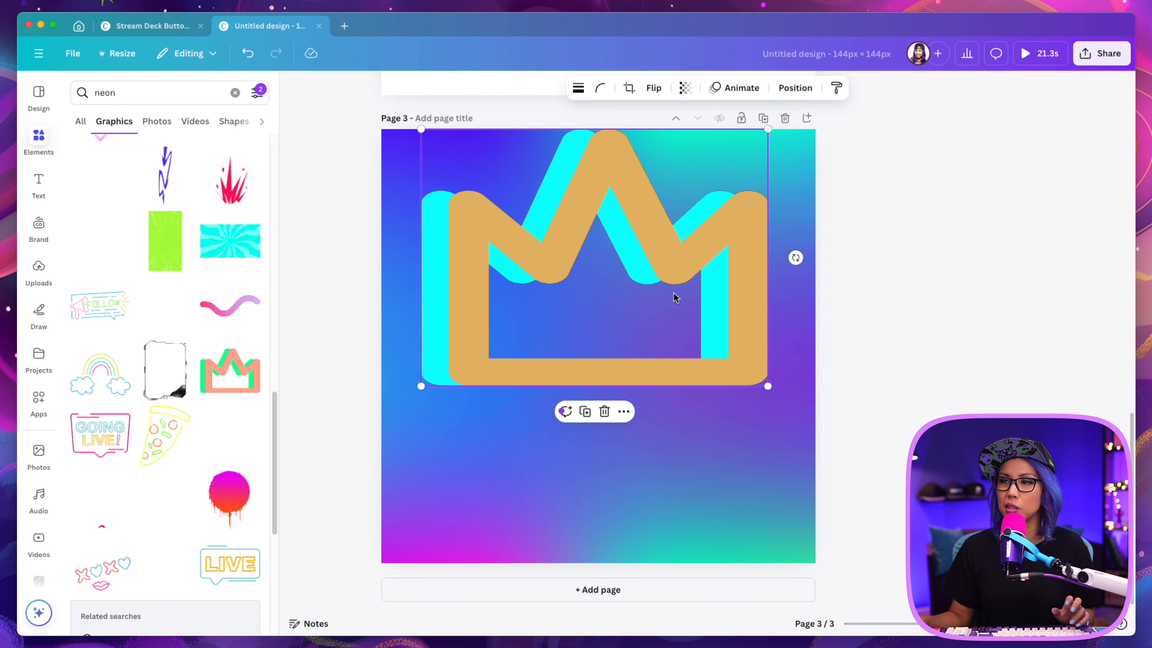
- Shrink the crown on page 3, tilt it counterclockwise, and place it in the upper-left corner of the page
{"action": "left_click_drag", "start_coordinate": [767, 387], "coordinate": [634, 287]}
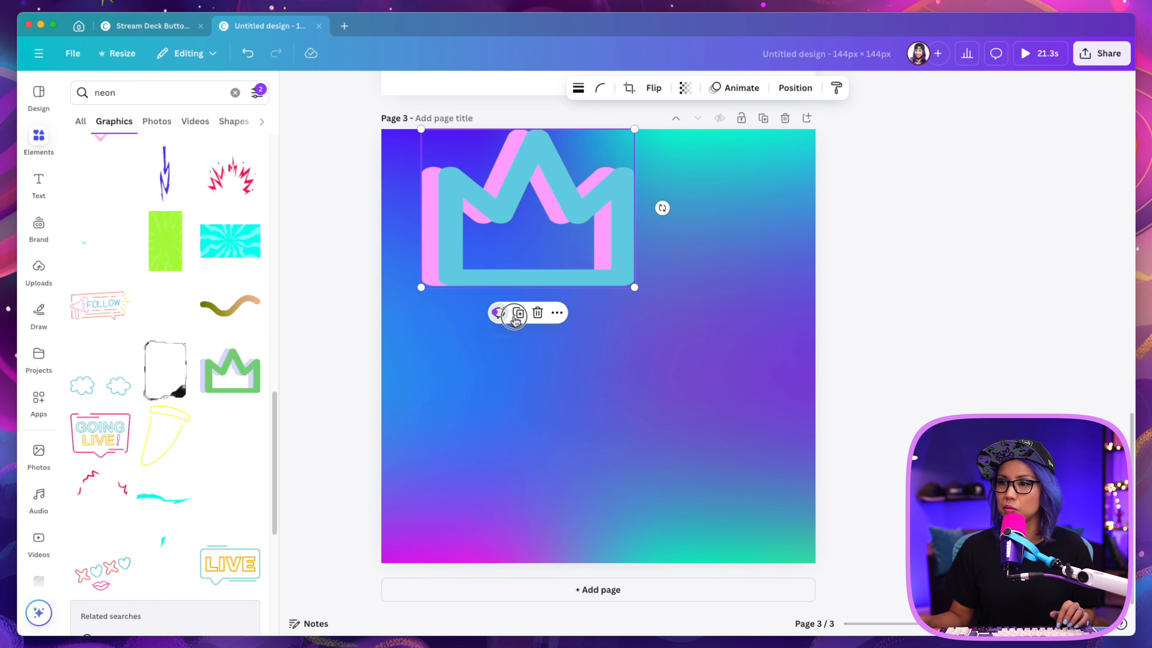
{"action": "left_click_drag", "start_coordinate": [663, 209], "coordinate": [658, 177]}
{"action": "left_click_drag", "start_coordinate": [593, 208], "coordinate": [568, 231]}
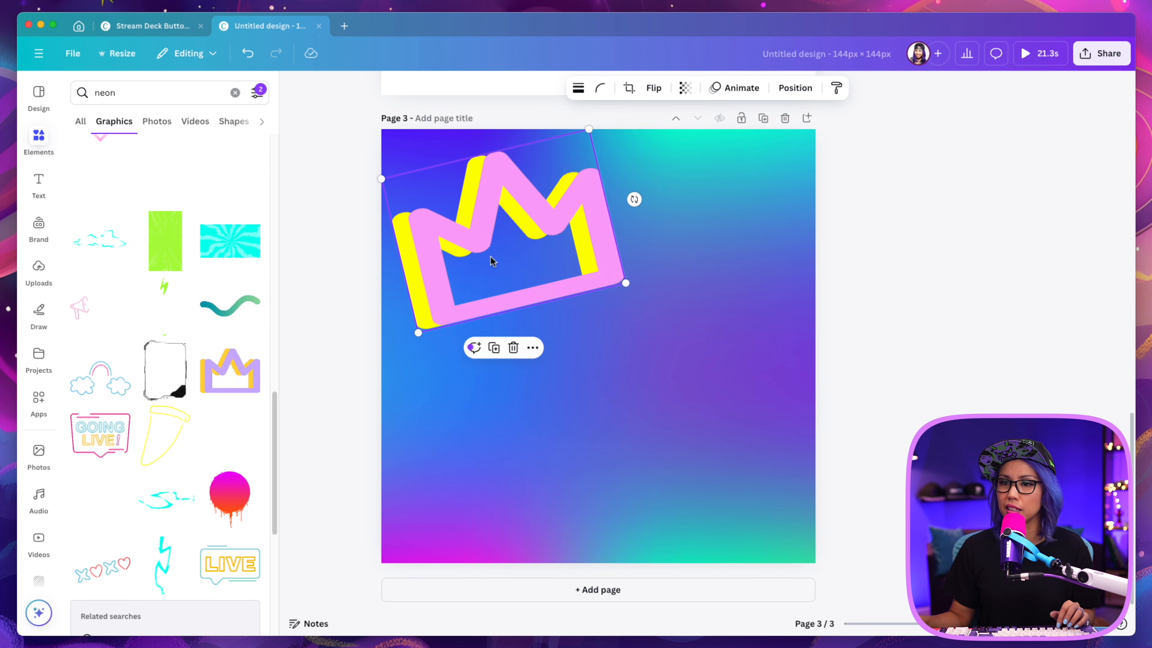
- Add the neon LIVE speech bubble to page 3 and place the pink arrow graphic beneath it
{"action": "scroll", "coordinate": [136, 409], "scroll_direction": "down", "scroll_amount": 8}
{"action": "left_click", "coordinate": [230, 226]}
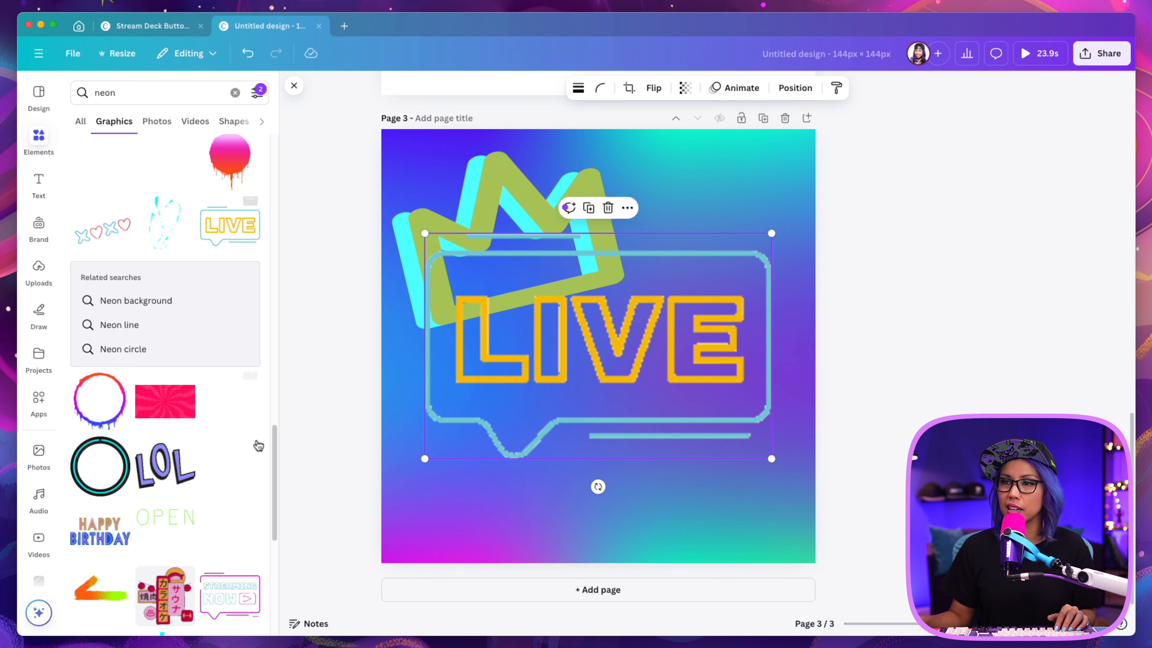
{"action": "scroll", "coordinate": [206, 502], "scroll_direction": "down", "scroll_amount": 8}
{"action": "scroll", "coordinate": [203, 502], "scroll_direction": "down", "scroll_amount": 2}
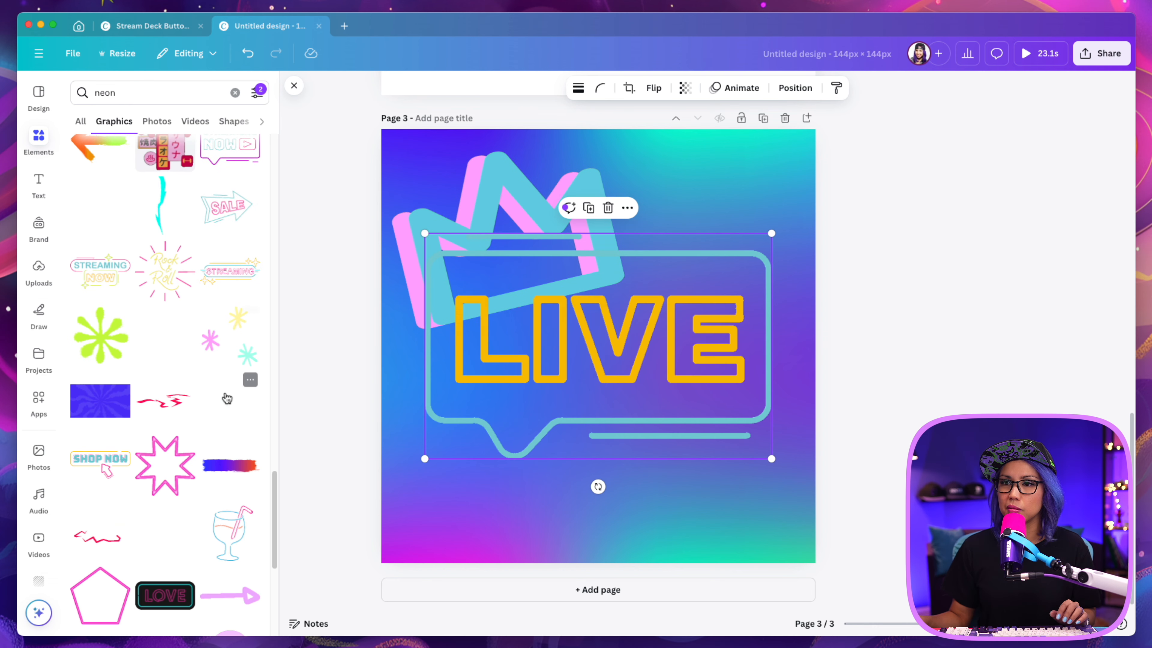
{"action": "scroll", "coordinate": [230, 461], "scroll_direction": "down", "scroll_amount": 5}
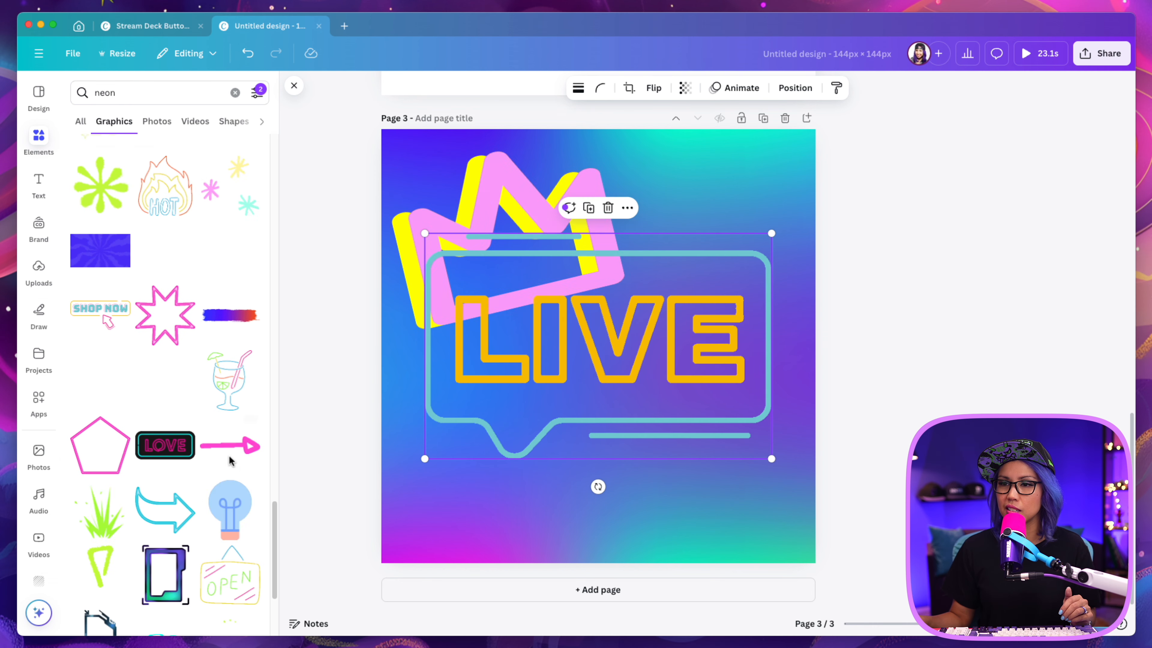
{"action": "left_click_drag", "start_coordinate": [230, 446], "coordinate": [609, 497]}
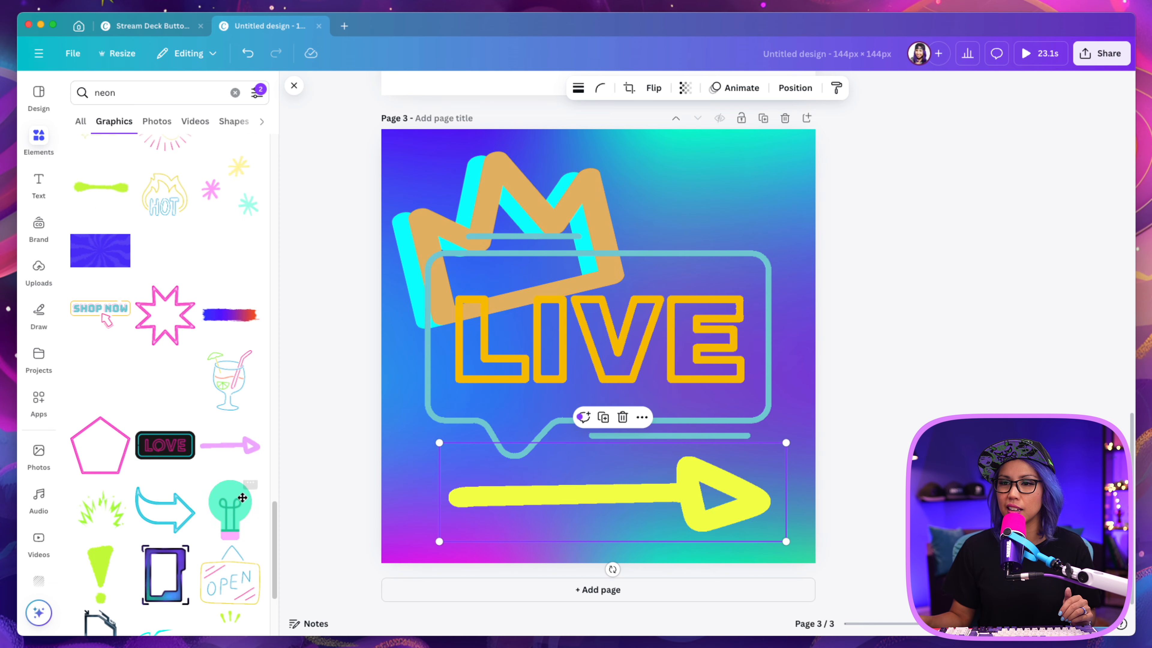
- Add the green spiky burst graphic to page 3 and search the graphics for "animated"
{"action": "scroll", "coordinate": [177, 435], "scroll_direction": "down", "scroll_amount": 6}
{"action": "left_click", "coordinate": [673, 488]}
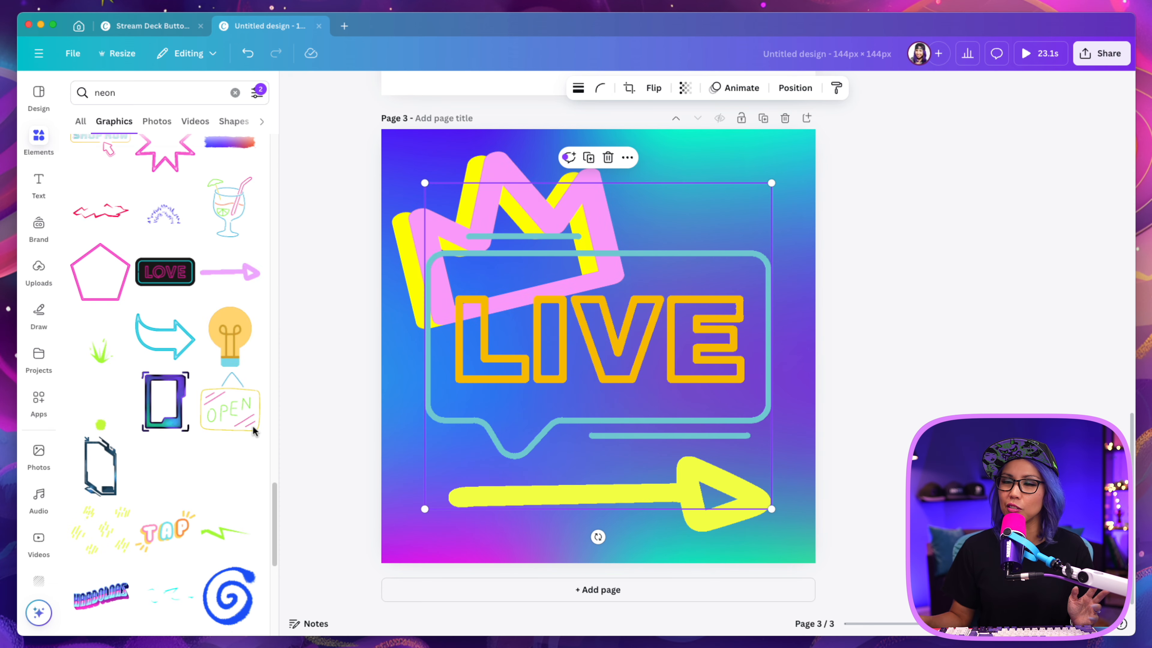
{"action": "left_click", "coordinate": [105, 93]}
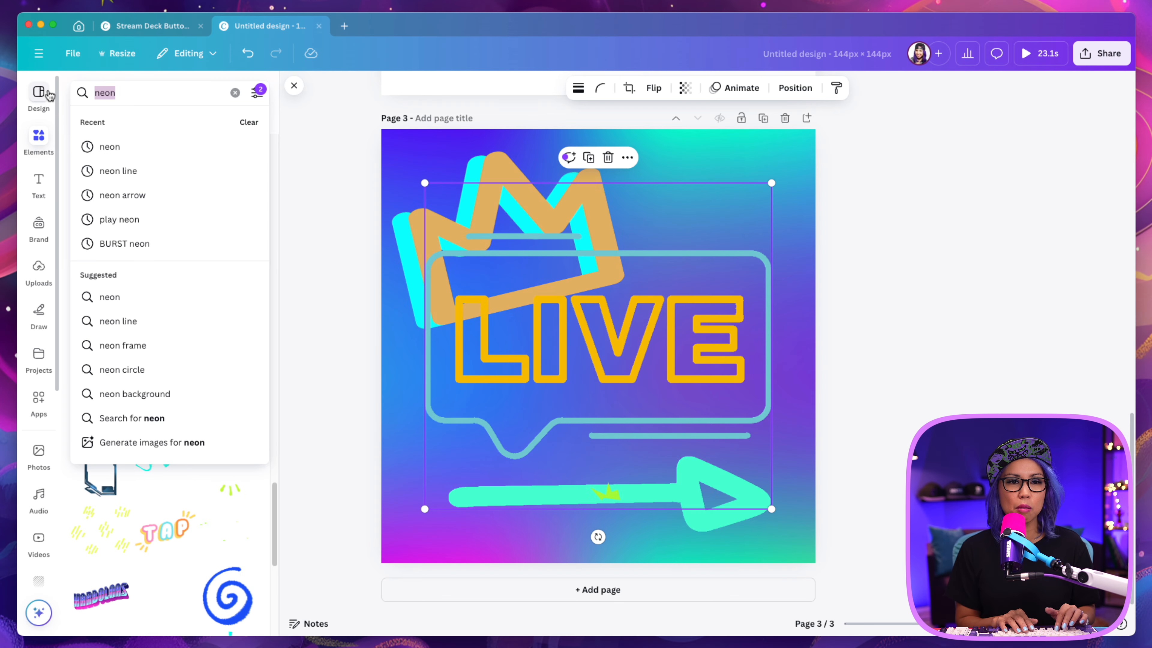
{"action": "type", "text": "animated"}
{"action": "key", "text": "Return"}
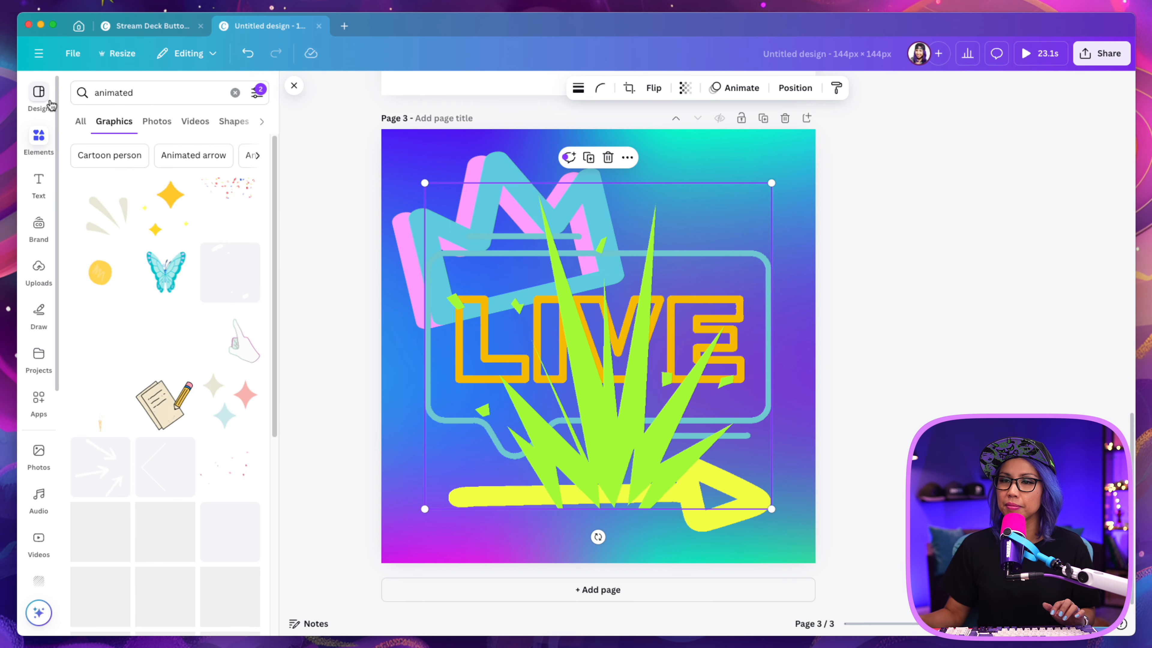
{"action": "scroll", "coordinate": [220, 388], "scroll_direction": "down", "scroll_amount": 7}
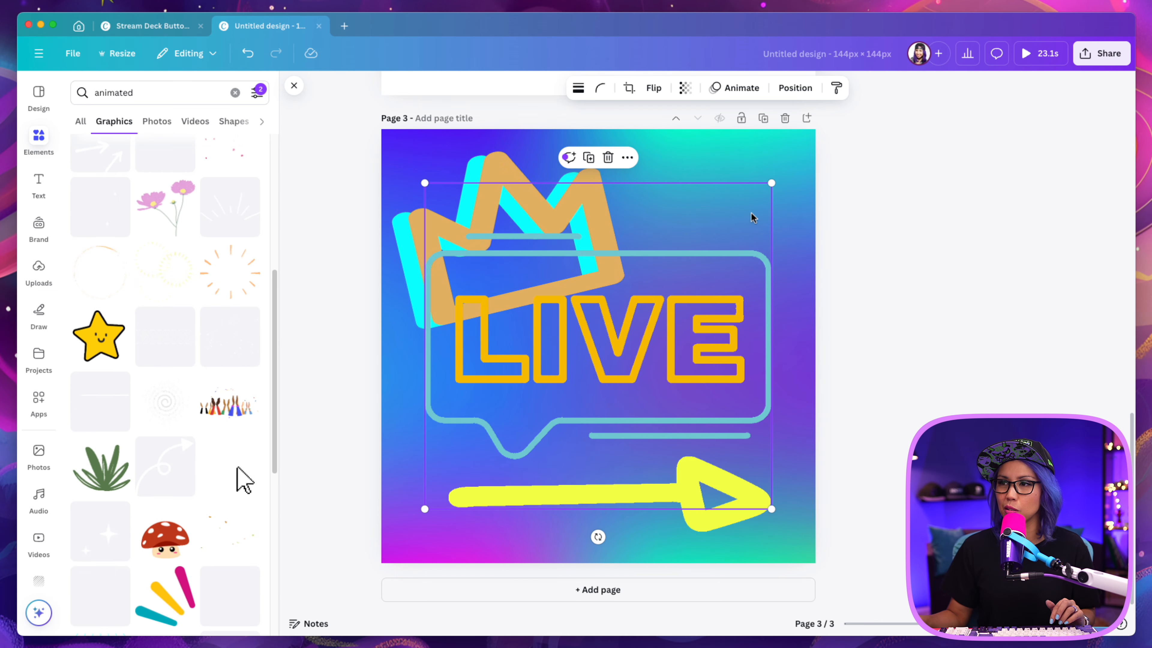
- Add a fourth blank page and look through the "neon" photos for a background
{"action": "left_click", "coordinate": [610, 589]}
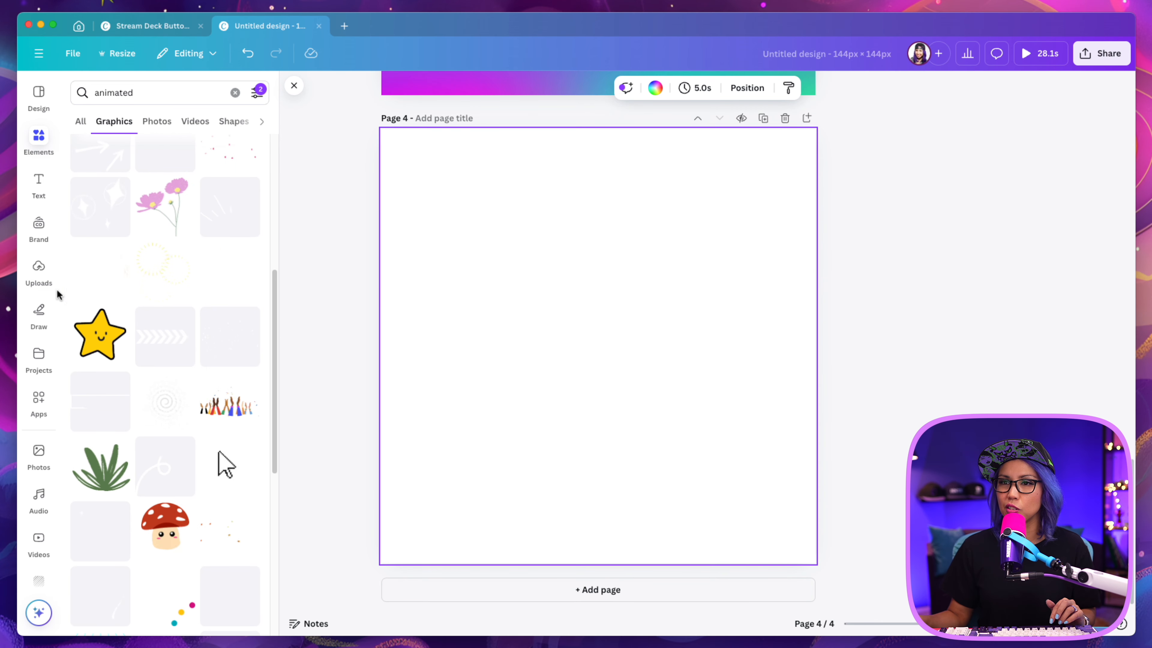
{"action": "left_click", "coordinate": [43, 461]}
{"action": "scroll", "coordinate": [214, 362], "scroll_direction": "down", "scroll_amount": 5}
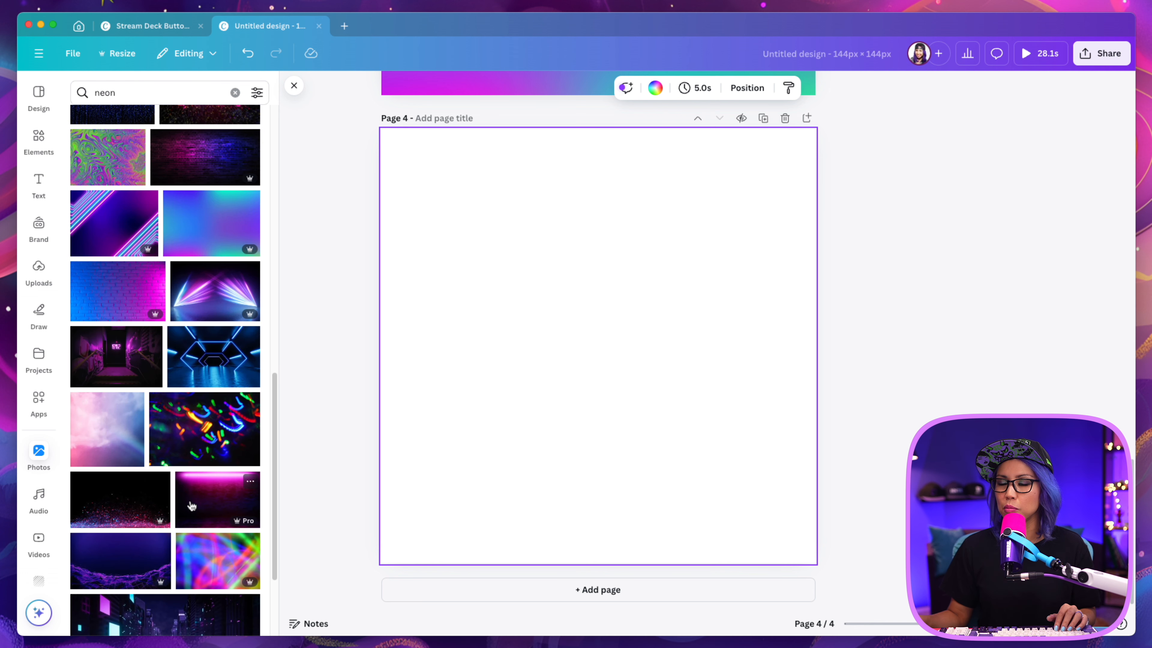
{"action": "scroll", "coordinate": [222, 522], "scroll_direction": "down", "scroll_amount": 15}
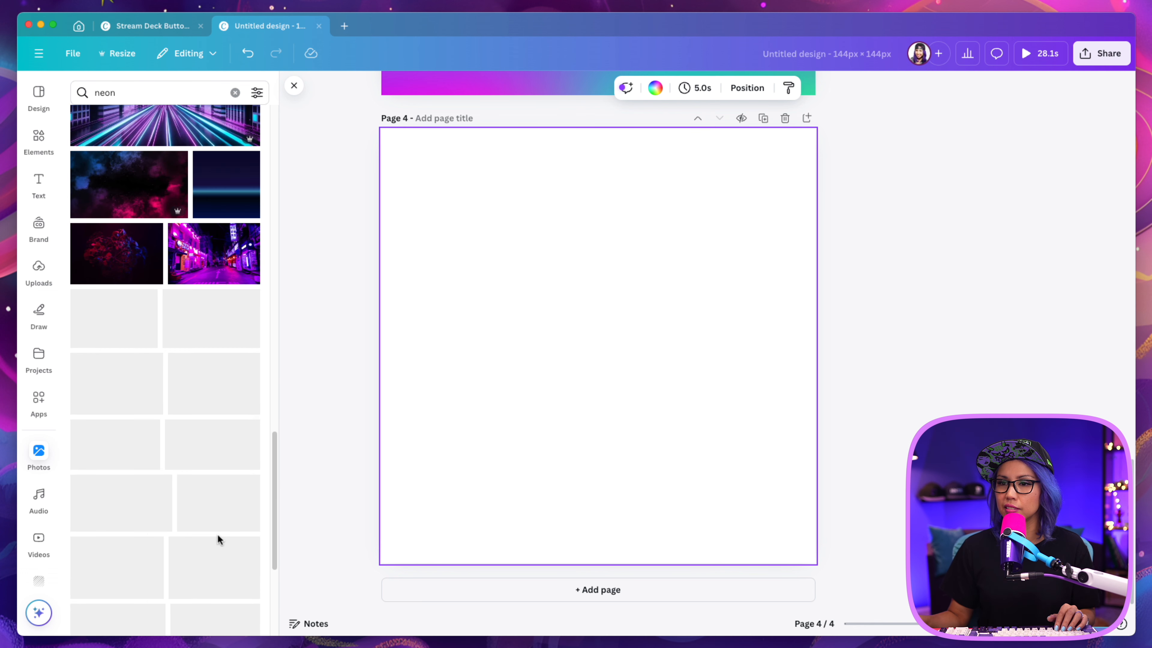
{"action": "scroll", "coordinate": [209, 474], "scroll_direction": "down", "scroll_amount": 5}
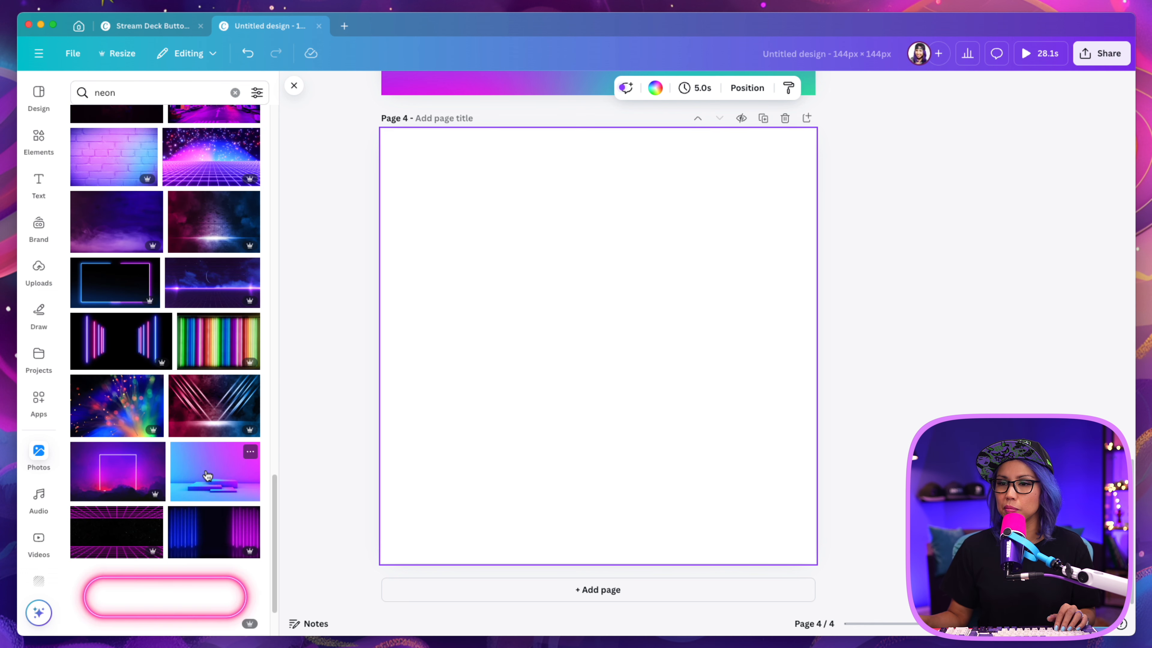
{"action": "scroll", "coordinate": [222, 516], "scroll_direction": "up", "scroll_amount": 20}
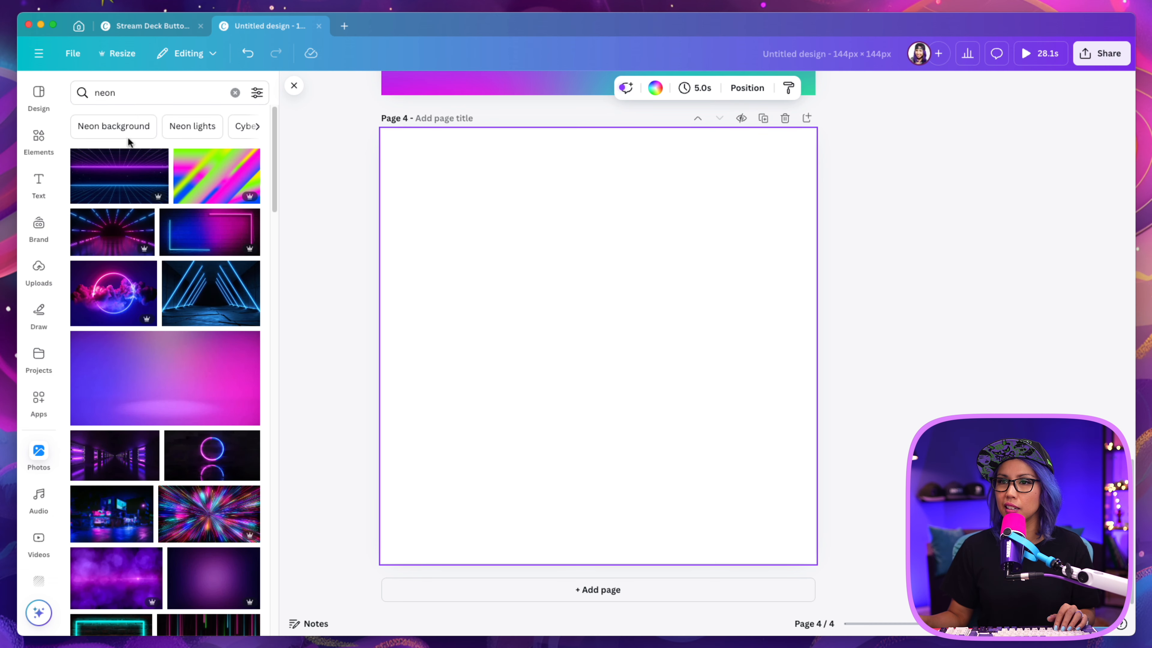
- Search the photos for "dark", add the dark blue vignette photo to page 4, and set it as the page background
{"action": "left_click", "coordinate": [120, 86]}
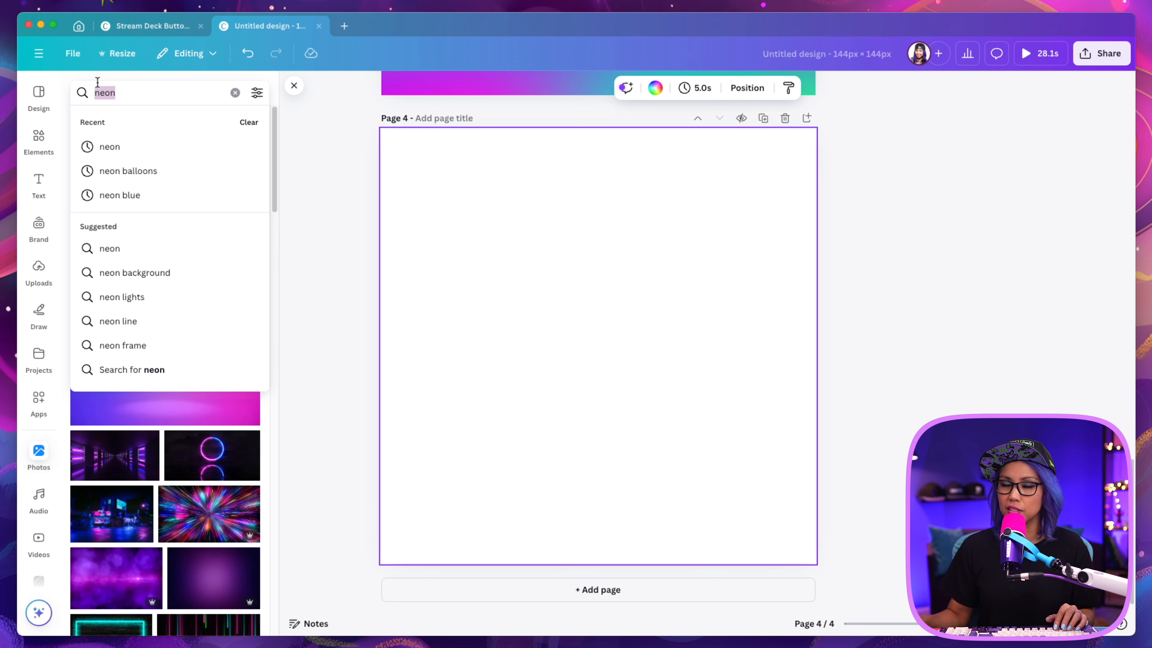
{"action": "type", "text": "dark"}
{"action": "key", "text": "Return"}
{"action": "left_click", "coordinate": [214, 249]}
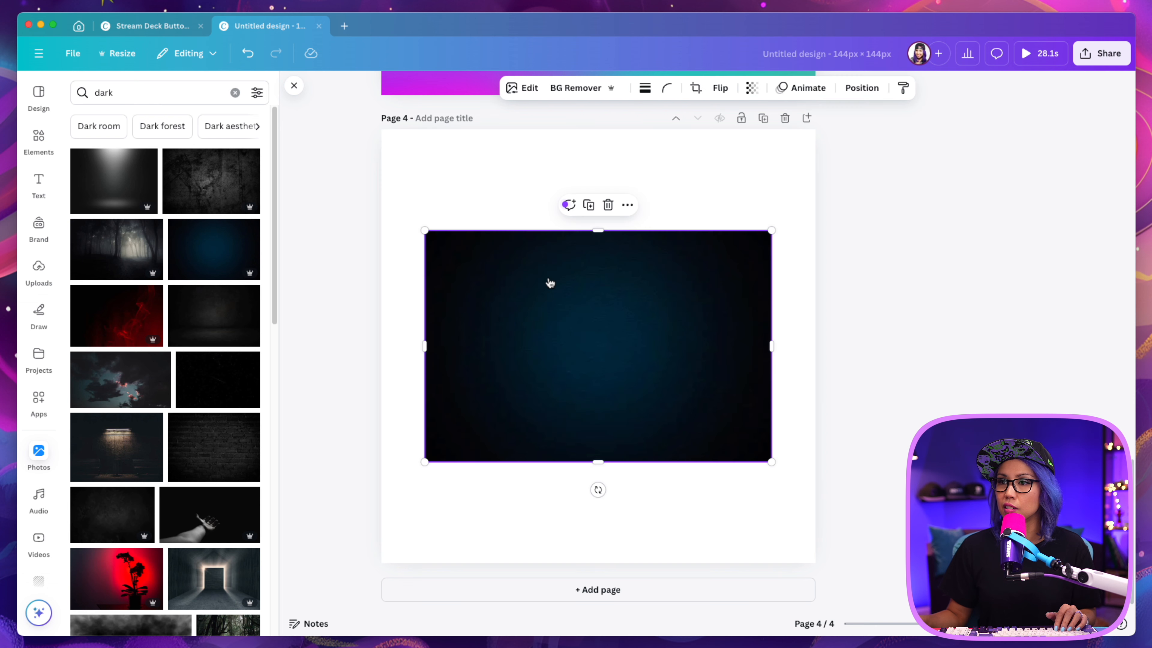
{"action": "right_click", "coordinate": [551, 282]}
{"action": "left_click", "coordinate": [619, 563]}
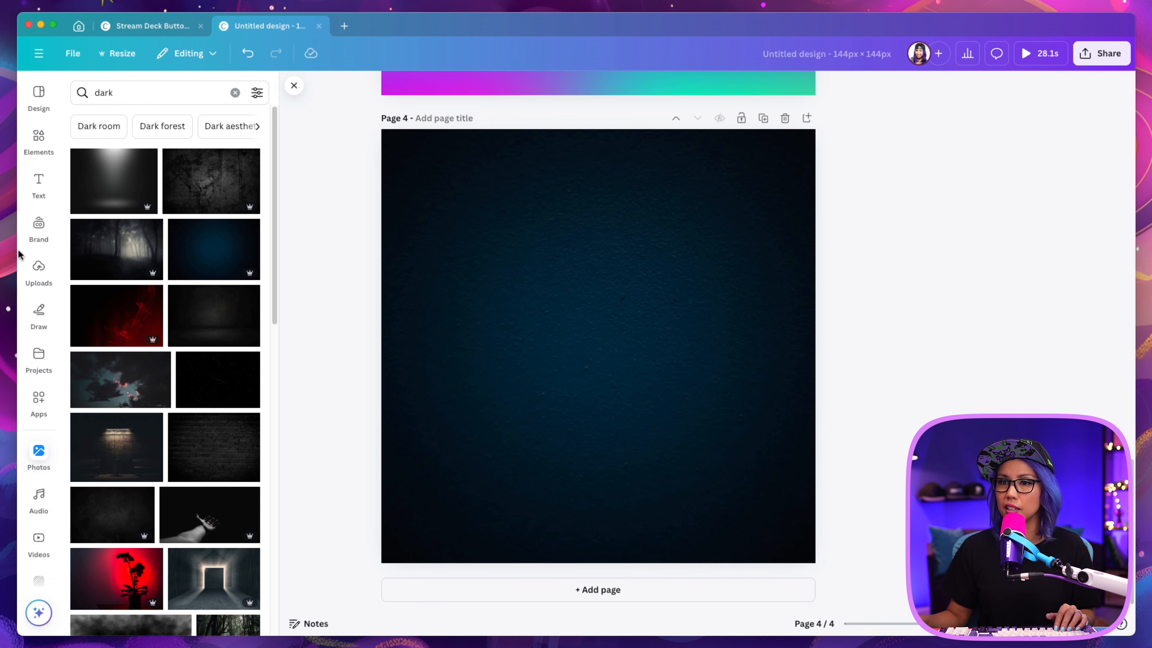
- Add the three white animated arrows to page 4, rotate them to point downward, and move them to the page's upper edge
{"action": "left_click", "coordinate": [39, 141]}
{"action": "left_click", "coordinate": [154, 90]}
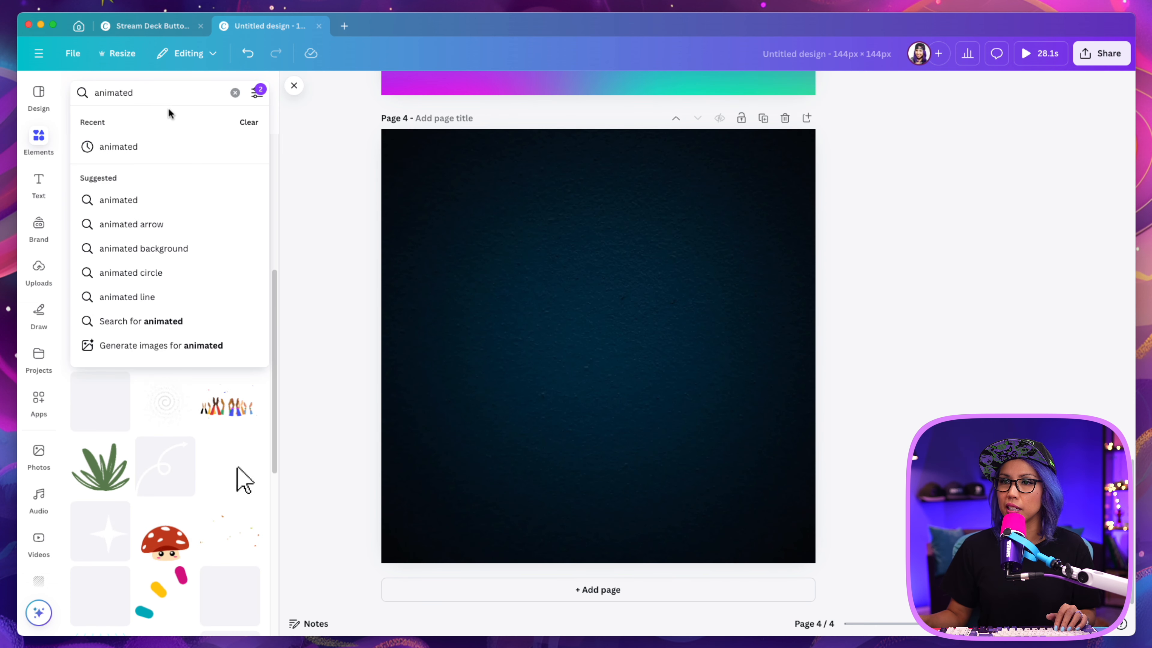
{"action": "left_click", "coordinate": [333, 239]}
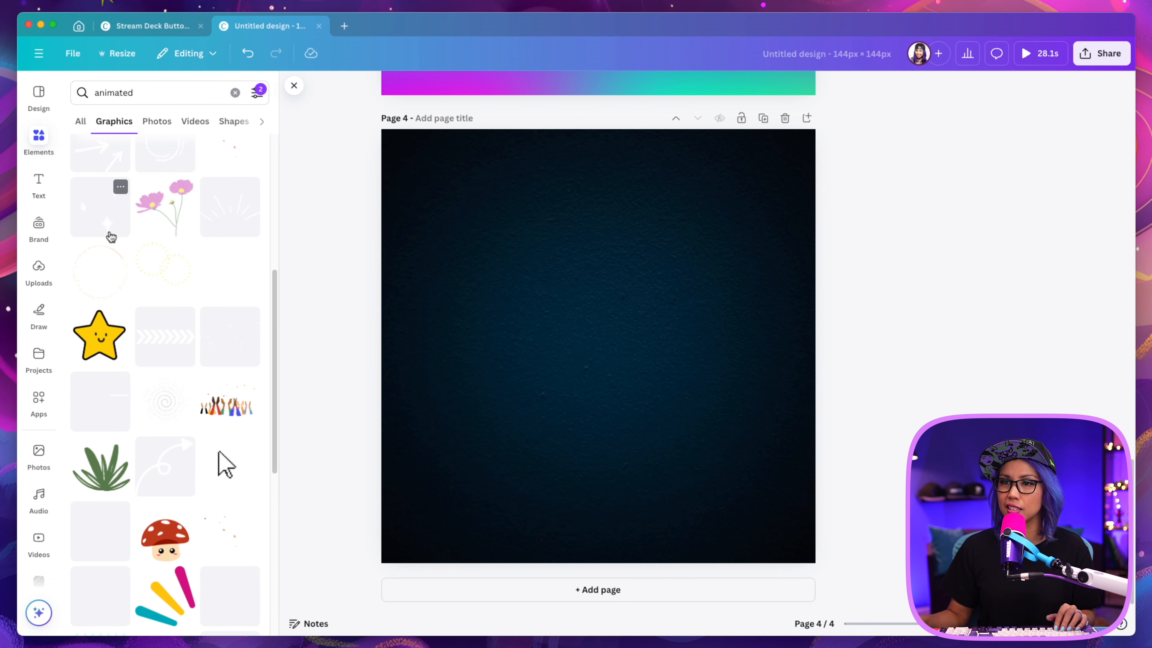
{"action": "scroll", "coordinate": [111, 236], "scroll_direction": "up", "scroll_amount": 3}
{"action": "left_click", "coordinate": [102, 256]}
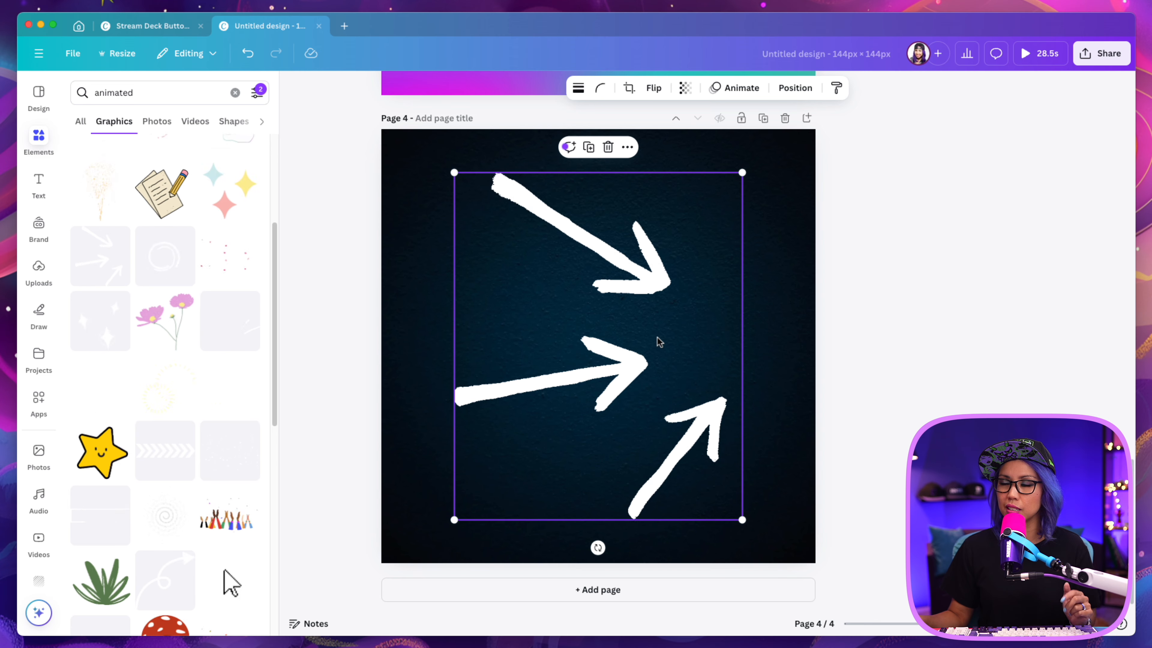
{"action": "left_click_drag", "start_coordinate": [598, 548], "coordinate": [345, 337]}
{"action": "left_click_drag", "start_coordinate": [755, 342], "coordinate": [745, 185]}
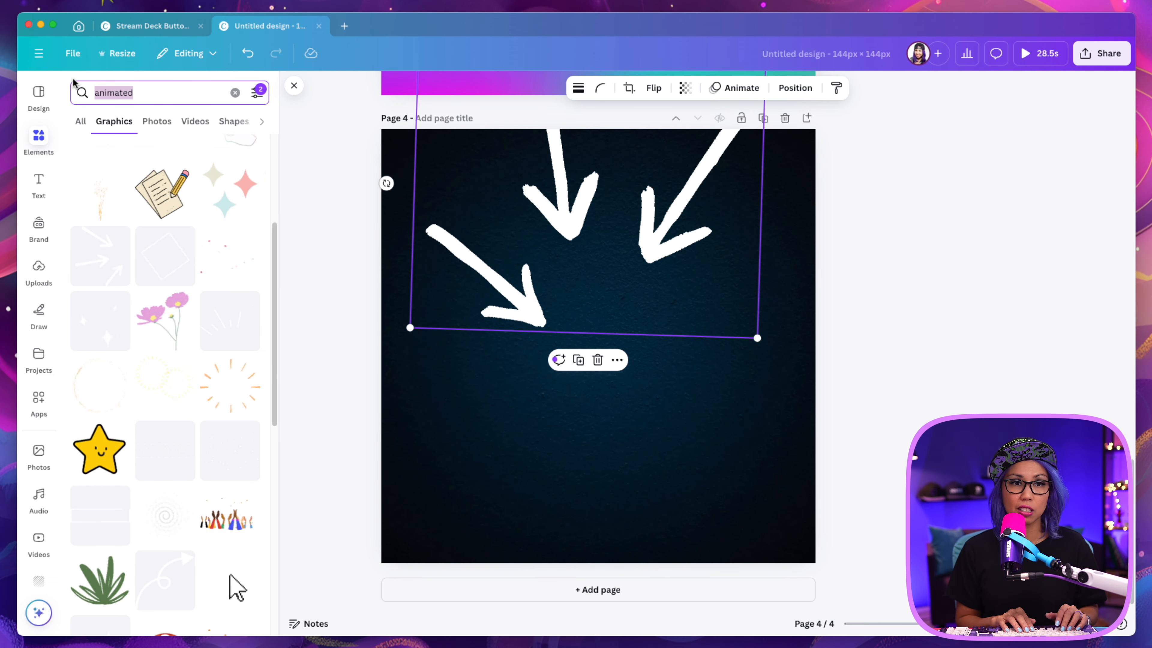
- Search the graphics for "holographic" and look through the results
{"action": "type", "text": "holographic"}
{"action": "key", "text": "Return"}
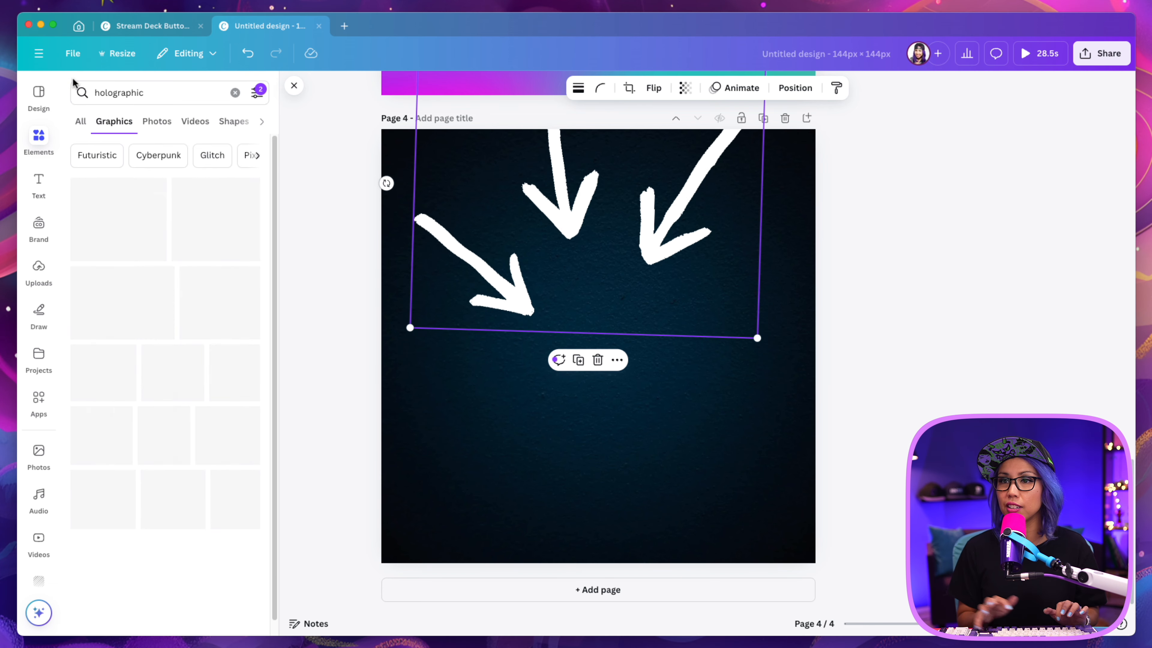
{"action": "scroll", "coordinate": [166, 422], "scroll_direction": "down", "scroll_amount": 2}
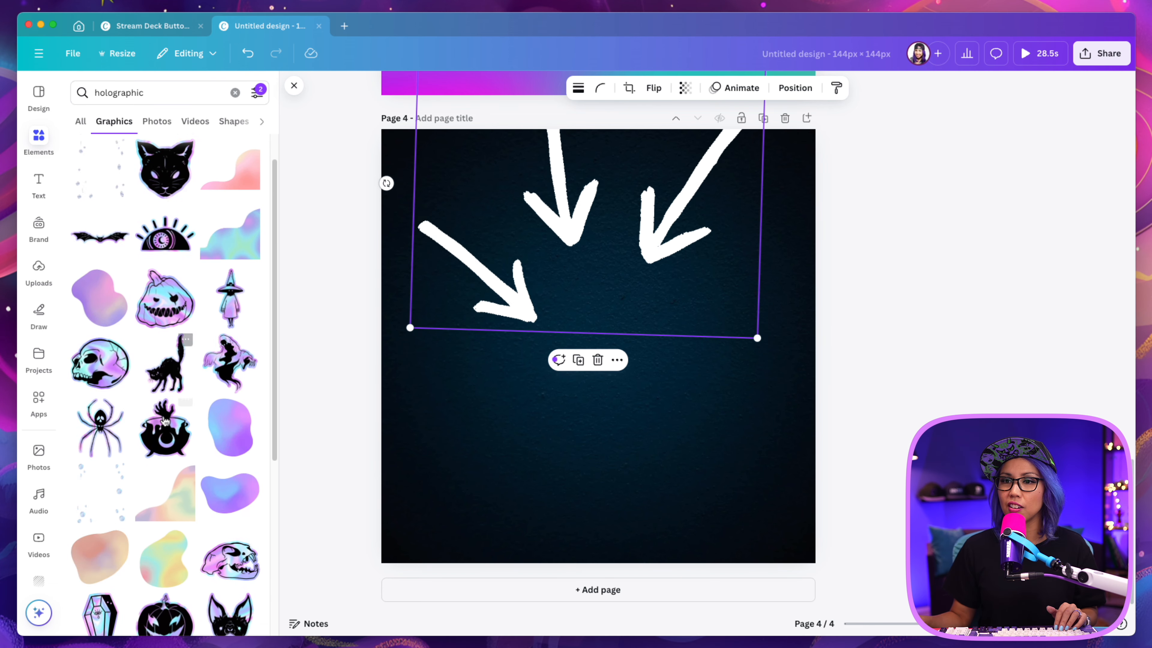
{"action": "scroll", "coordinate": [195, 522], "scroll_direction": "down", "scroll_amount": 10}
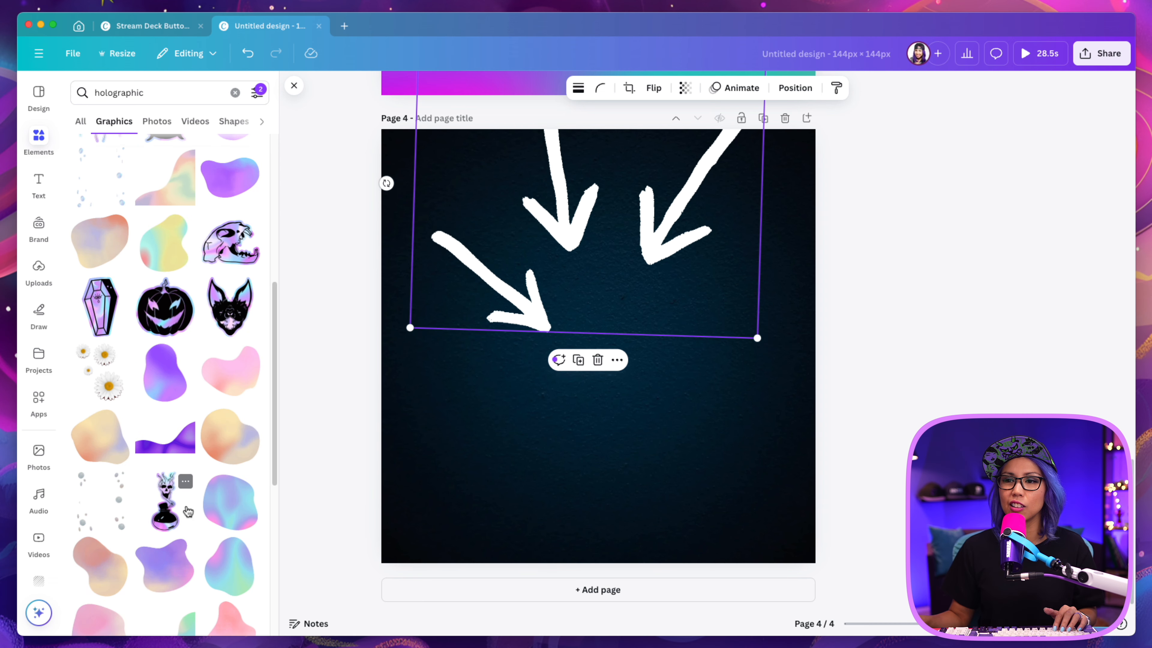
{"action": "scroll", "coordinate": [227, 422], "scroll_direction": "down", "scroll_amount": 5}
- Try out a purple, blue and green holographic blob graphic on page 4 and remove it
{"action": "left_click", "coordinate": [234, 412]}
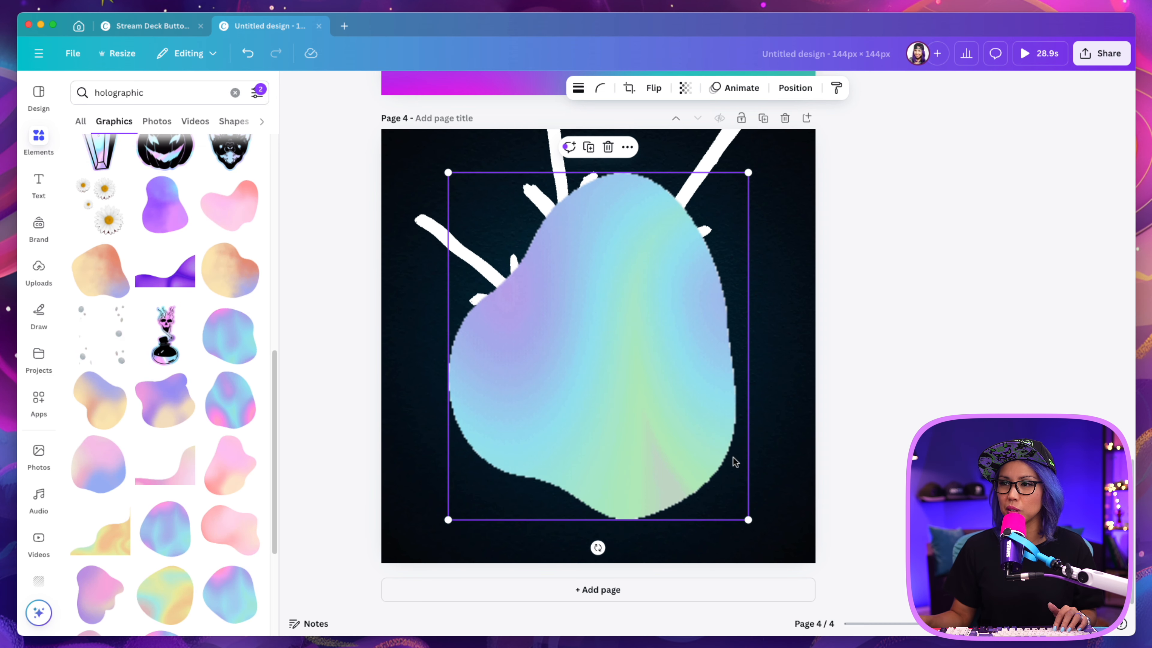
{"action": "left_click_drag", "start_coordinate": [747, 524], "coordinate": [430, 532]}
{"action": "scroll", "coordinate": [172, 480], "scroll_direction": "down", "scroll_amount": 5}
- Search the graphics for "pixel" and look through the pixel-art results
{"action": "left_click", "coordinate": [122, 92]}
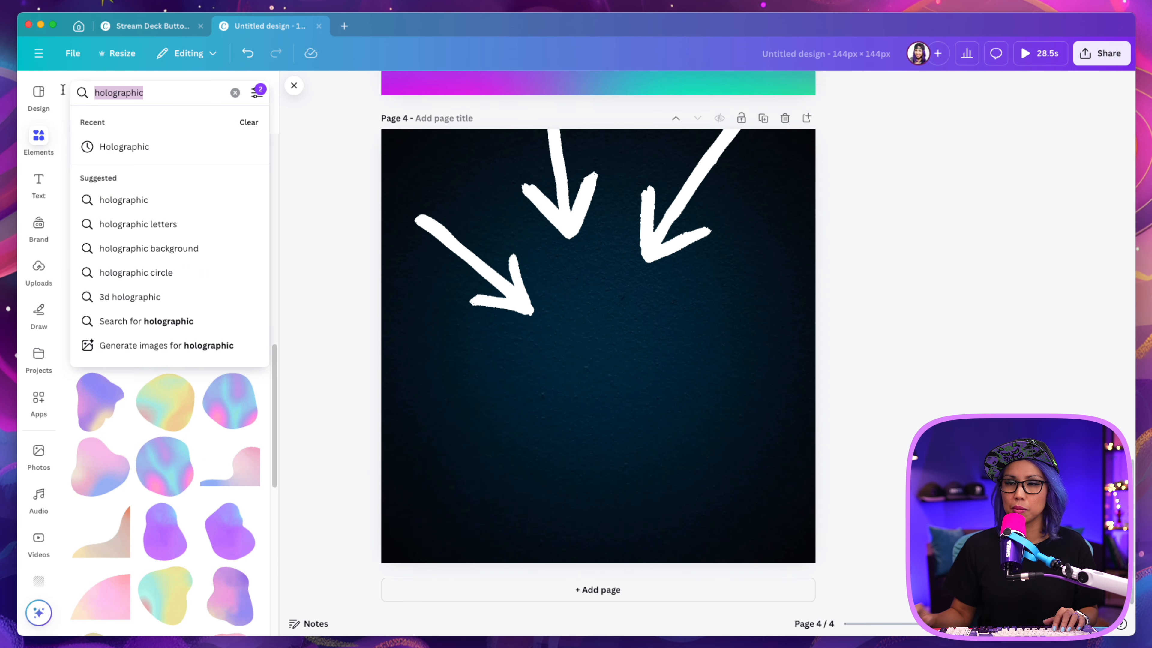
{"action": "type", "text": "pixel"}
{"action": "key", "text": "Return"}
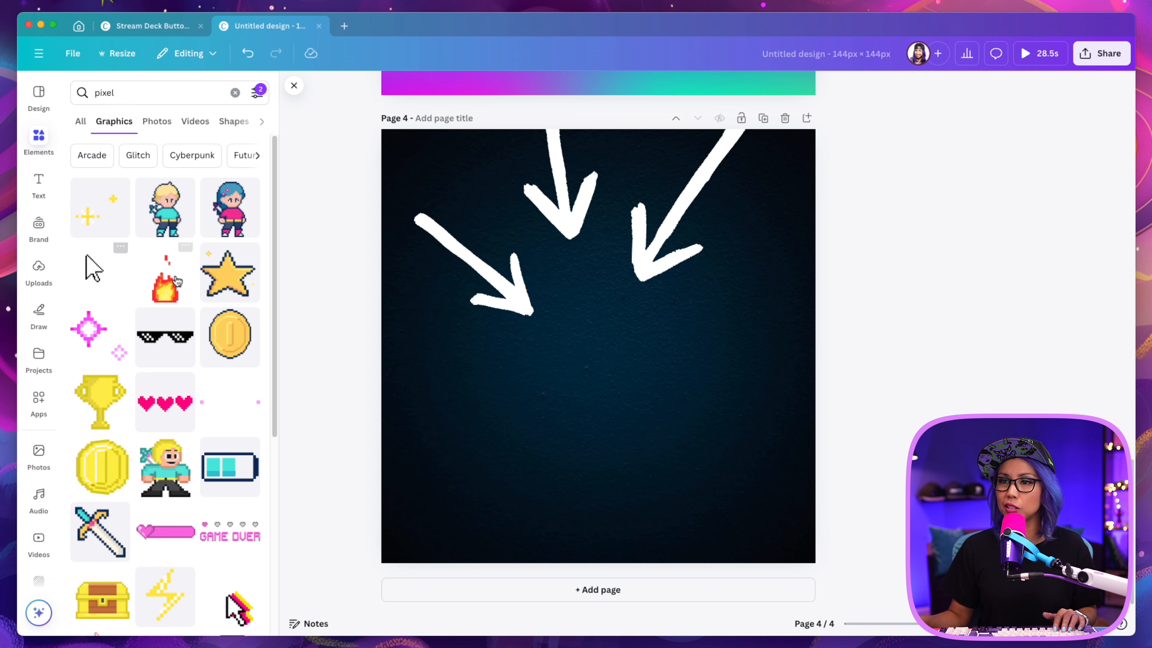
{"action": "scroll", "coordinate": [240, 400], "scroll_direction": "down", "scroll_amount": 3}
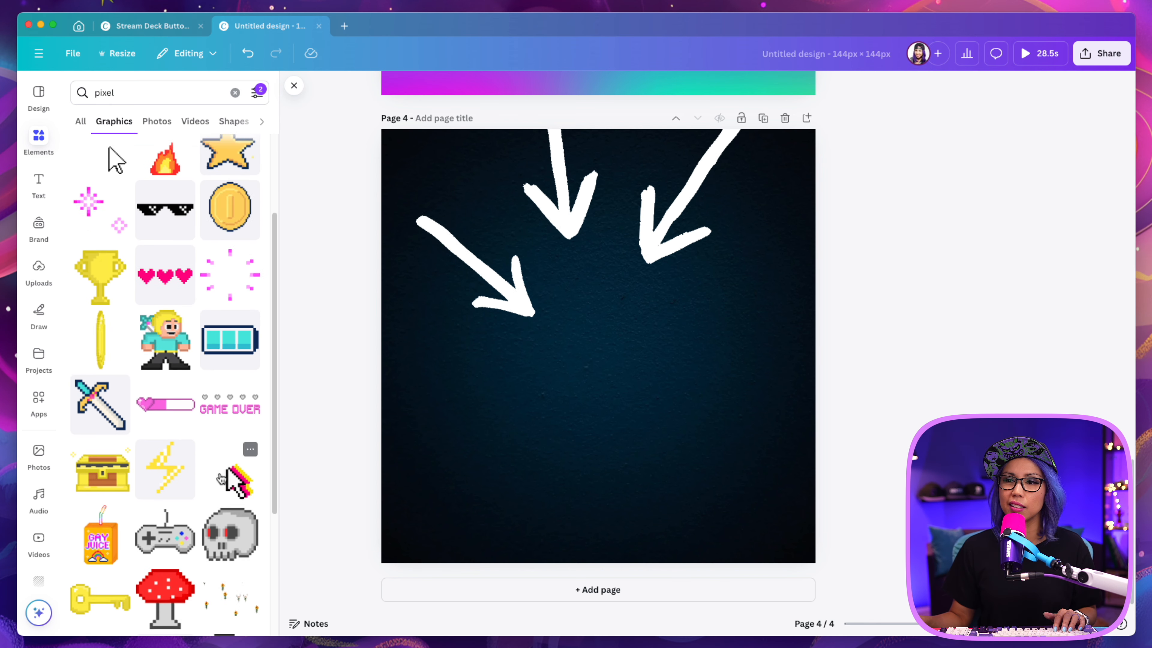
{"action": "scroll", "coordinate": [221, 479], "scroll_direction": "down", "scroll_amount": 10}
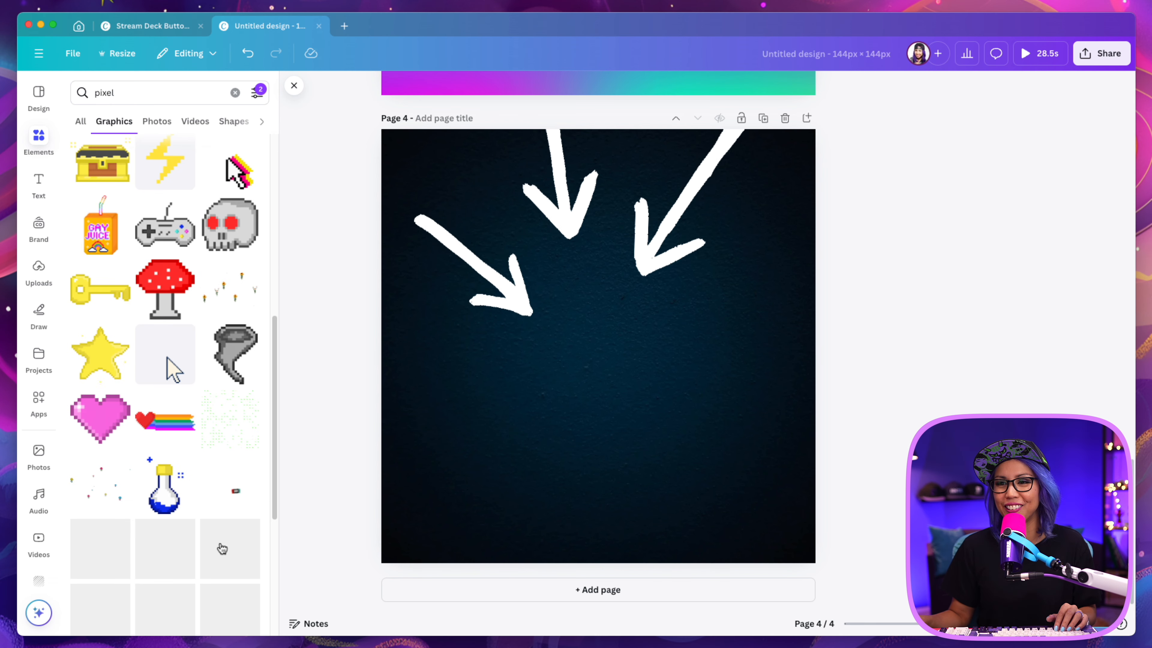
{"action": "double_click", "coordinate": [105, 92]}
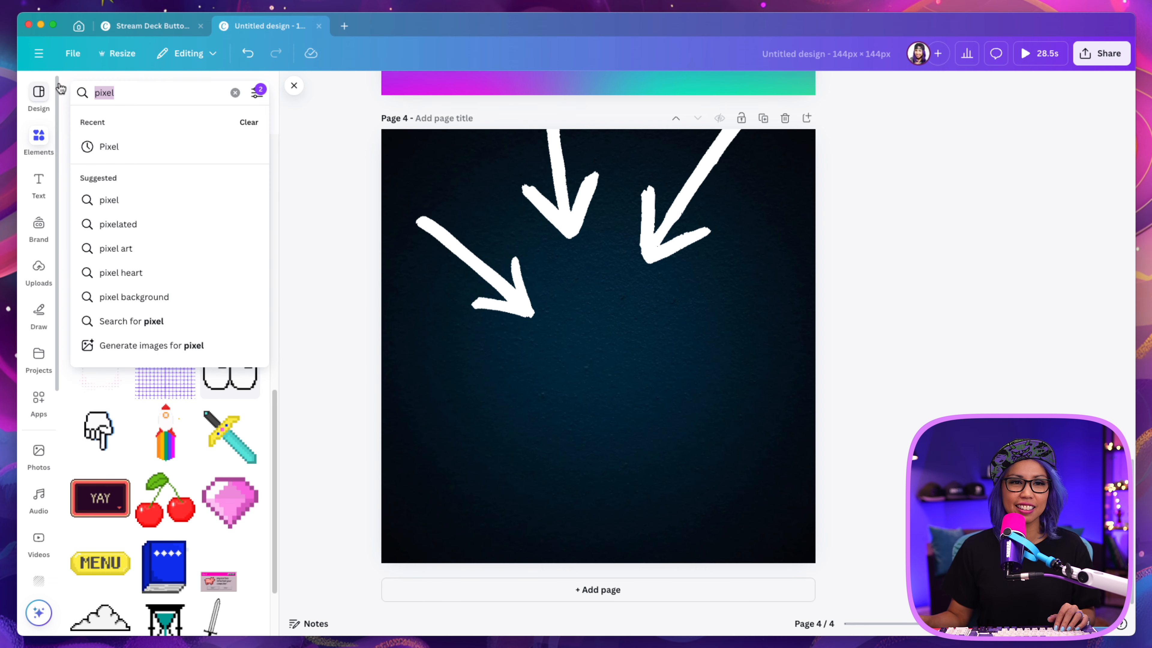
- Search the graphics for "purple" and add the animated blue and purple downward chevrons to page 4
{"action": "type", "text": "purple"}
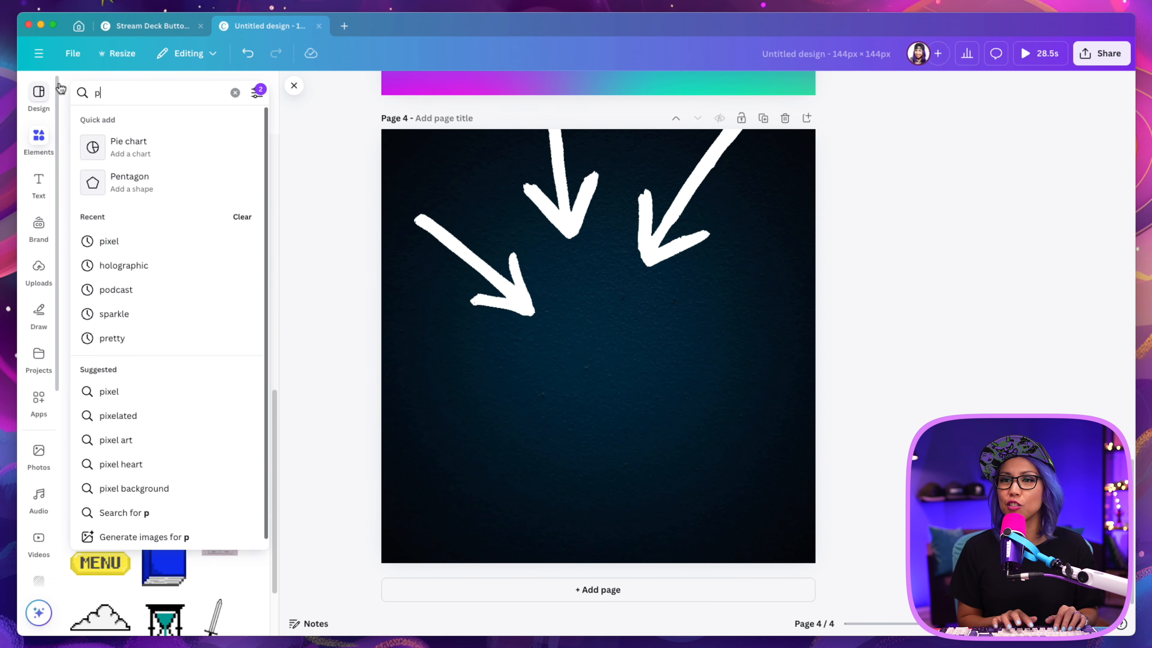
{"action": "key", "text": "Return"}
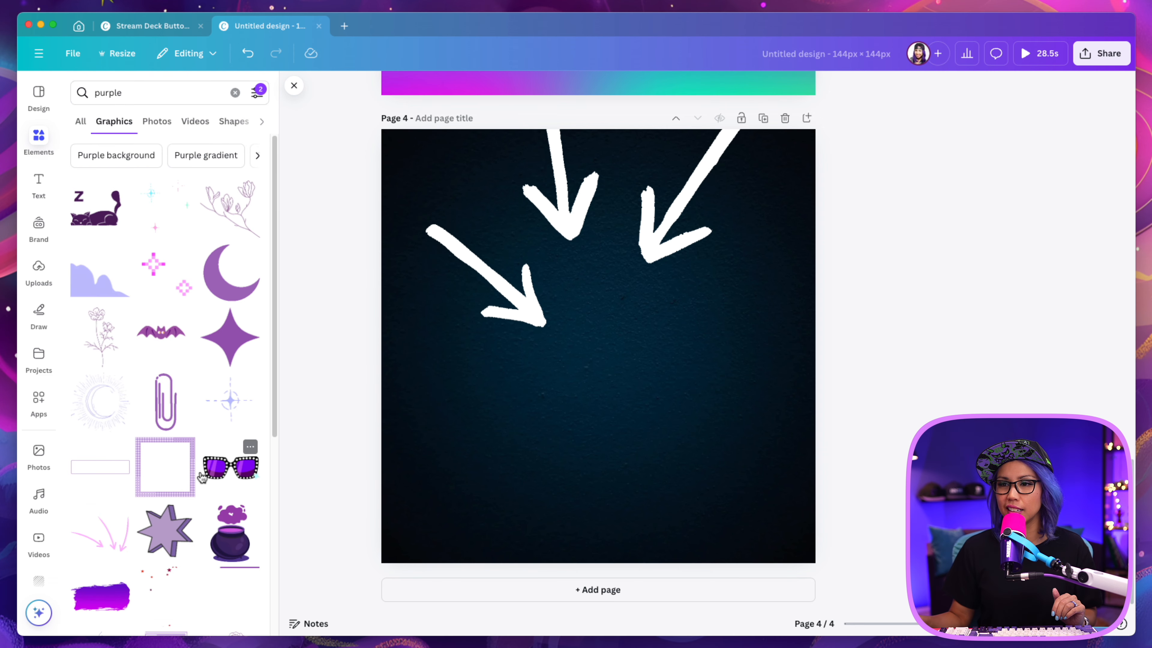
{"action": "scroll", "coordinate": [186, 397], "scroll_direction": "down", "scroll_amount": 4}
{"action": "scroll", "coordinate": [213, 404], "scroll_direction": "down", "scroll_amount": 3}
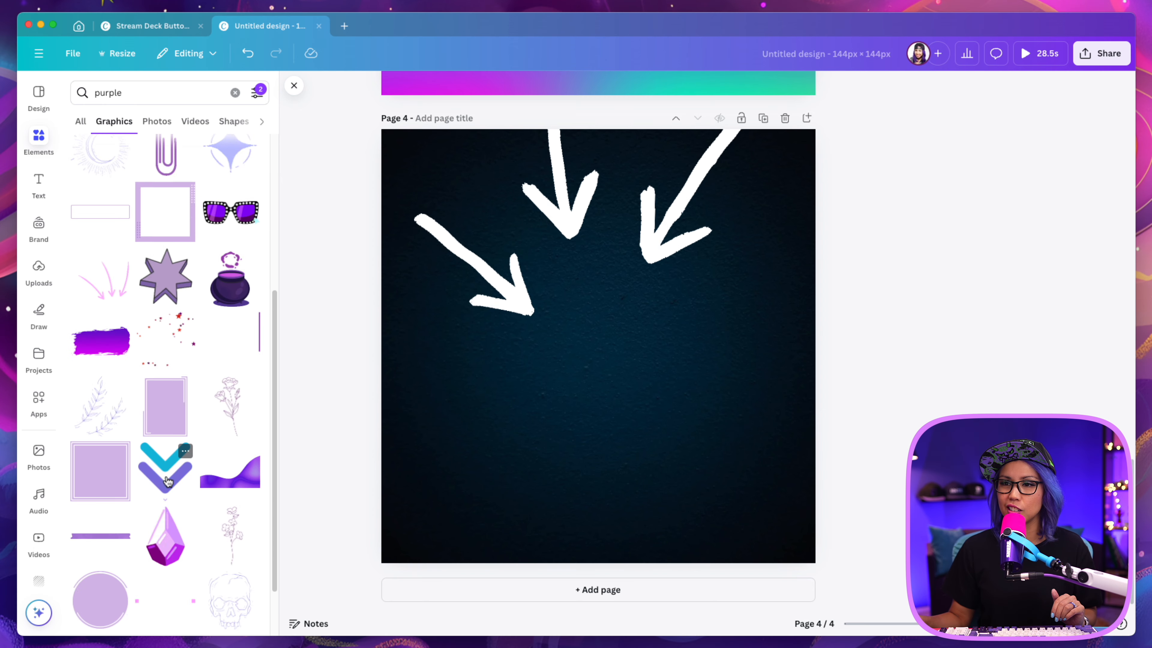
{"action": "left_click", "coordinate": [165, 439]}
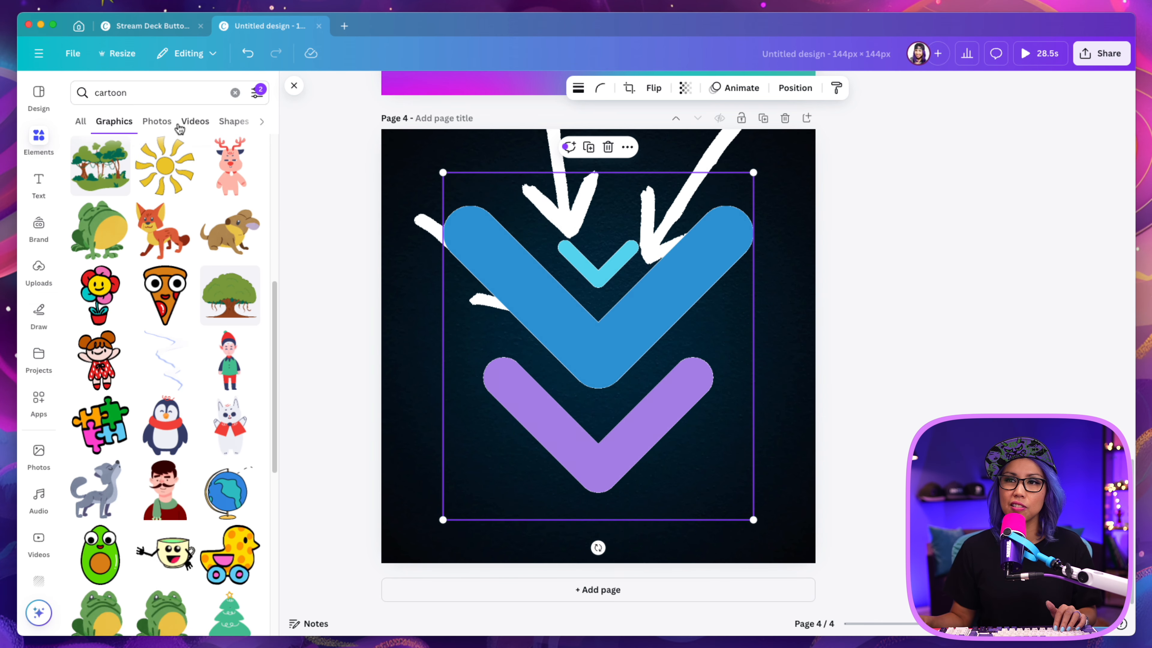
- Search the graphics for "comic" and for "social media" and look through the results
{"action": "left_click", "coordinate": [91, 95]}
{"action": "type", "text": "comi"}
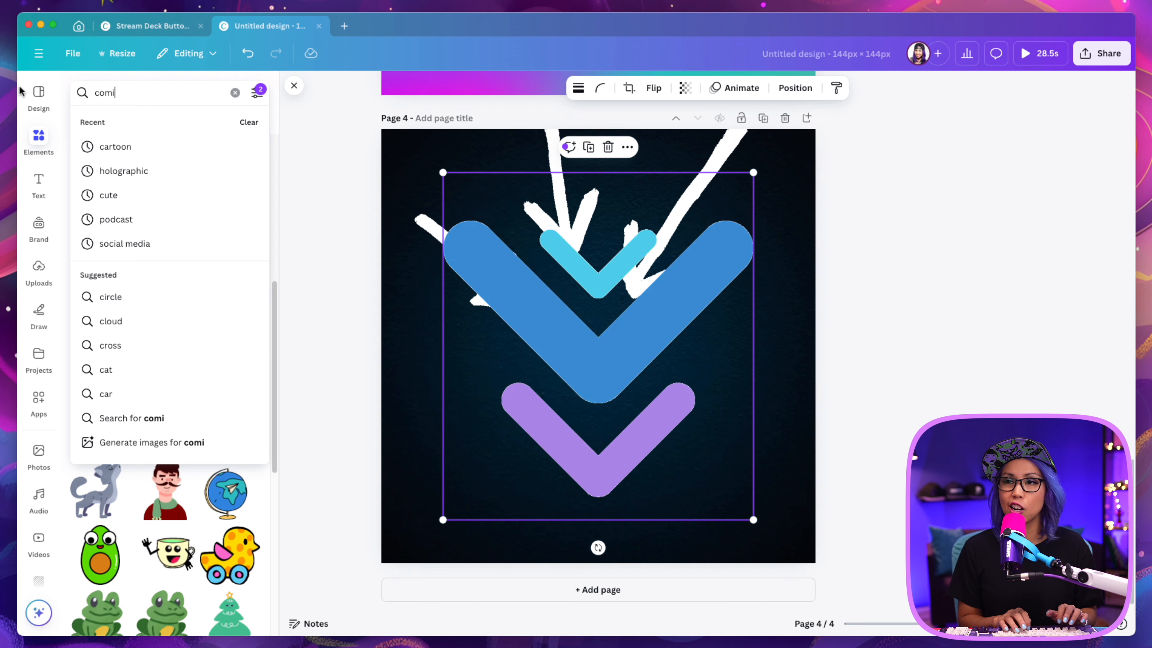
{"action": "type", "text": "c"}
{"action": "key", "text": "Return"}
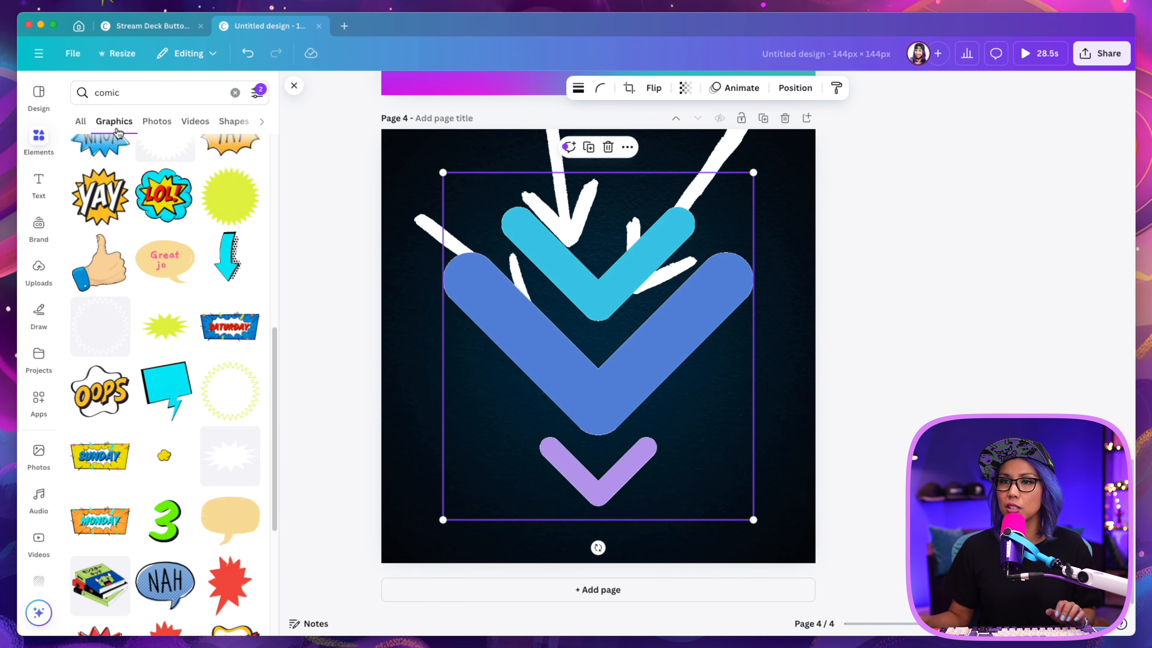
{"action": "left_click", "coordinate": [138, 100]}
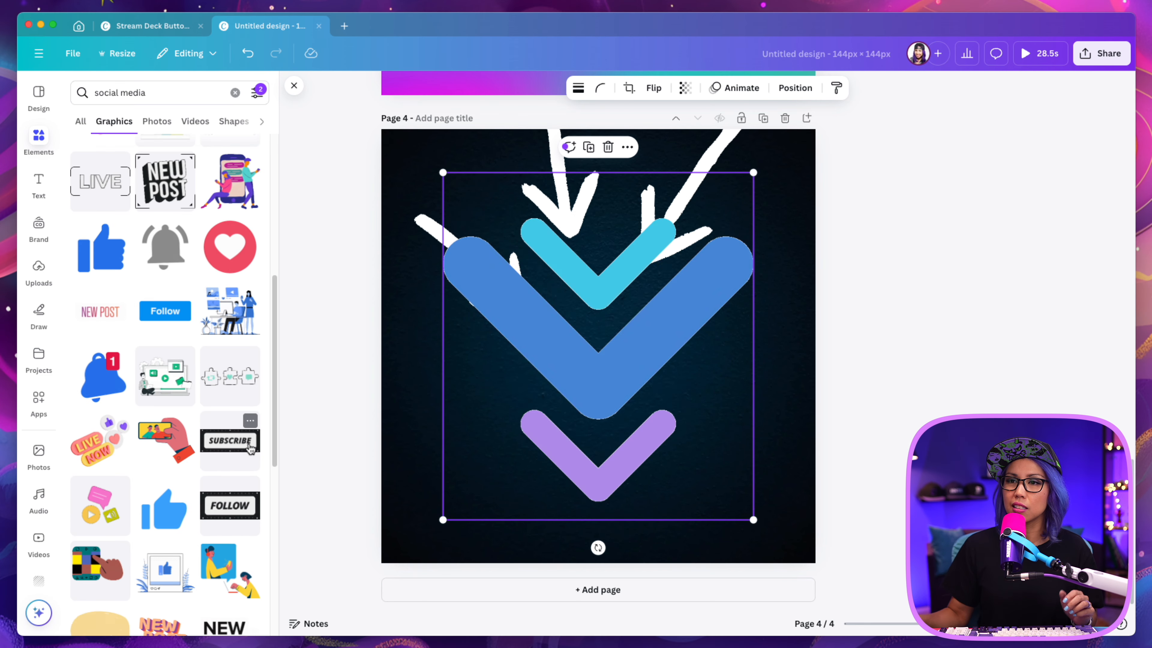
{"action": "scroll", "coordinate": [194, 479], "scroll_direction": "down", "scroll_amount": 4}
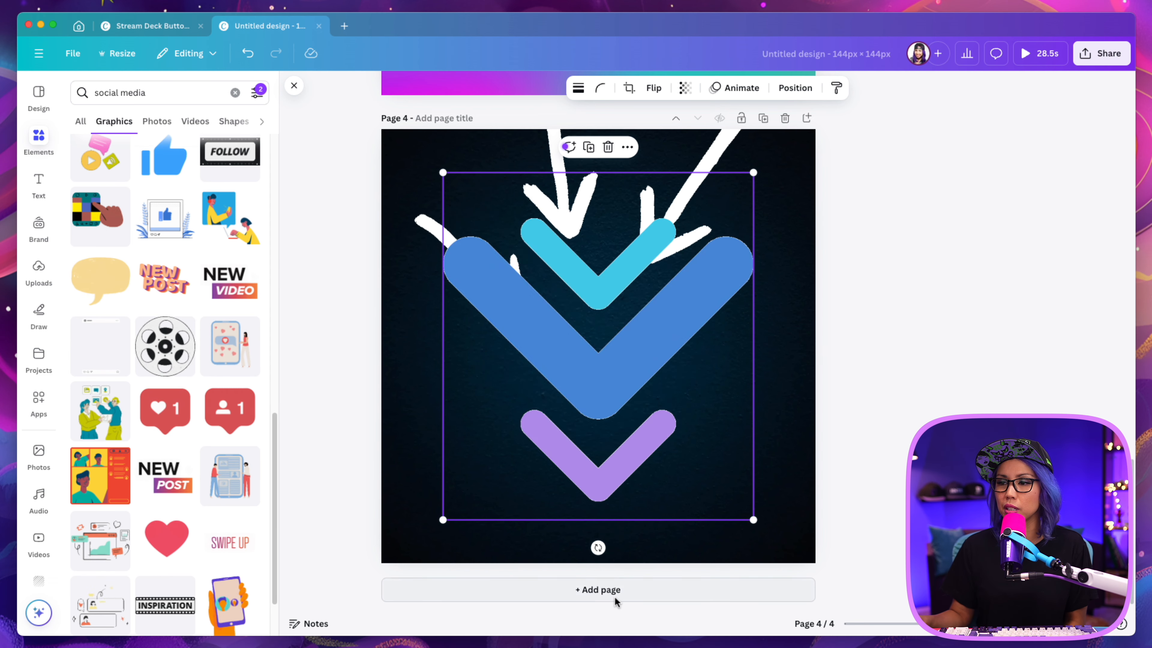
- Add page 5, insert the pink GIPHY animation of a white cat with a heart, and enlarge it to fill the page
{"action": "left_click", "coordinate": [614, 598]}
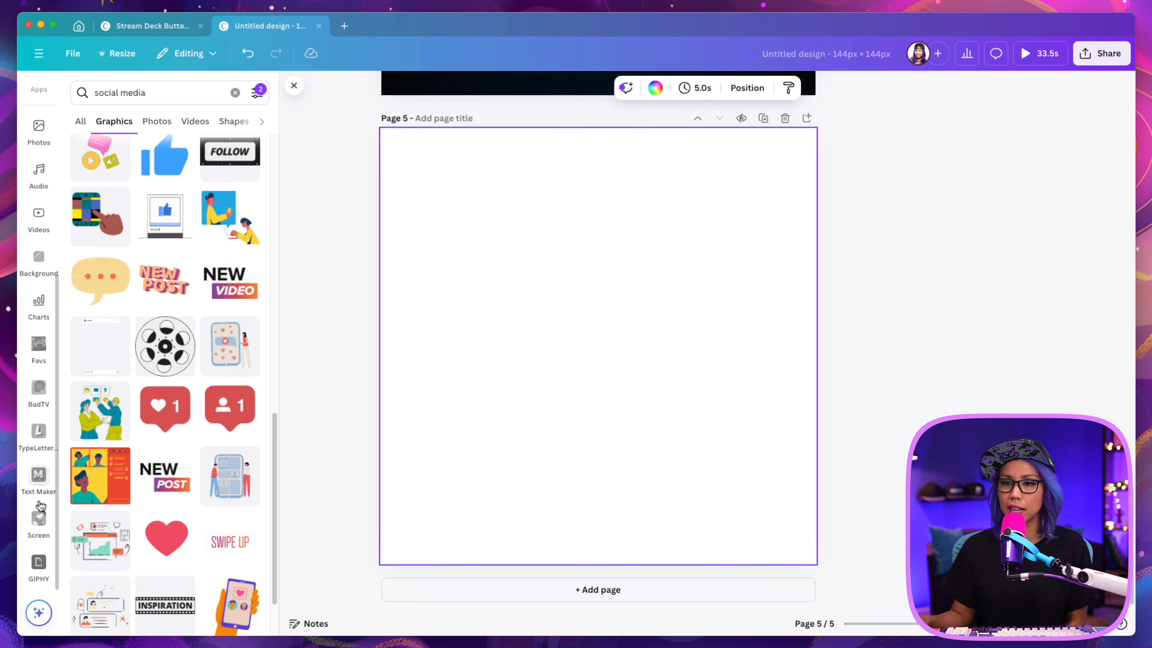
{"action": "left_click", "coordinate": [39, 565]}
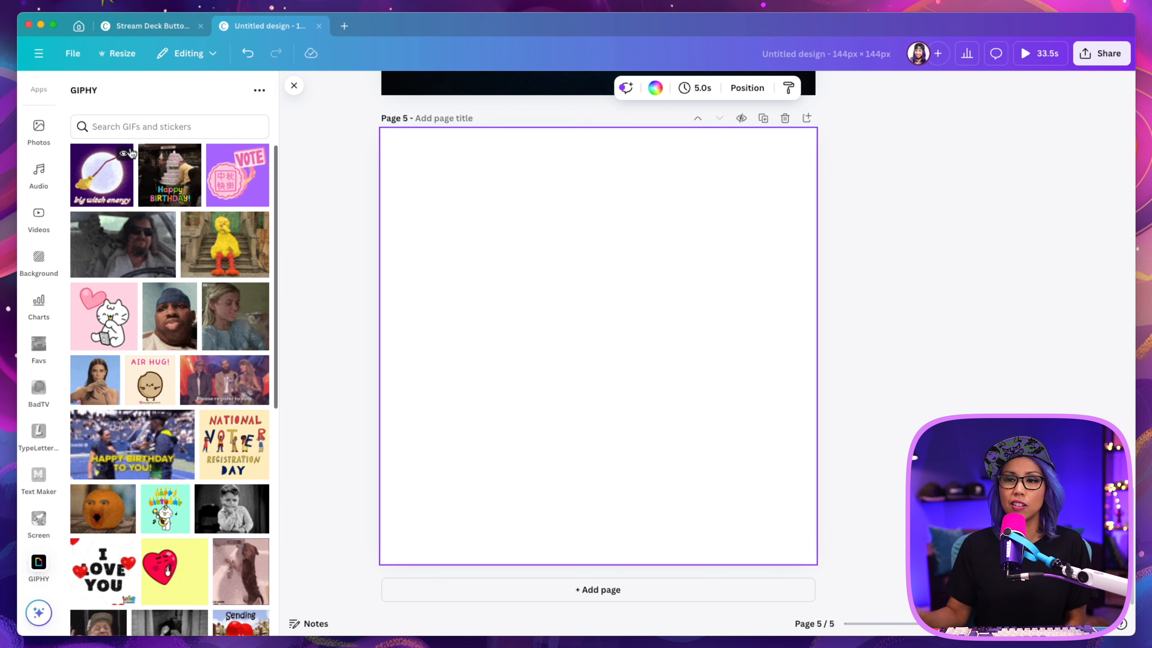
{"action": "left_click", "coordinate": [105, 335]}
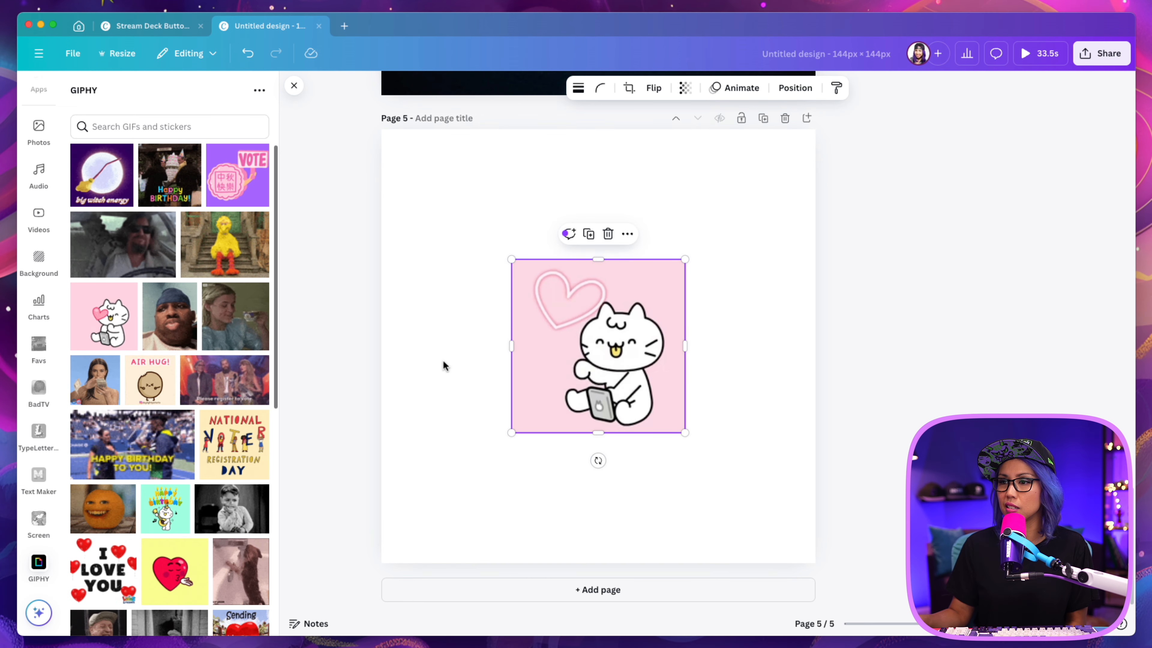
{"action": "left_click_drag", "start_coordinate": [635, 389], "coordinate": [505, 259]}
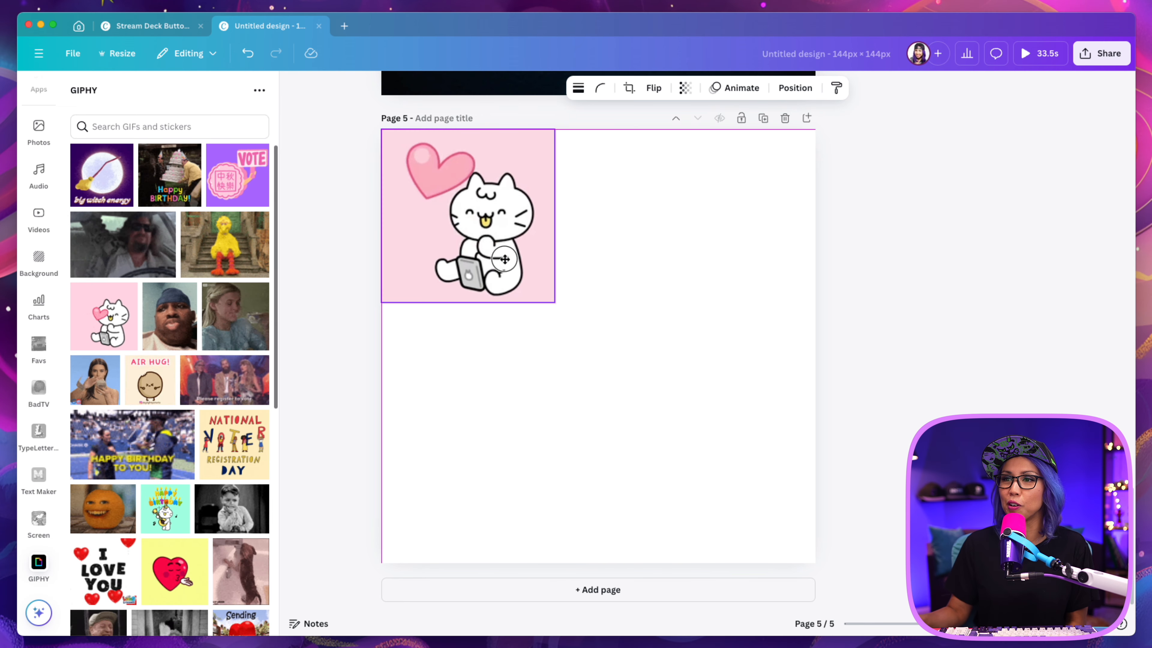
{"action": "left_click_drag", "start_coordinate": [555, 303], "coordinate": [819, 565]}
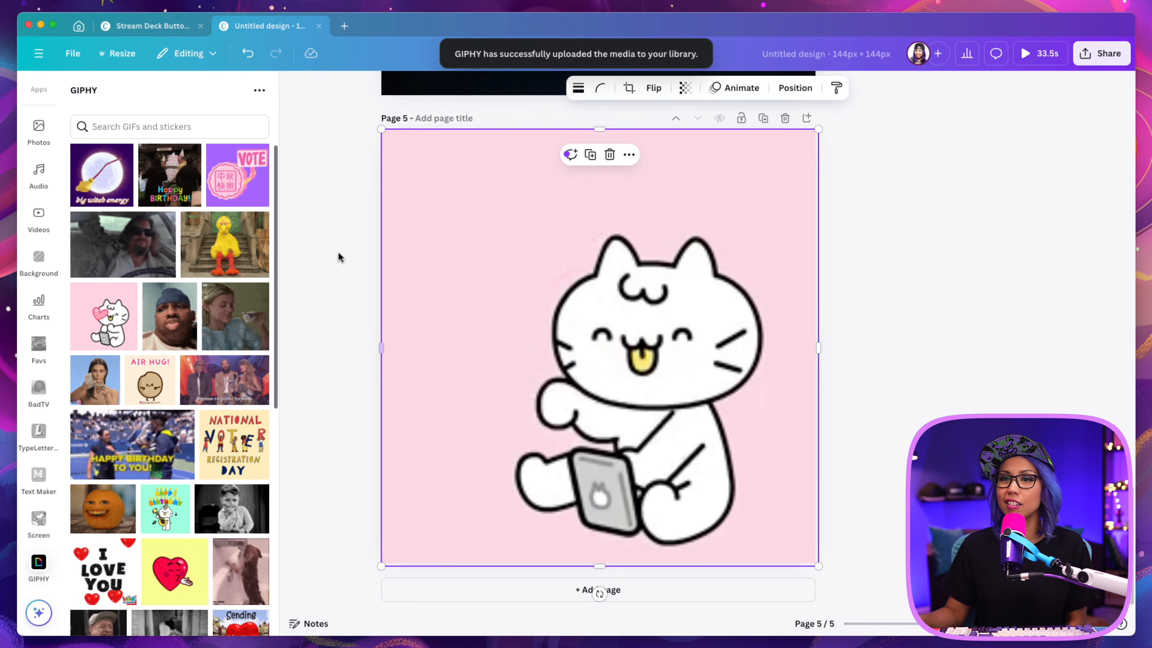
- Add the red heart notification bubble from the social media graphics to page 5, shrink it, and place it above the cat's head
{"action": "scroll", "coordinate": [43, 268], "scroll_direction": "up", "scroll_amount": 5}
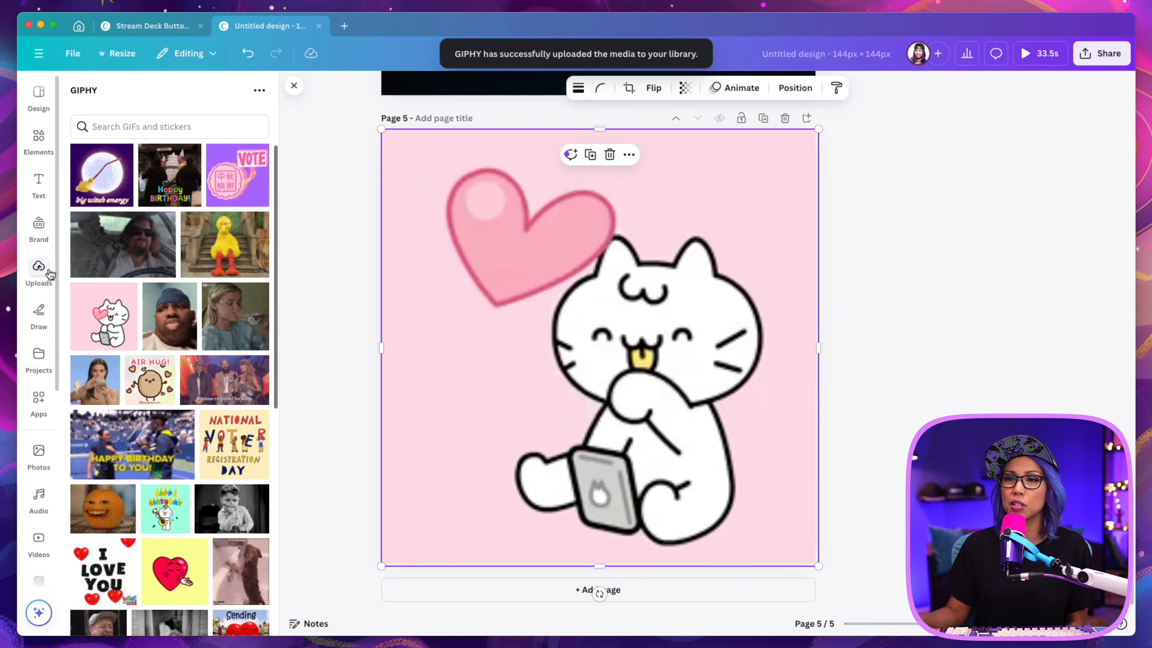
{"action": "left_click", "coordinate": [53, 158]}
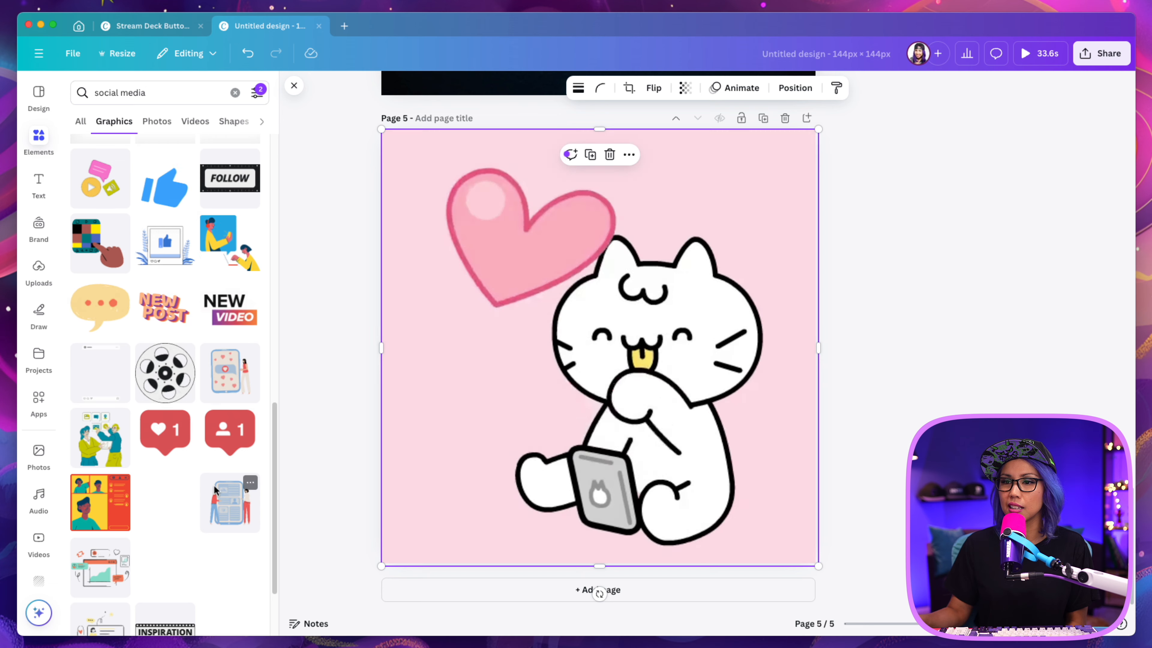
{"action": "left_click", "coordinate": [165, 431]}
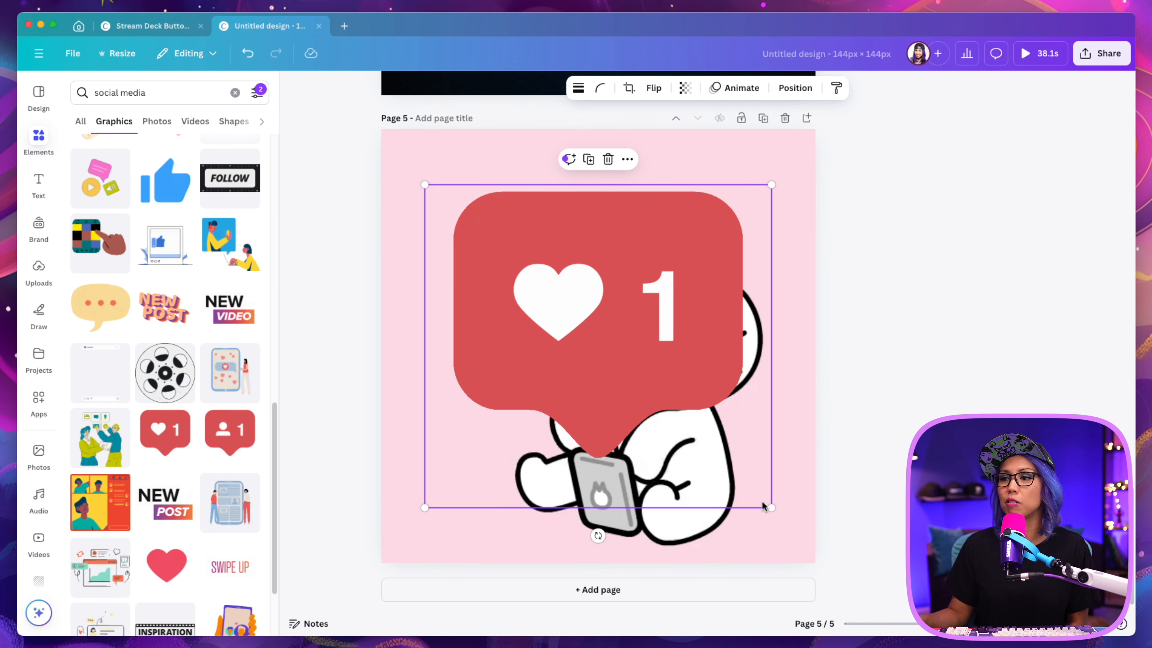
{"action": "left_click_drag", "start_coordinate": [763, 506], "coordinate": [543, 300]}
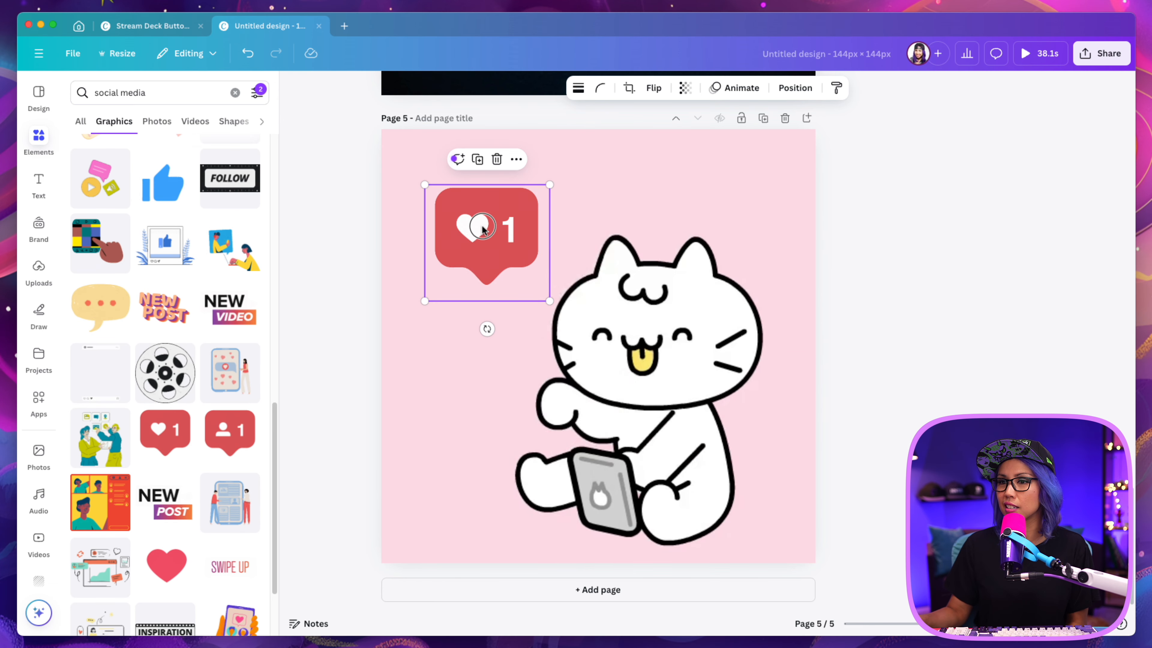
{"action": "left_click_drag", "start_coordinate": [483, 229], "coordinate": [659, 182]}
- Add page 6 and search GIPHY for "video games"
{"action": "key", "text": "super+Return"}
{"action": "scroll", "coordinate": [45, 553], "scroll_direction": "down", "scroll_amount": 5}
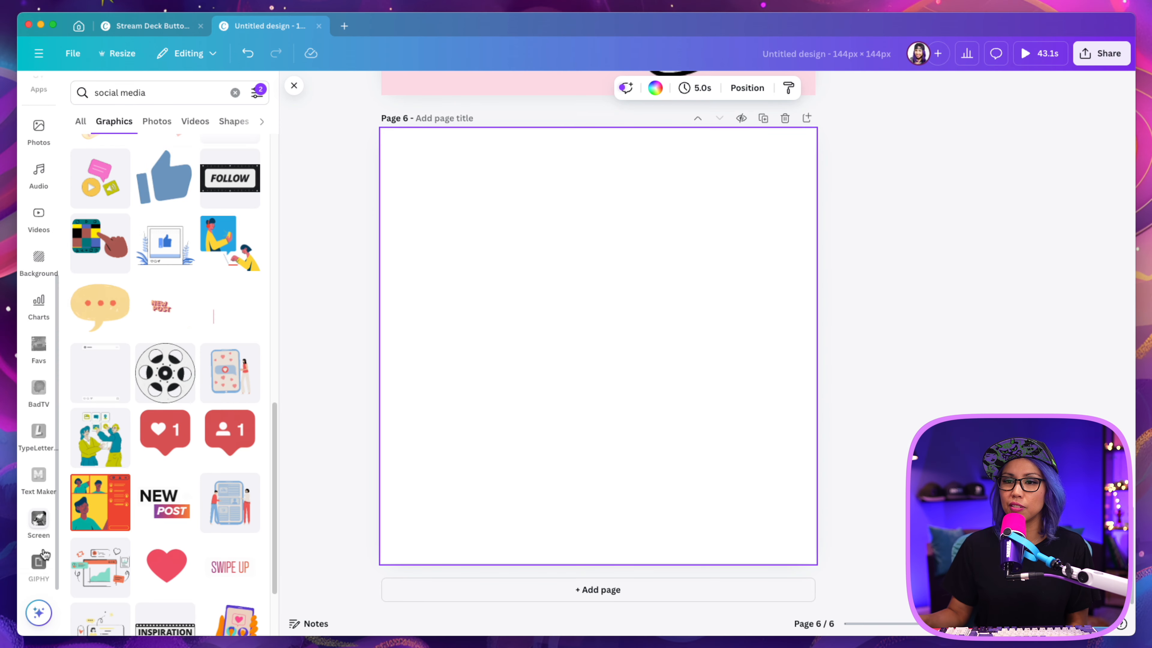
{"action": "left_click", "coordinate": [40, 561]}
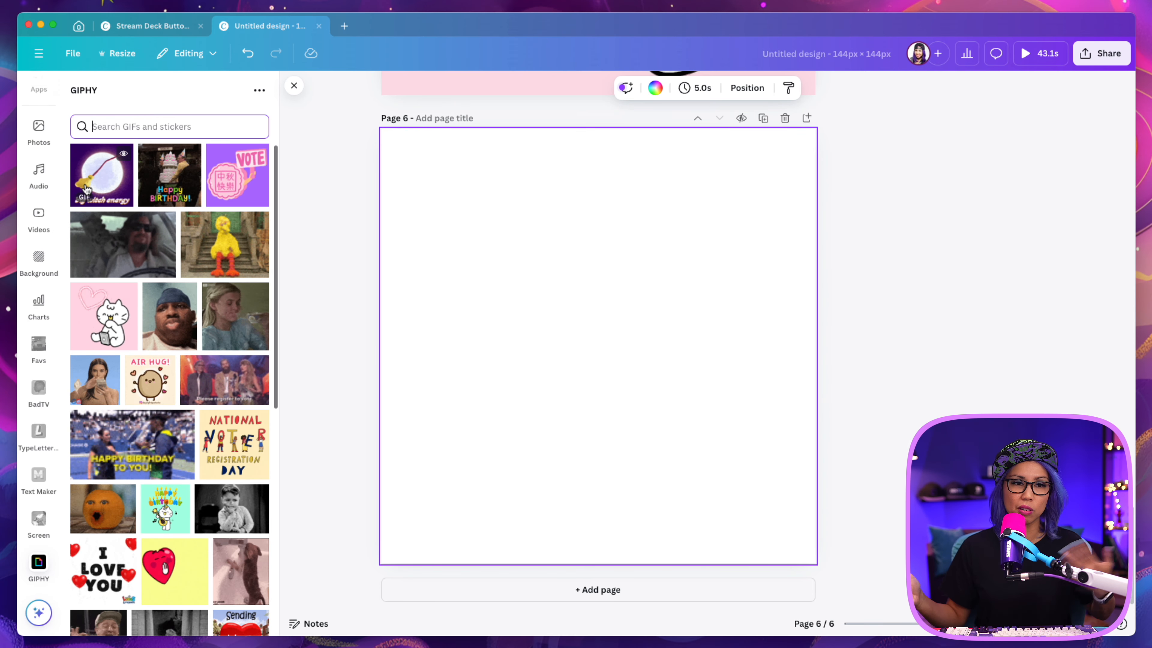
{"action": "type", "text": "video gam"}
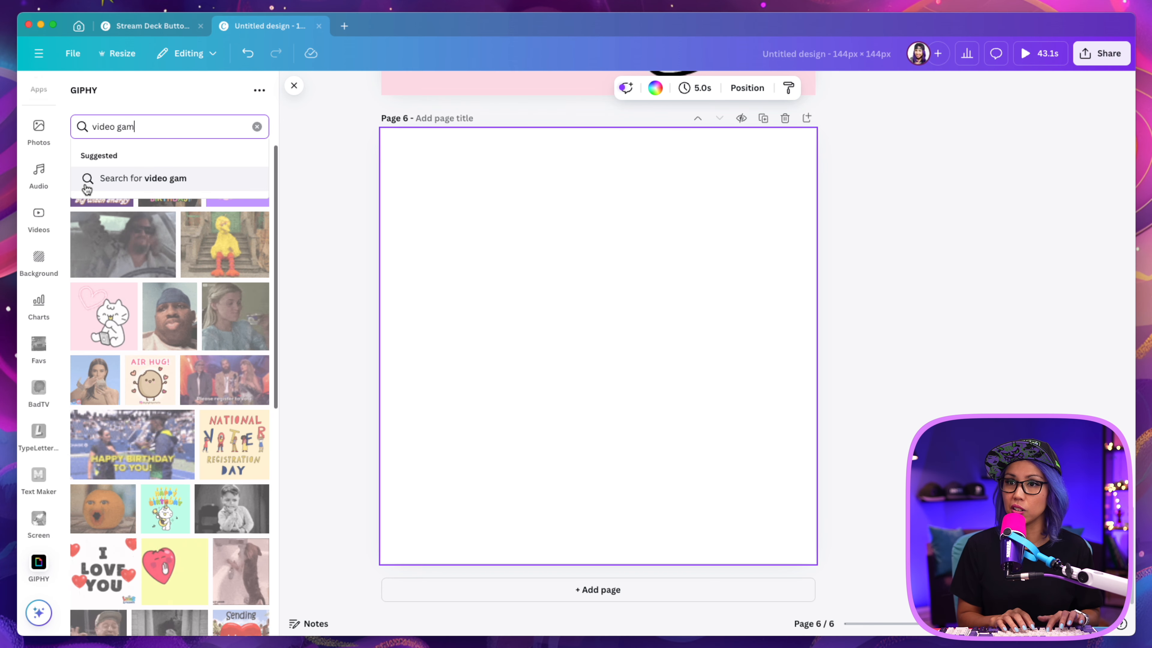
{"action": "type", "text": "es"}
{"action": "key", "text": "Return"}
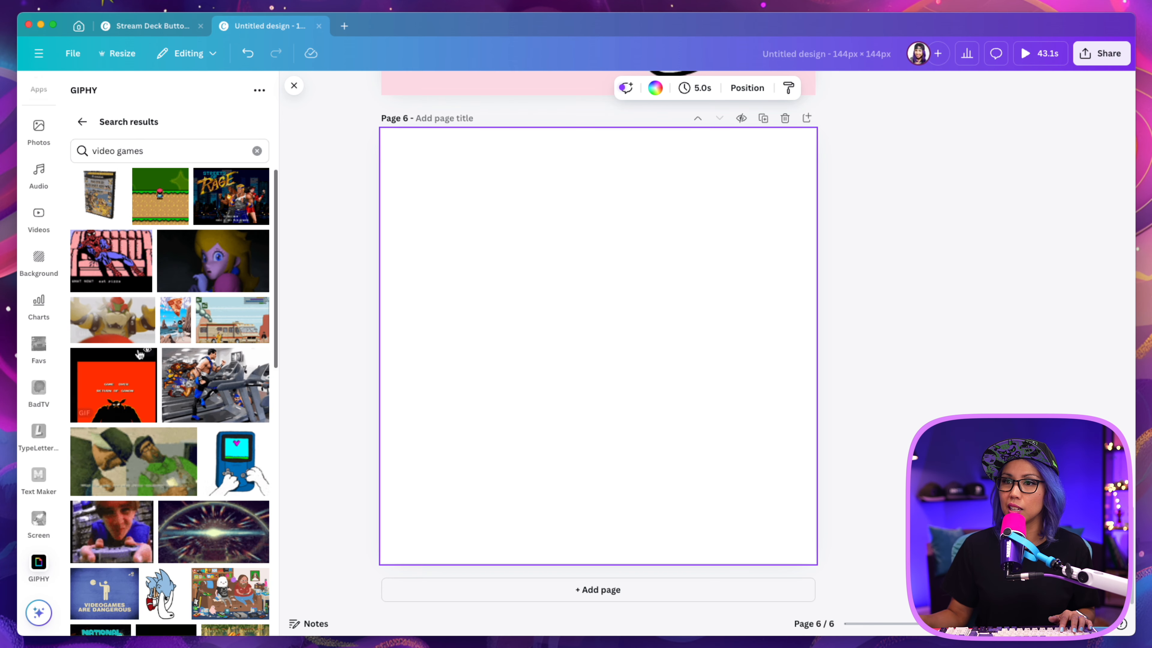
- Add the Super Mario gameplay GIF to page 6 and look through the other video game GIFs
{"action": "left_click", "coordinate": [160, 196]}
{"action": "scroll", "coordinate": [182, 548], "scroll_direction": "down", "scroll_amount": 3}
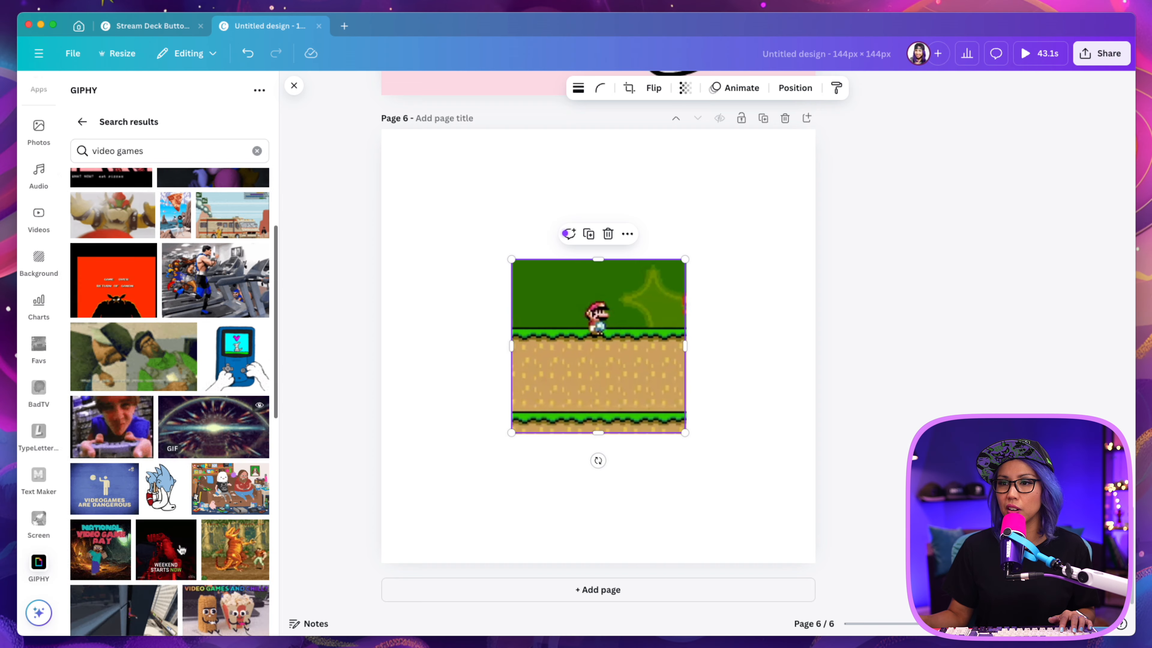
{"action": "scroll", "coordinate": [182, 549], "scroll_direction": "down", "scroll_amount": 10}
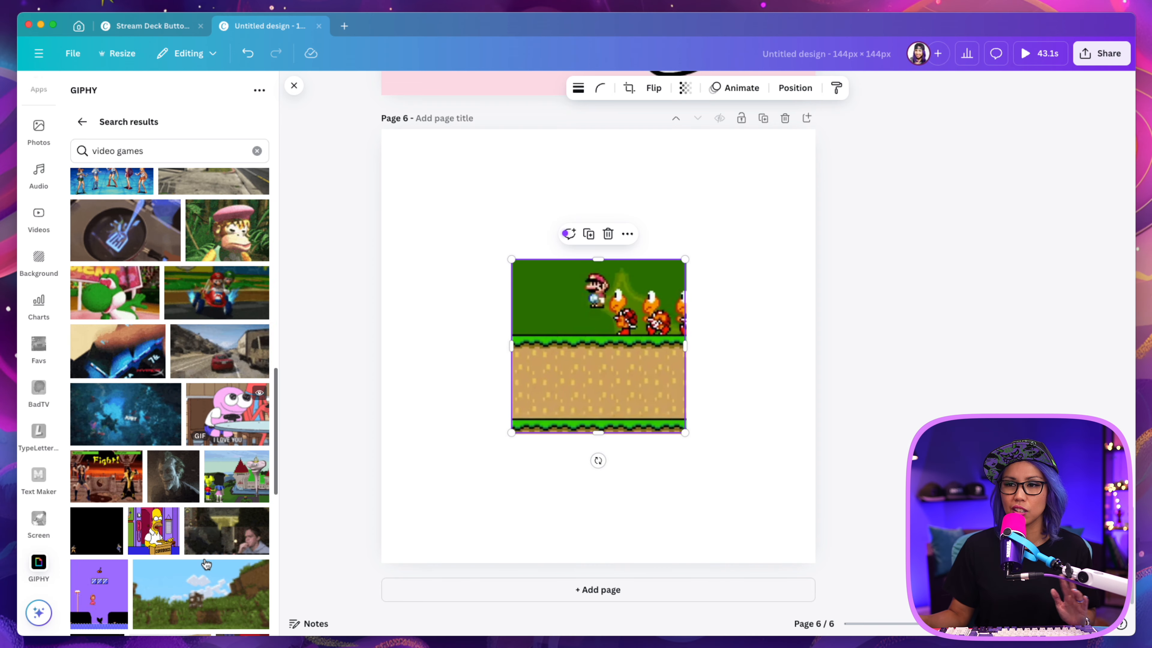
{"action": "scroll", "coordinate": [204, 556], "scroll_direction": "up", "scroll_amount": 10}
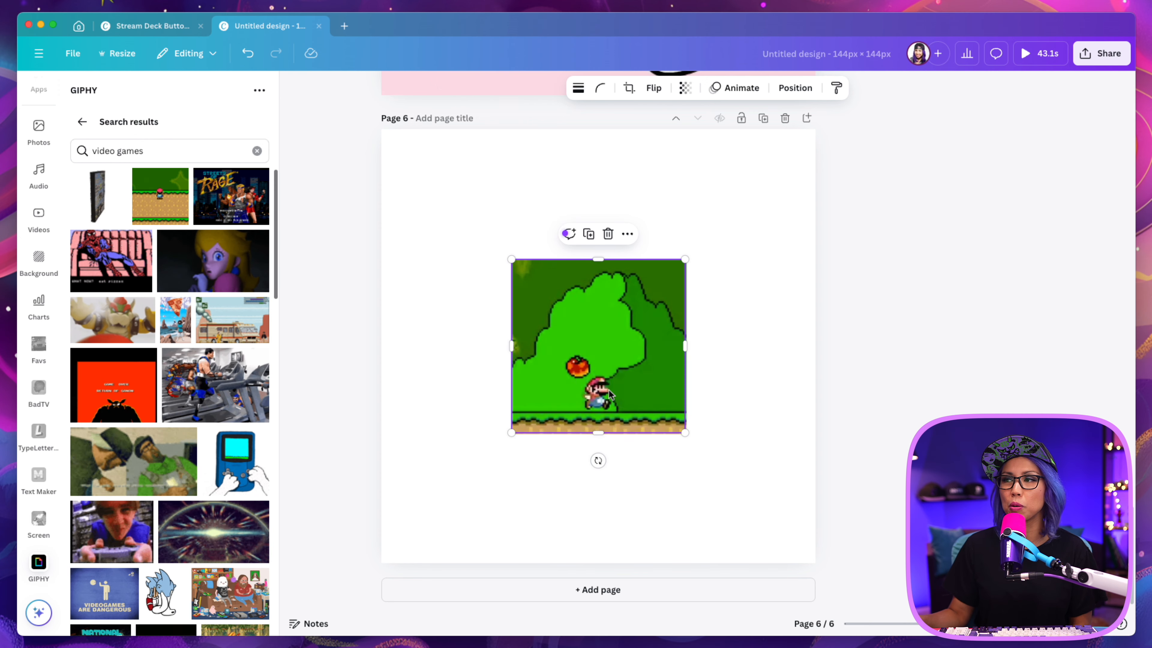
- Switch to the Stream Deck Buttons design and examine its animated button pages
{"action": "left_click", "coordinate": [152, 28]}
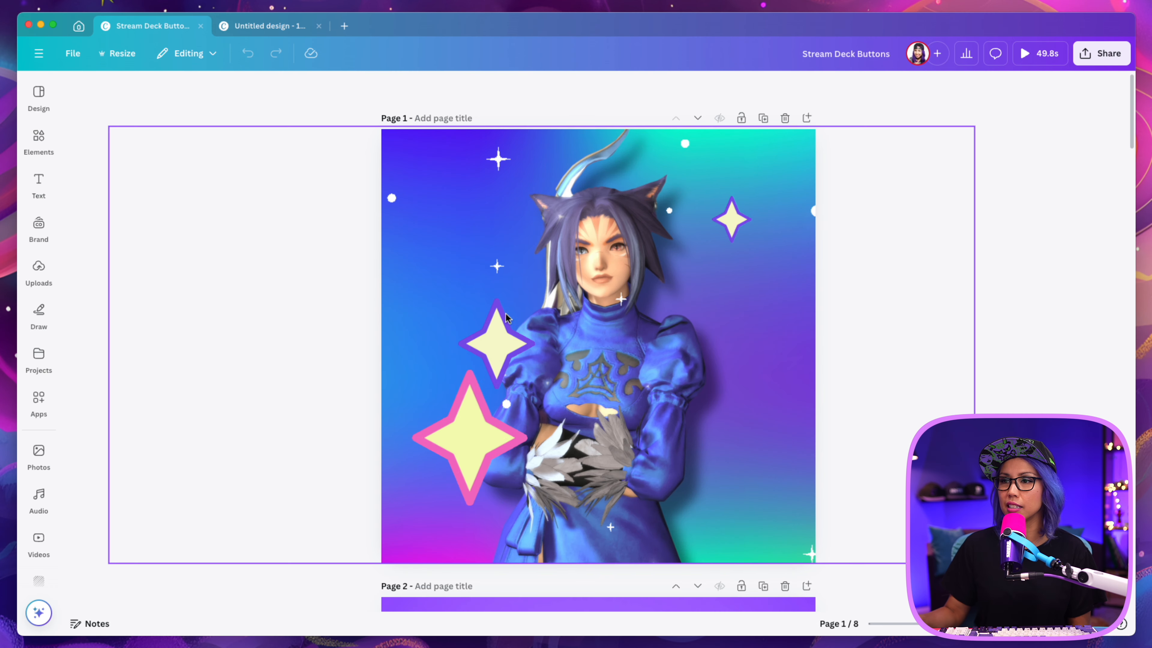
{"action": "scroll", "coordinate": [877, 420], "scroll_direction": "down", "scroll_amount": 8}
{"action": "scroll", "coordinate": [878, 426], "scroll_direction": "down", "scroll_amount": 5}
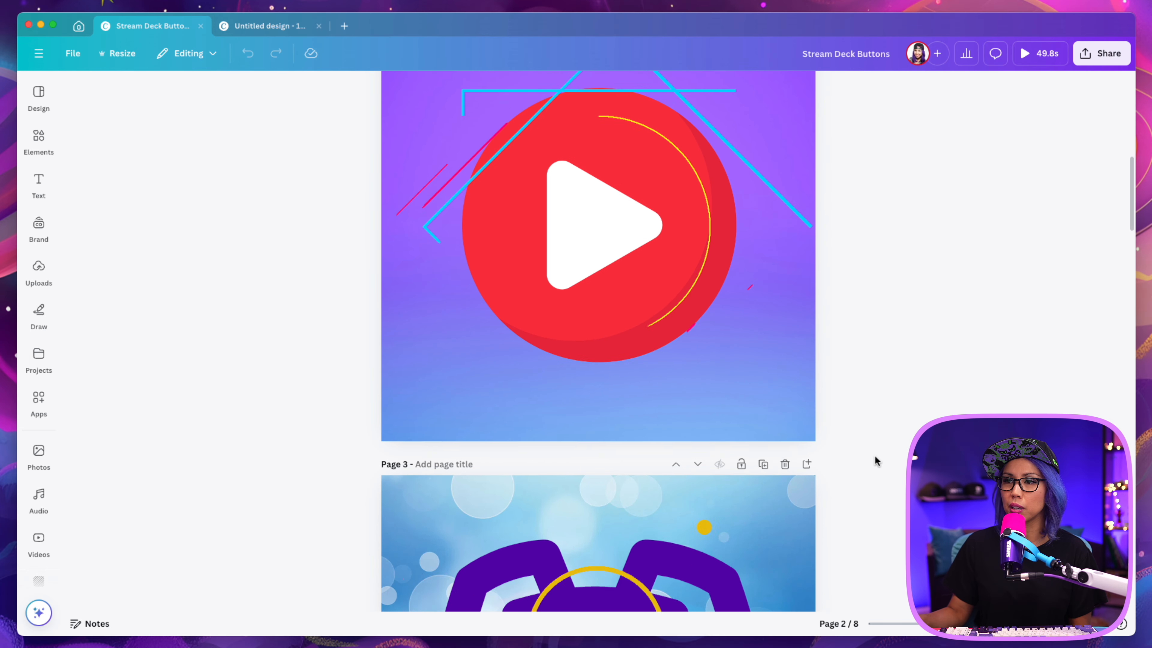
{"action": "left_click_drag", "start_coordinate": [1131, 175], "coordinate": [1120, 244]}
{"action": "key", "text": "super+minus"}
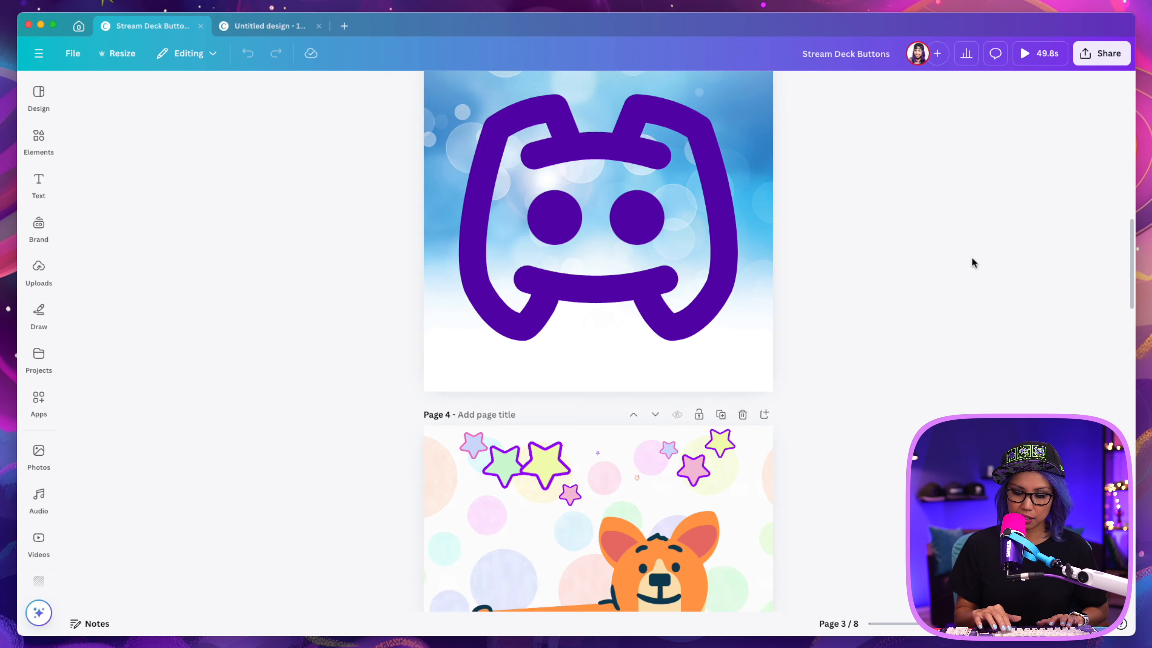
{"action": "scroll", "coordinate": [967, 262], "scroll_direction": "down", "scroll_amount": 20}
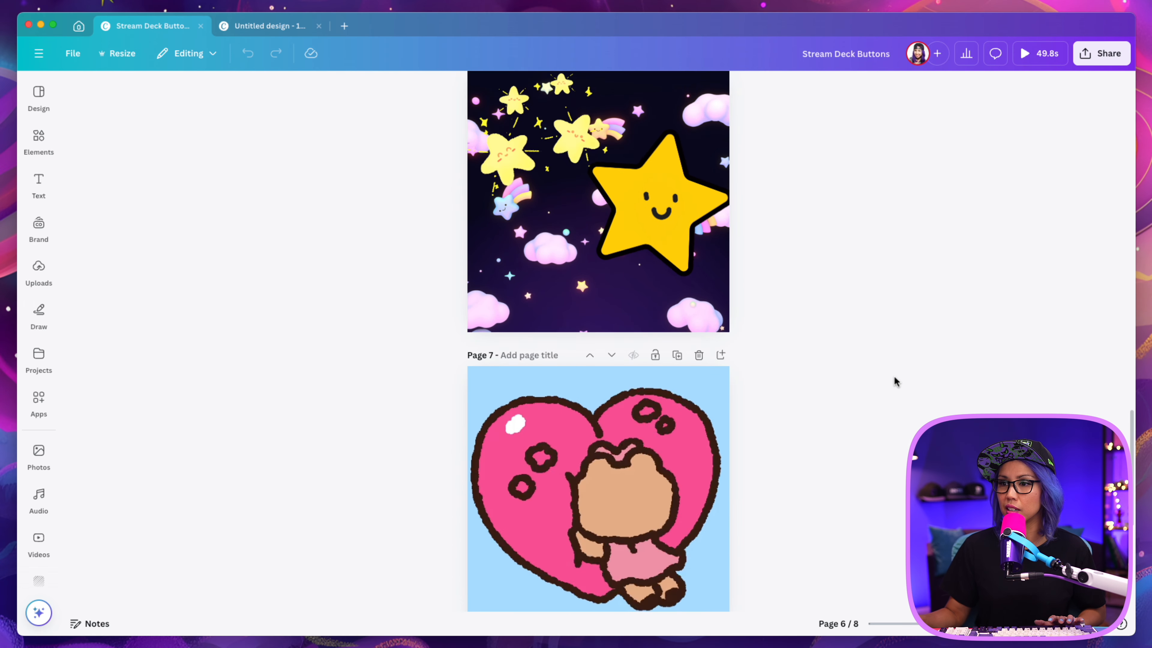
{"action": "scroll", "coordinate": [519, 394], "scroll_direction": "up", "scroll_amount": 20}
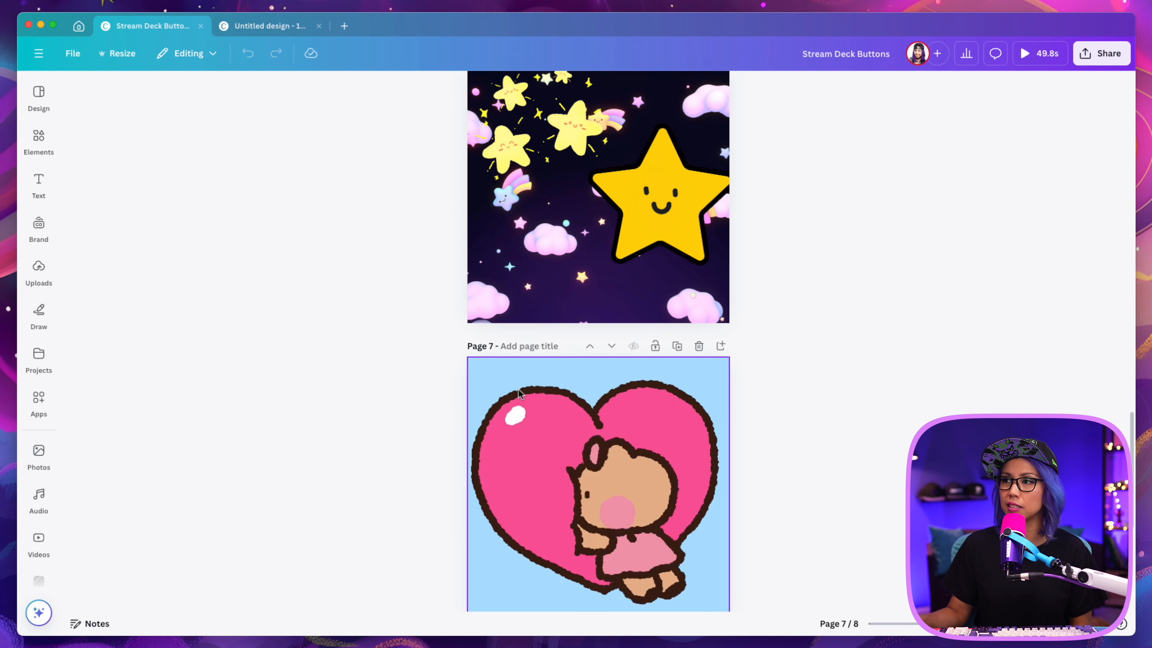
- Open the download settings for the Stream Deck Buttons design and set the file type to GIF
{"action": "left_click", "coordinate": [1112, 55]}
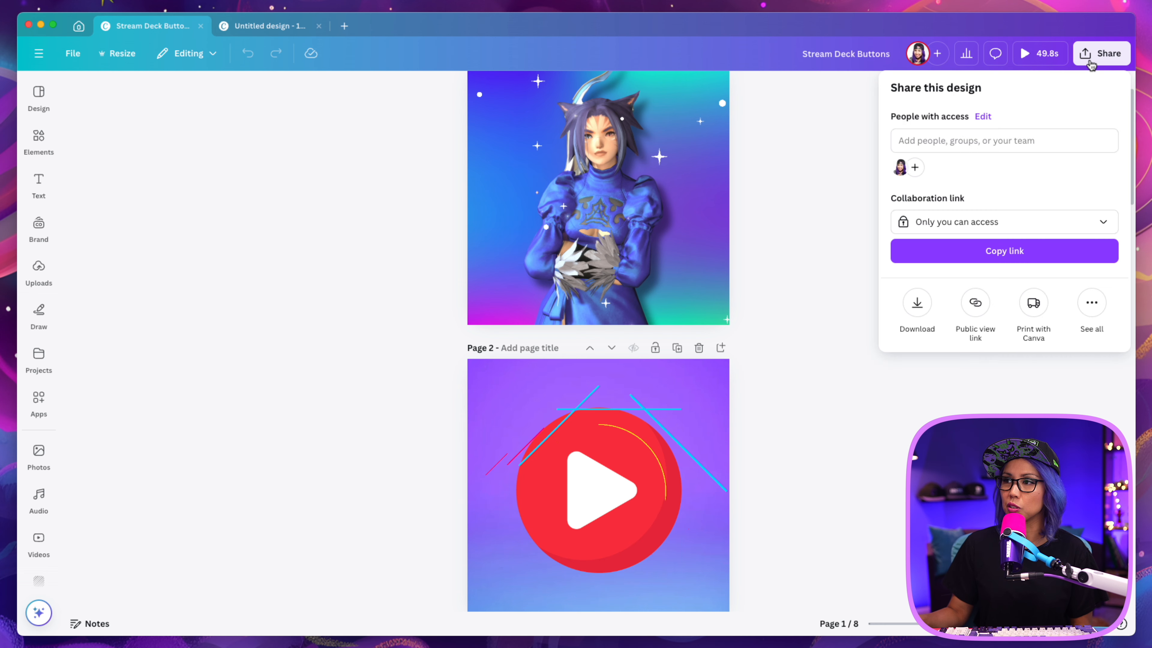
{"action": "left_click", "coordinate": [925, 310]}
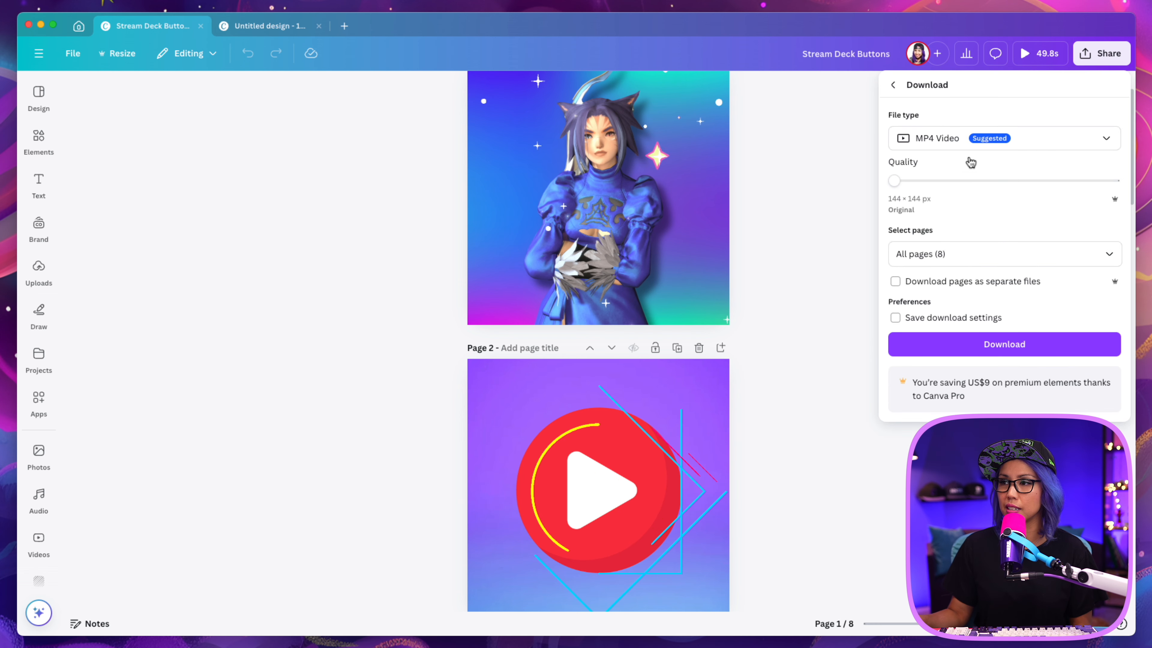
{"action": "left_click", "coordinate": [957, 148]}
{"action": "left_click", "coordinate": [925, 391]}
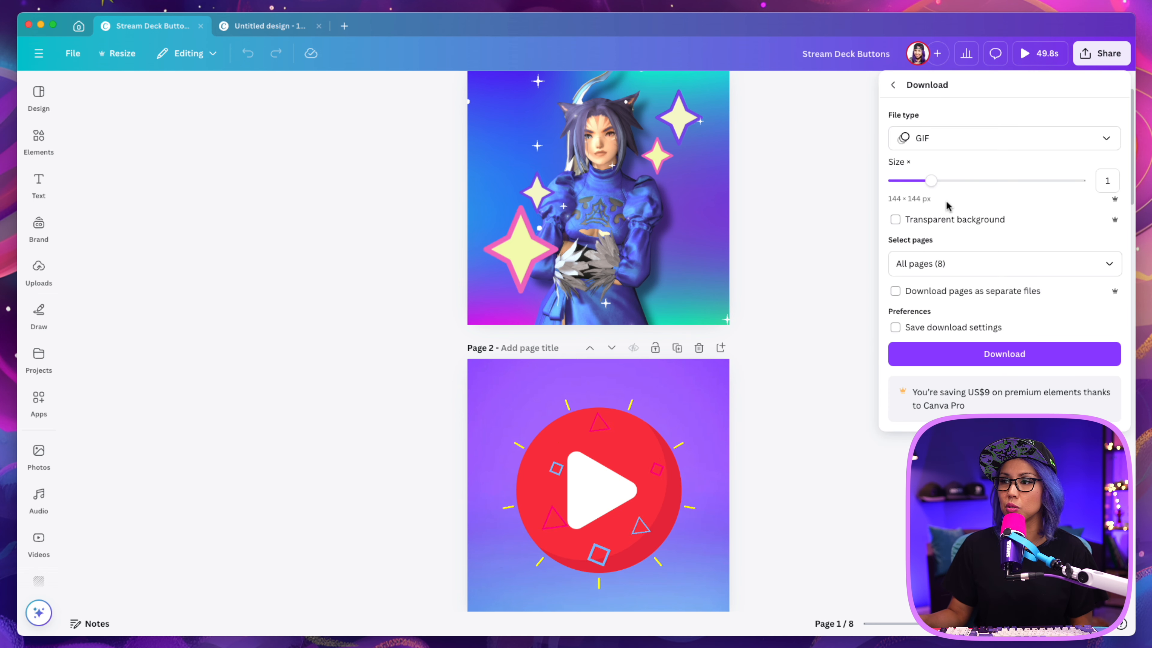